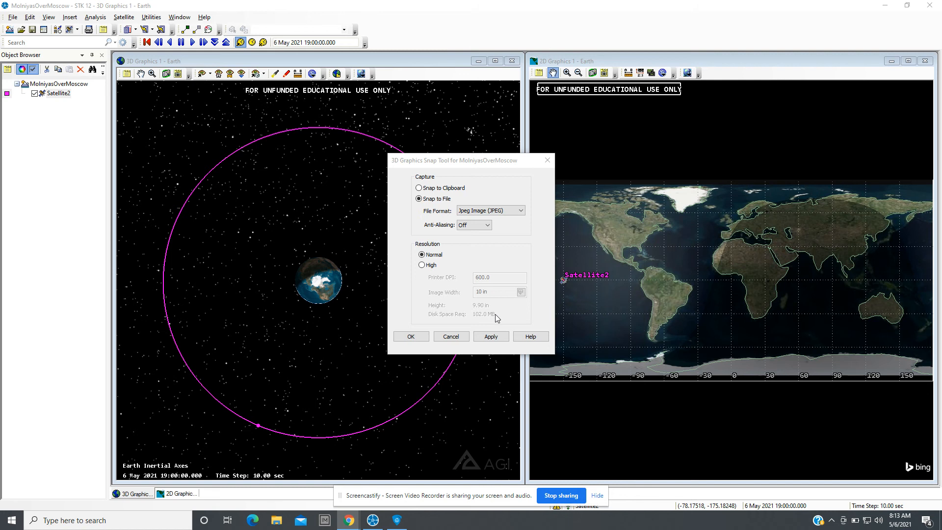
Close the snap tool dialog and examine the satellite's orbit around Earth in the 3D view from several angles and distances.
{"action": "left_click", "coordinate": [464, 340]}
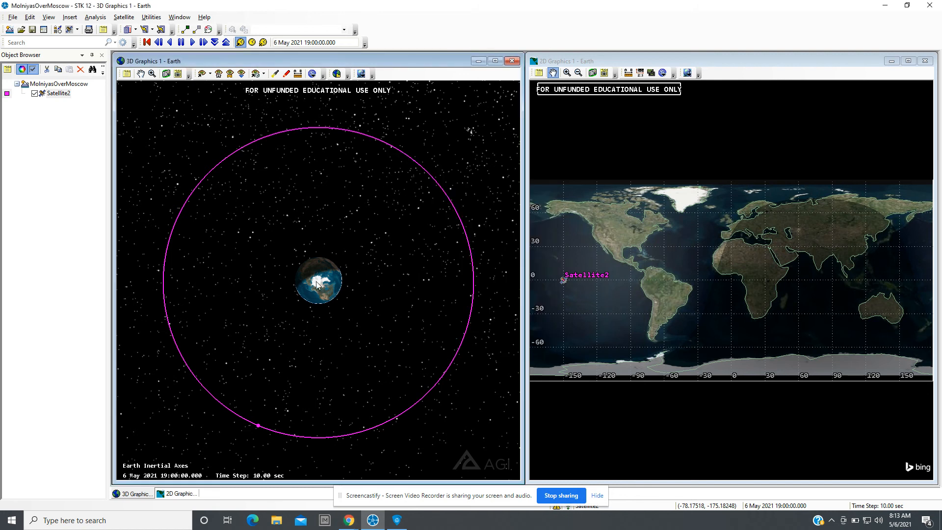
{"action": "scroll", "coordinate": [316, 283], "scroll_direction": "down", "scroll_amount": 5}
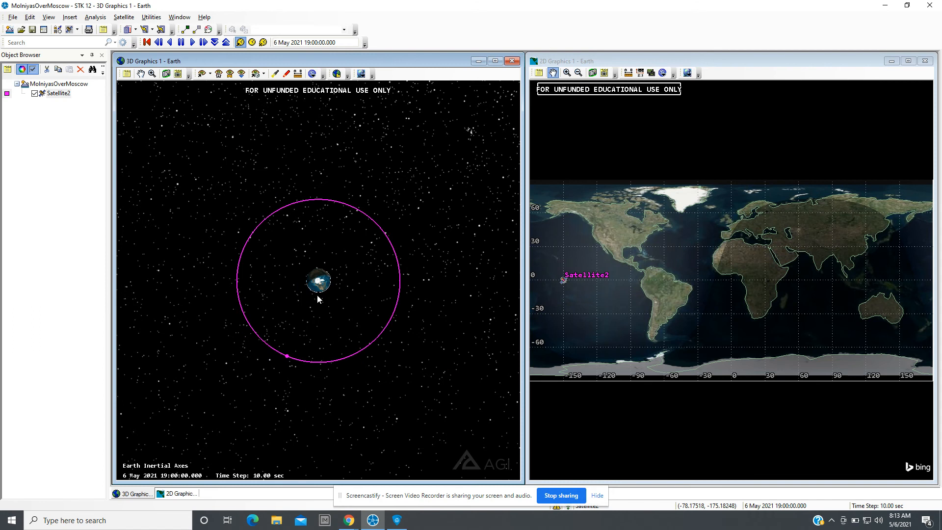
{"action": "scroll", "coordinate": [323, 312], "scroll_direction": "up", "scroll_amount": 2}
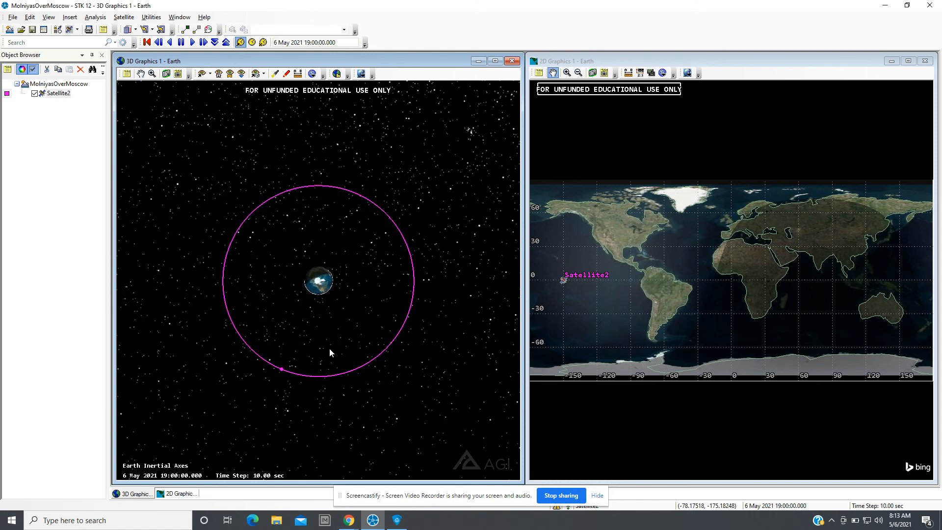
{"action": "left_click_drag", "start_coordinate": [329, 352], "coordinate": [346, 242]}
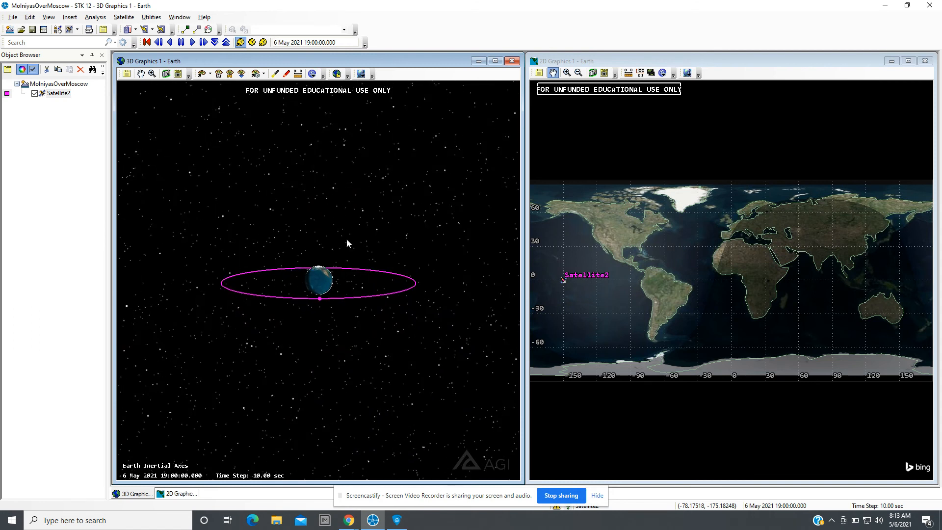
{"action": "scroll", "coordinate": [338, 317], "scroll_direction": "up", "scroll_amount": 3}
{"action": "scroll", "coordinate": [337, 315], "scroll_direction": "down", "scroll_amount": 1}
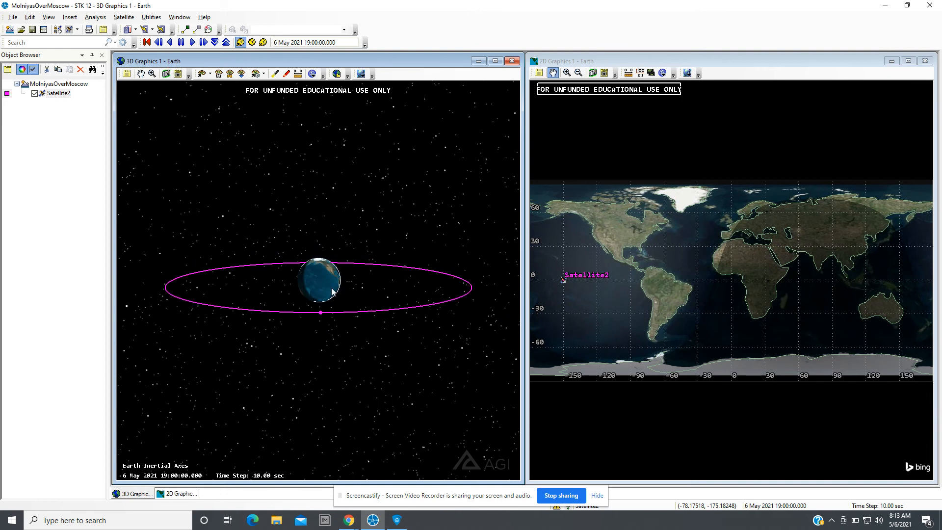
{"action": "scroll", "coordinate": [332, 289], "scroll_direction": "down", "scroll_amount": 1}
{"action": "left_click_drag", "start_coordinate": [330, 272], "coordinate": [319, 365]}
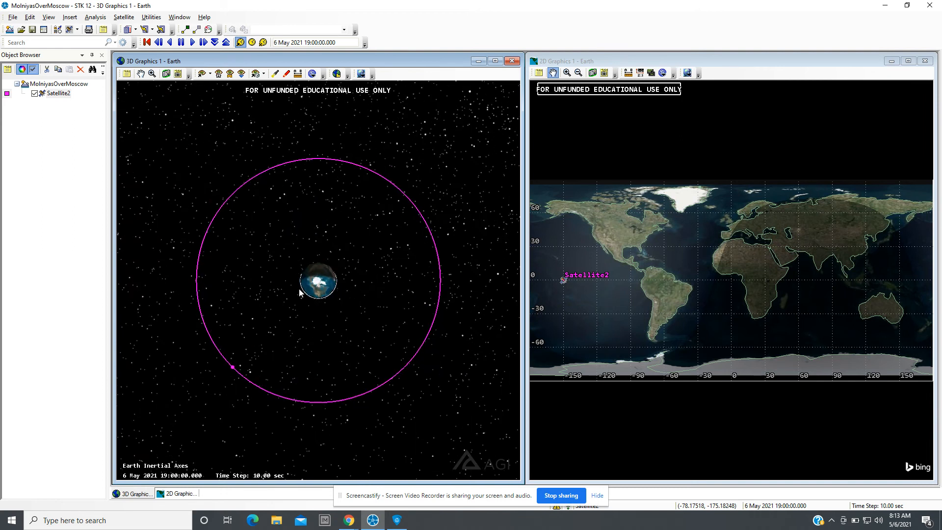
{"action": "scroll", "coordinate": [301, 290], "scroll_direction": "up", "scroll_amount": 3}
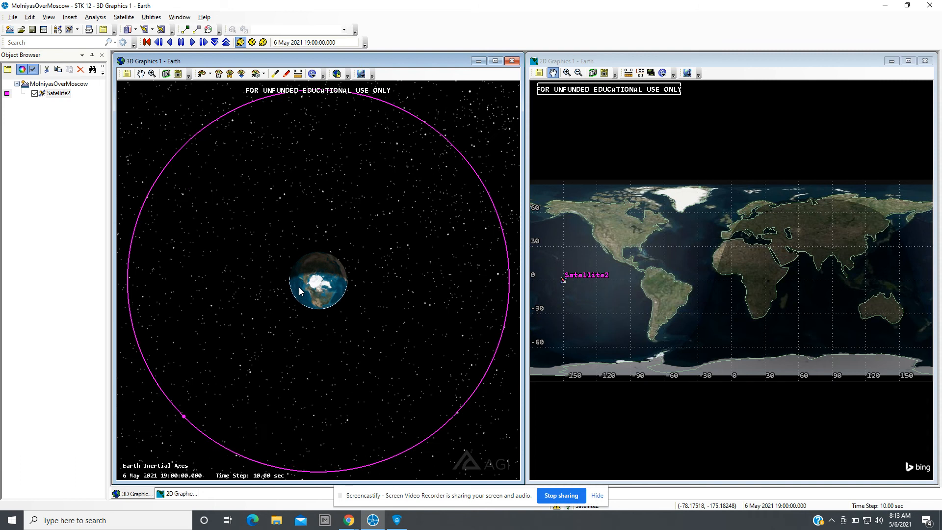
{"action": "scroll", "coordinate": [300, 291], "scroll_direction": "down", "scroll_amount": 2}
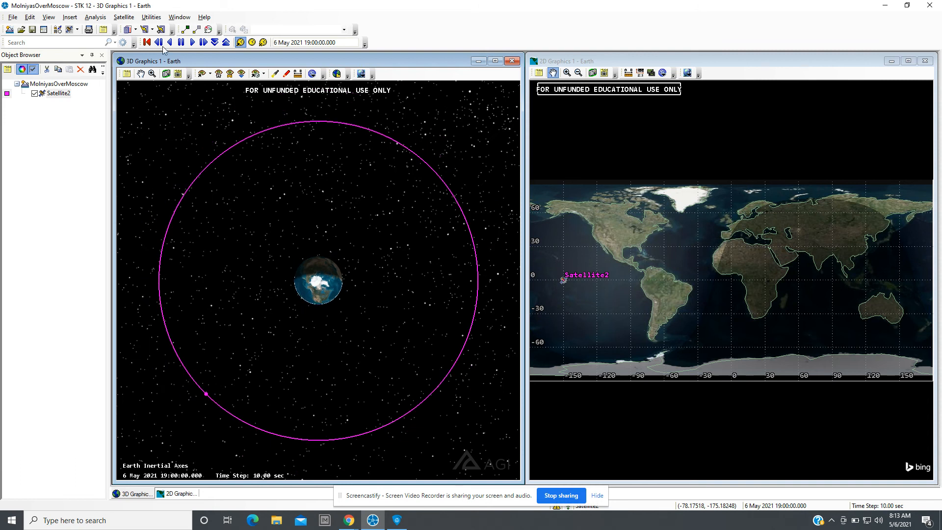
Play the scenario animation to watch the satellite move along its orbit, then reset it to the start time.
{"action": "left_click", "coordinate": [203, 43]}
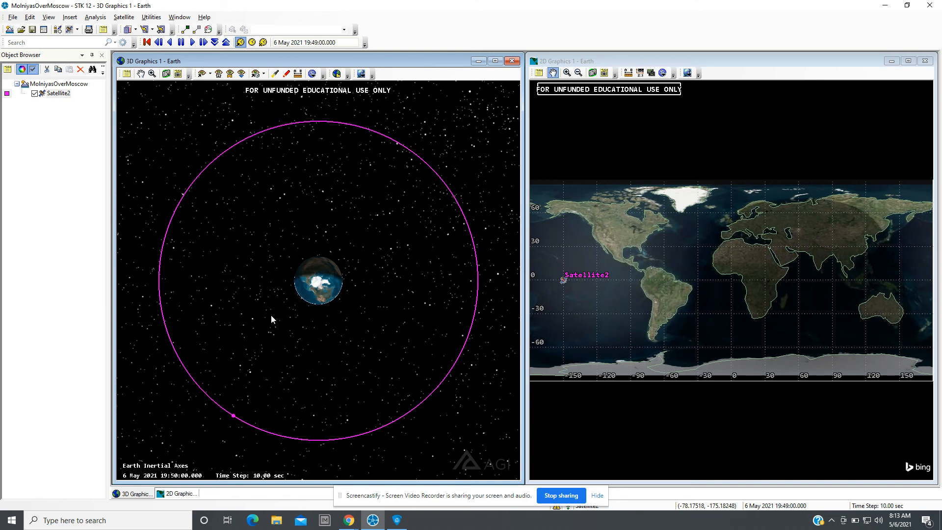
{"action": "scroll", "coordinate": [317, 306], "scroll_direction": "up", "scroll_amount": 5}
{"action": "scroll", "coordinate": [317, 306], "scroll_direction": "up", "scroll_amount": 8}
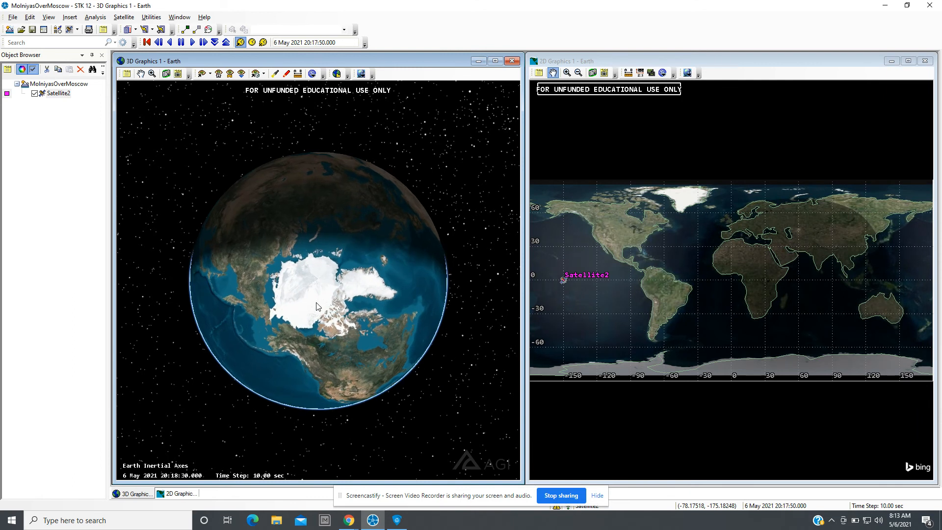
{"action": "scroll", "coordinate": [316, 306], "scroll_direction": "down", "scroll_amount": 5}
{"action": "scroll", "coordinate": [315, 302], "scroll_direction": "down", "scroll_amount": 10}
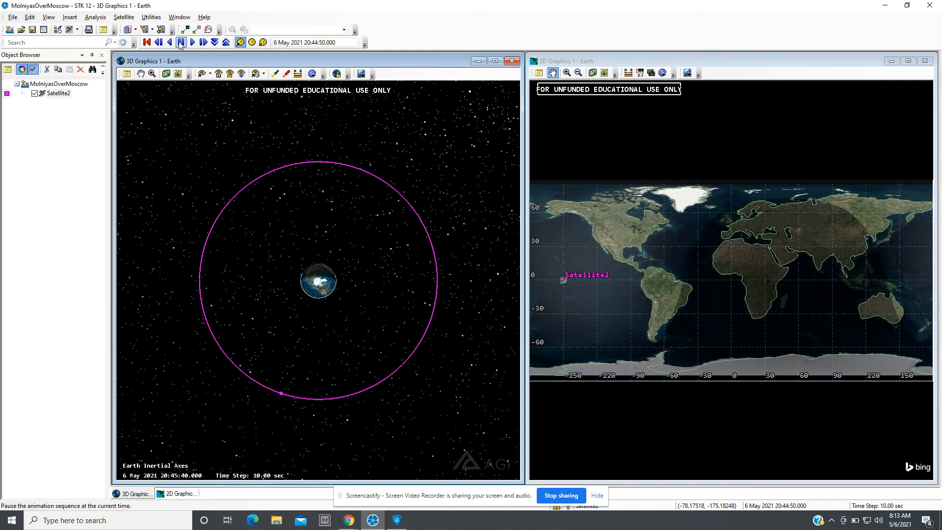
{"action": "left_click", "coordinate": [148, 43]}
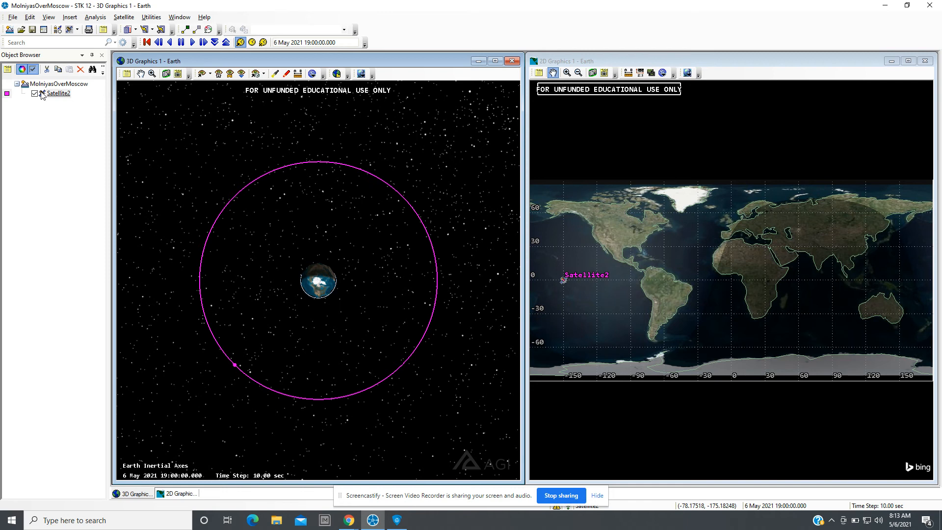
Open Insert Place by Address and search for the address "cerritos".
{"action": "left_click", "coordinate": [70, 17]}
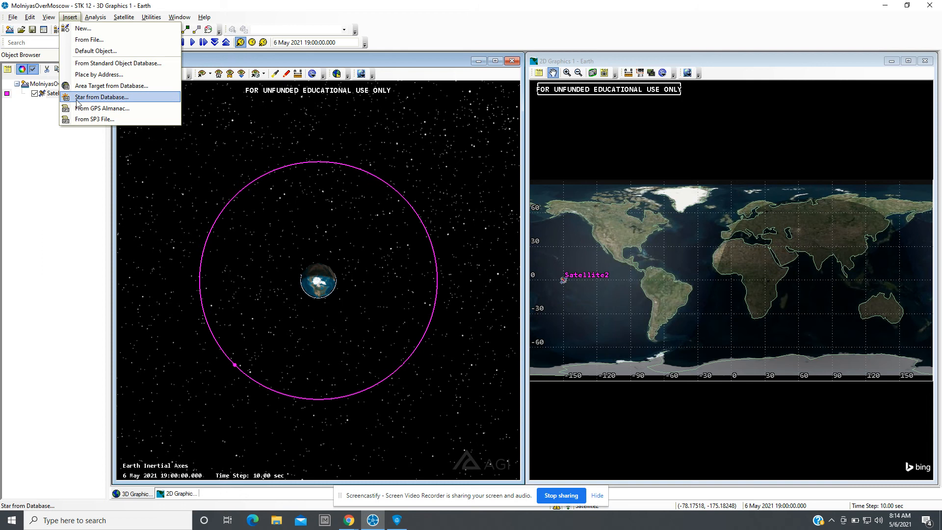
{"action": "left_click", "coordinate": [101, 76]}
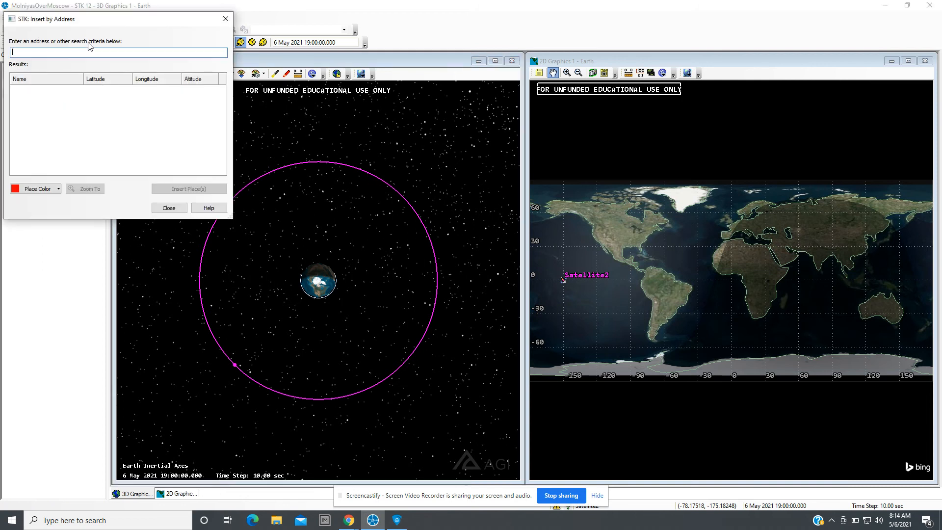
{"action": "type", "text": "cerritos"}
{"action": "key", "text": "Return"}
{"action": "key", "text": "Return"}
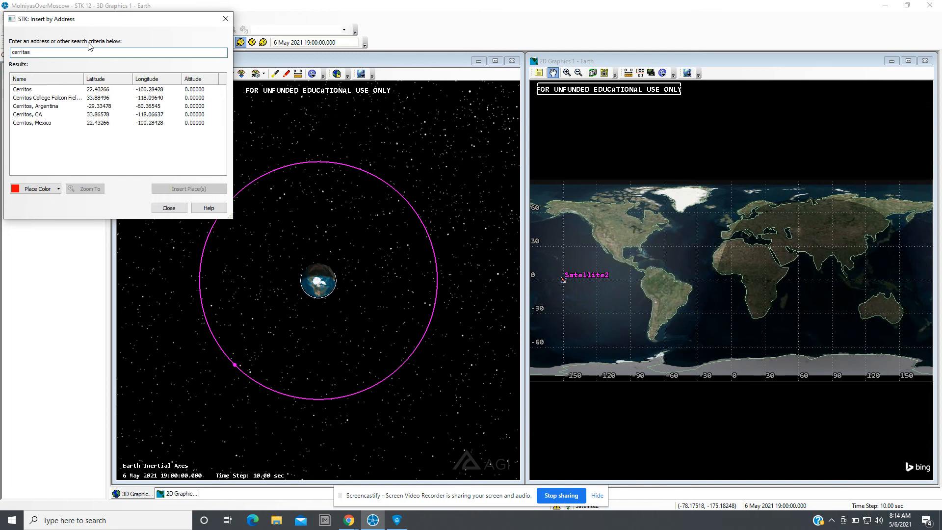
{"action": "key", "text": "Return"}
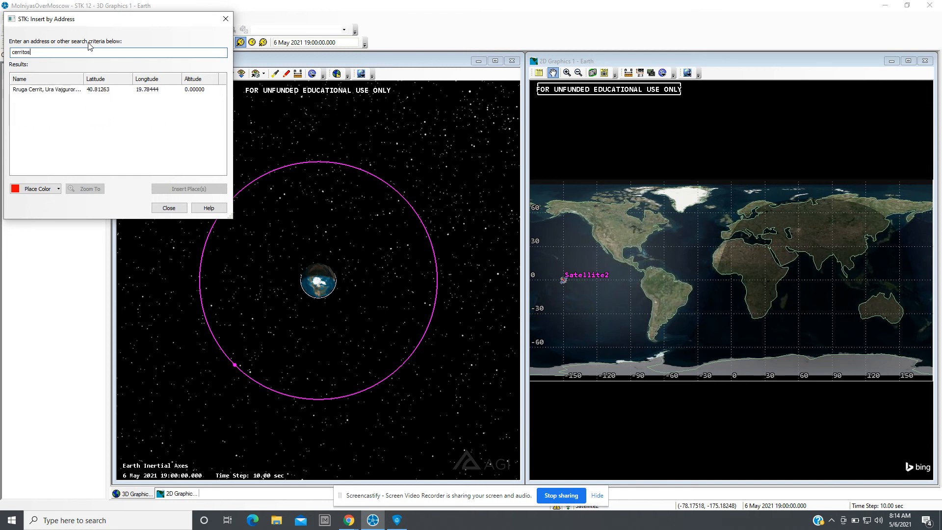
{"action": "type", "text": "os"}
{"action": "key", "text": "Return"}
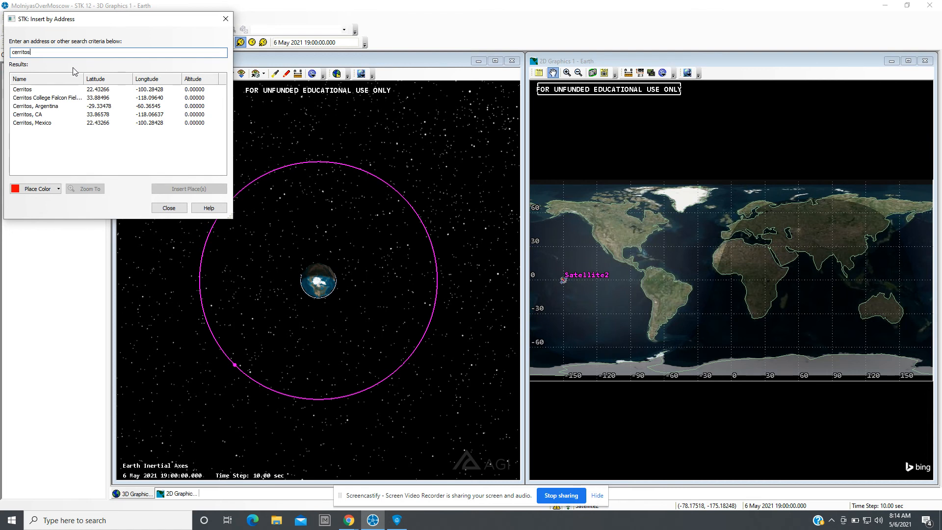
Insert the Cerritos, CA result as a place and close the dialog.
{"action": "left_click", "coordinate": [30, 115]}
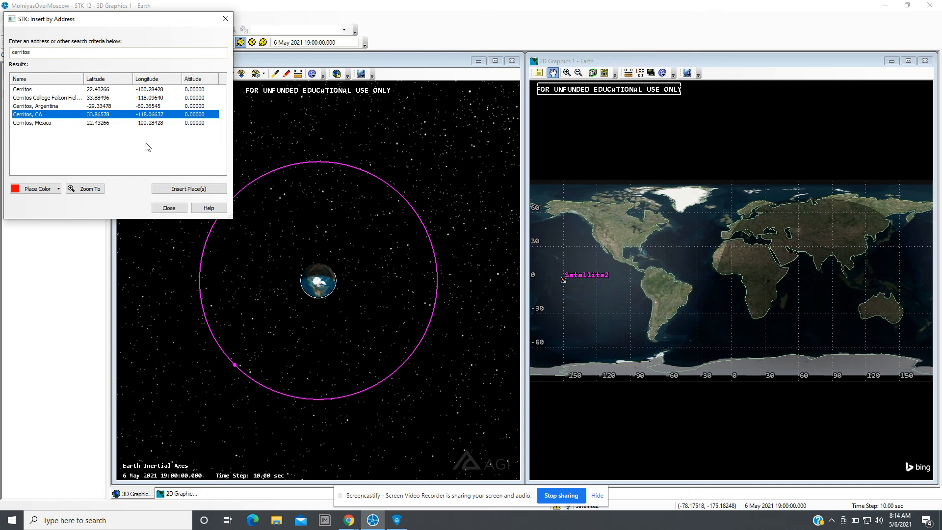
{"action": "left_click", "coordinate": [178, 191]}
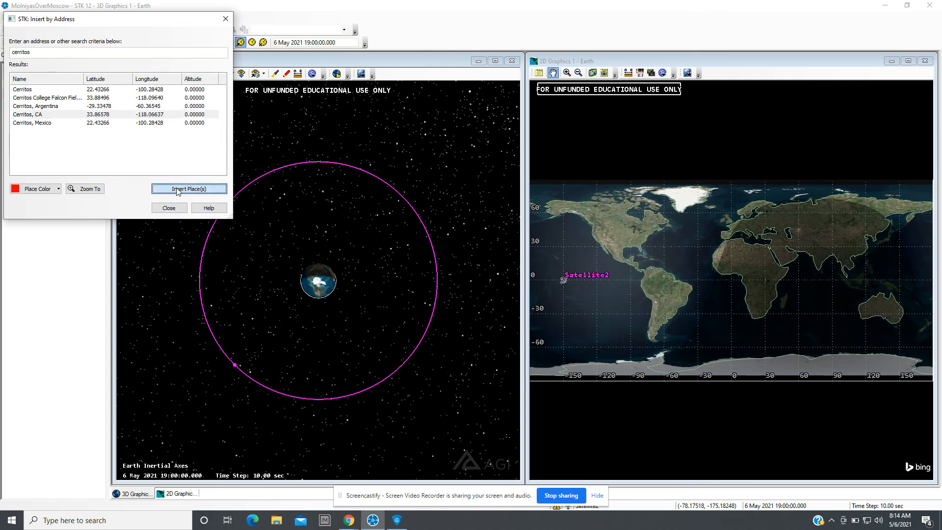
{"action": "left_click", "coordinate": [173, 209]}
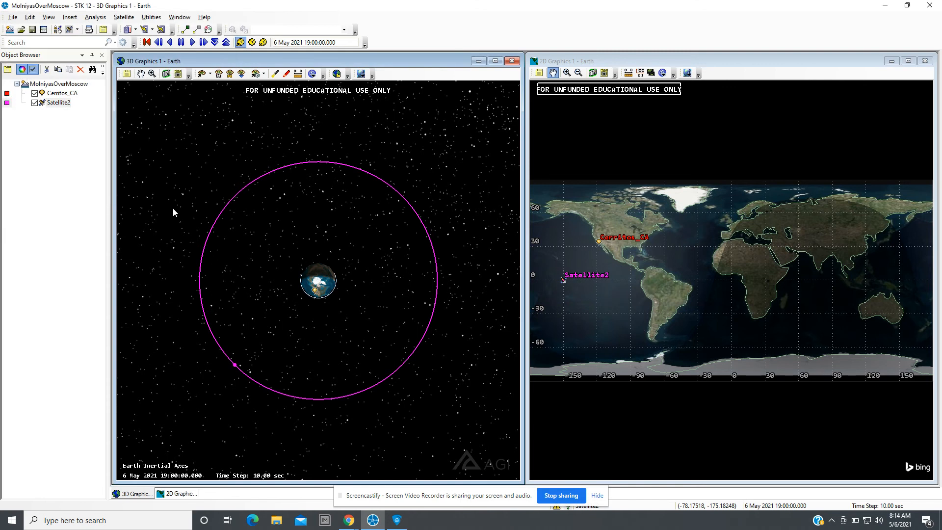
Zoom the 3D view in on the Cerritos_CA place marker to inspect its location.
{"action": "scroll", "coordinate": [324, 316], "scroll_direction": "up", "scroll_amount": 5}
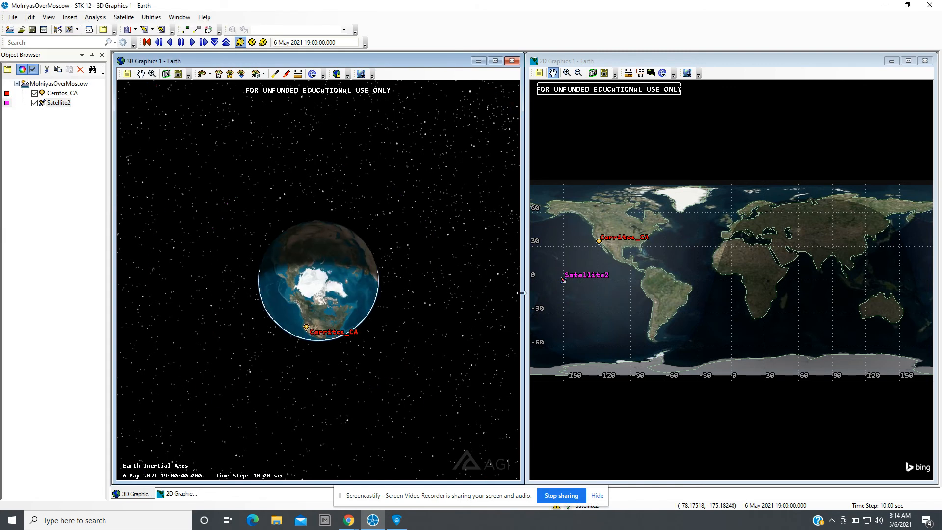
{"action": "left_click_drag", "start_coordinate": [326, 335], "coordinate": [310, 288]}
{"action": "scroll", "coordinate": [310, 288], "scroll_direction": "up", "scroll_amount": 3}
{"action": "scroll", "coordinate": [310, 289], "scroll_direction": "up", "scroll_amount": 1}
{"action": "scroll", "coordinate": [214, 251], "scroll_direction": "up", "scroll_amount": 3}
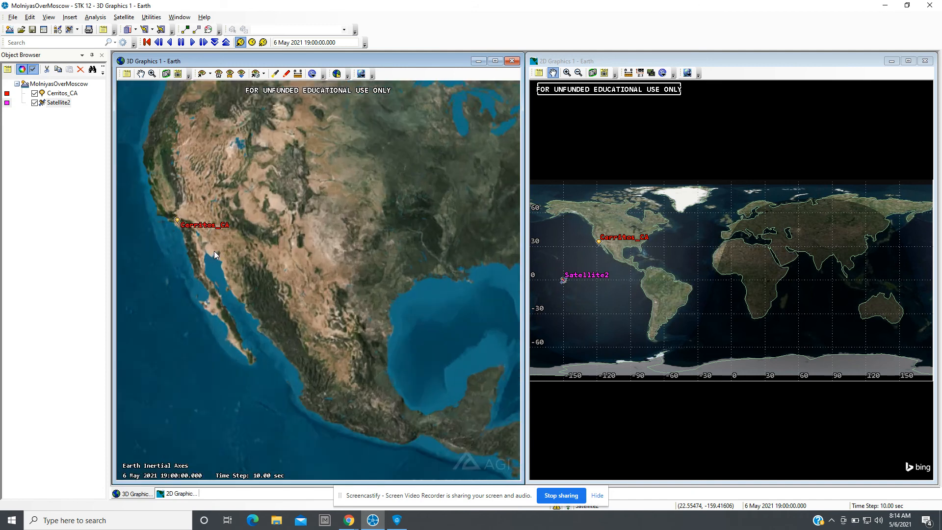
{"action": "left_click_drag", "start_coordinate": [214, 251], "coordinate": [325, 333]}
{"action": "scroll", "coordinate": [264, 334], "scroll_direction": "up", "scroll_amount": 2}
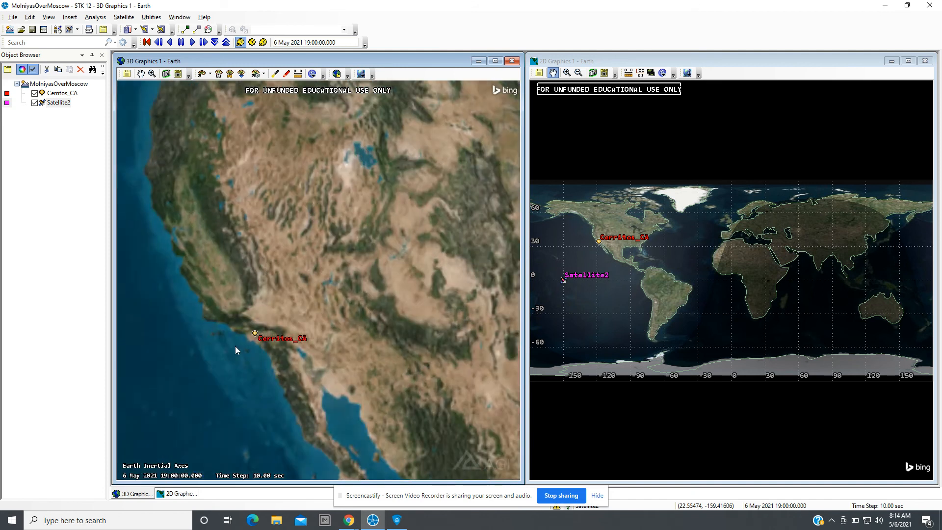
{"action": "left_click_drag", "start_coordinate": [240, 359], "coordinate": [308, 320]}
{"action": "scroll", "coordinate": [308, 320], "scroll_direction": "up", "scroll_amount": 4}
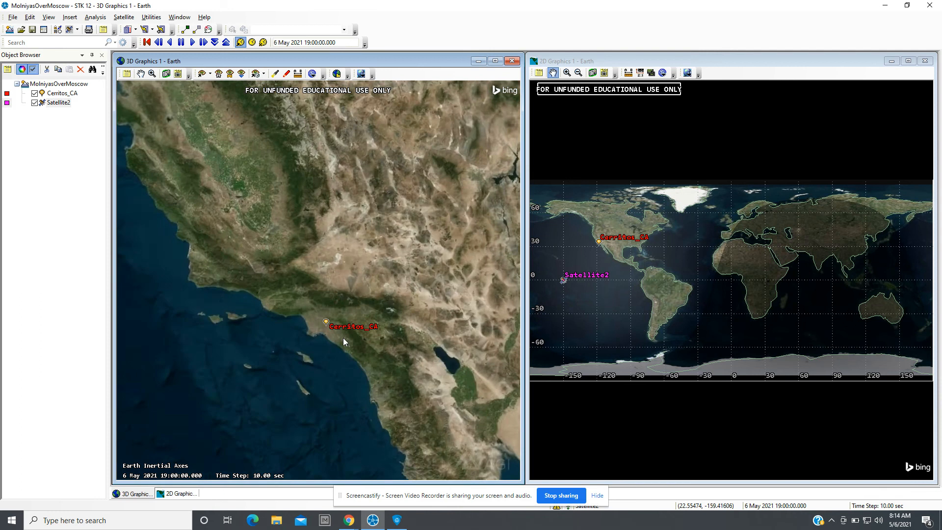
{"action": "left_click_drag", "start_coordinate": [383, 395], "coordinate": [345, 326]}
{"action": "scroll", "coordinate": [324, 300], "scroll_direction": "up", "scroll_amount": 3}
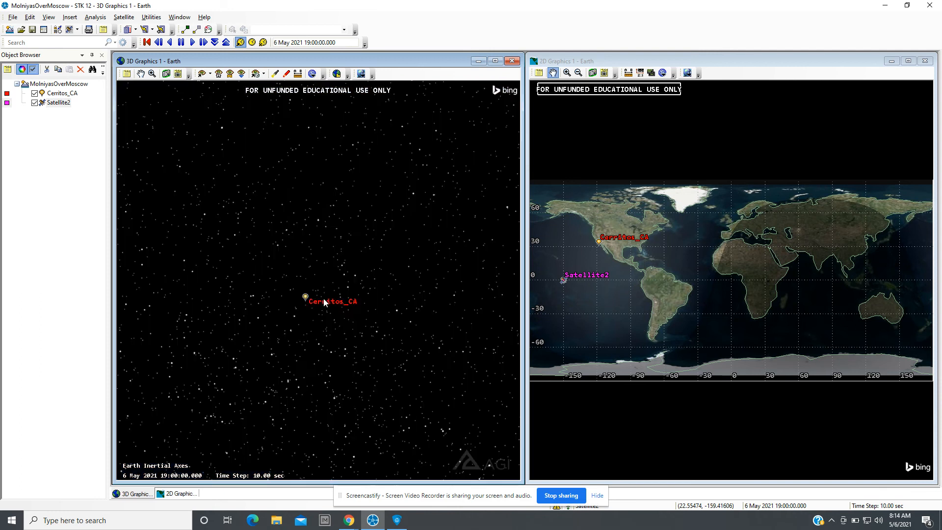
{"action": "scroll", "coordinate": [323, 299], "scroll_direction": "down", "scroll_amount": 2}
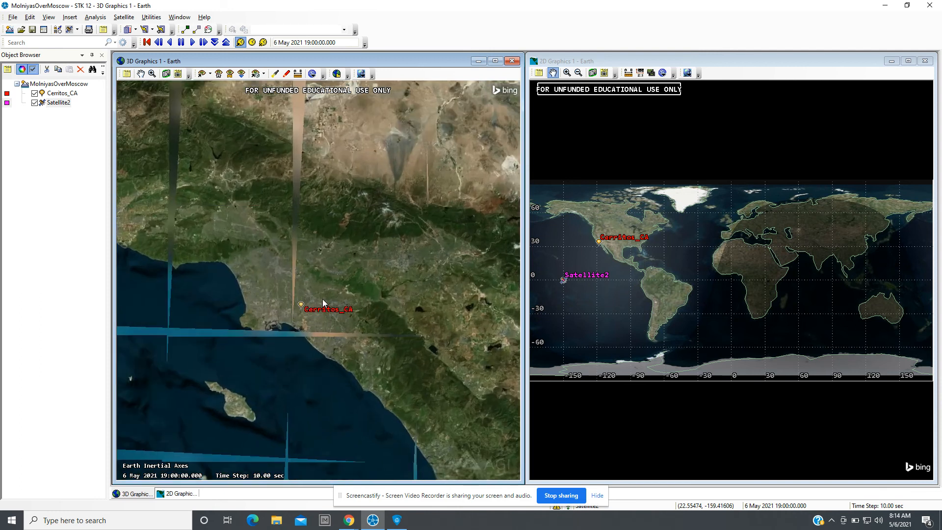
{"action": "scroll", "coordinate": [323, 302], "scroll_direction": "up", "scroll_amount": 2}
{"action": "scroll", "coordinate": [322, 302], "scroll_direction": "up", "scroll_amount": 2}
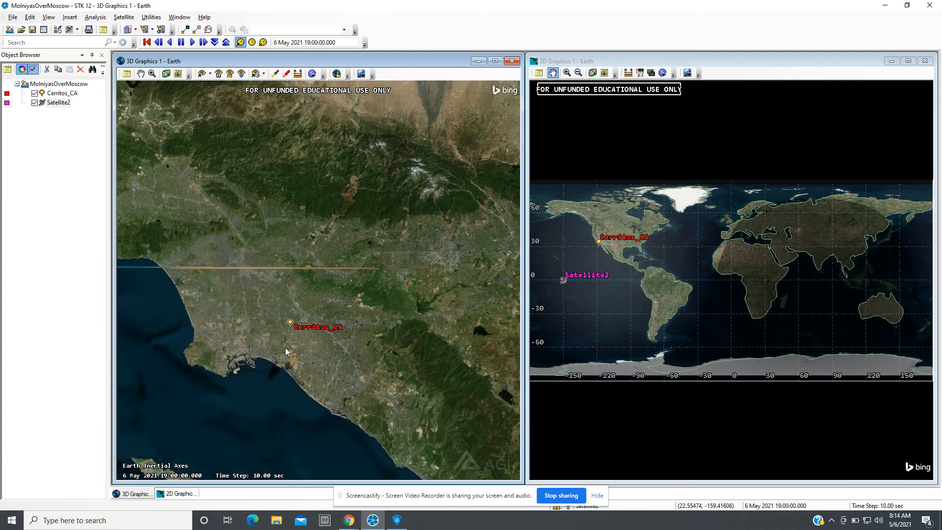
{"action": "scroll", "coordinate": [283, 348], "scroll_direction": "up", "scroll_amount": 3}
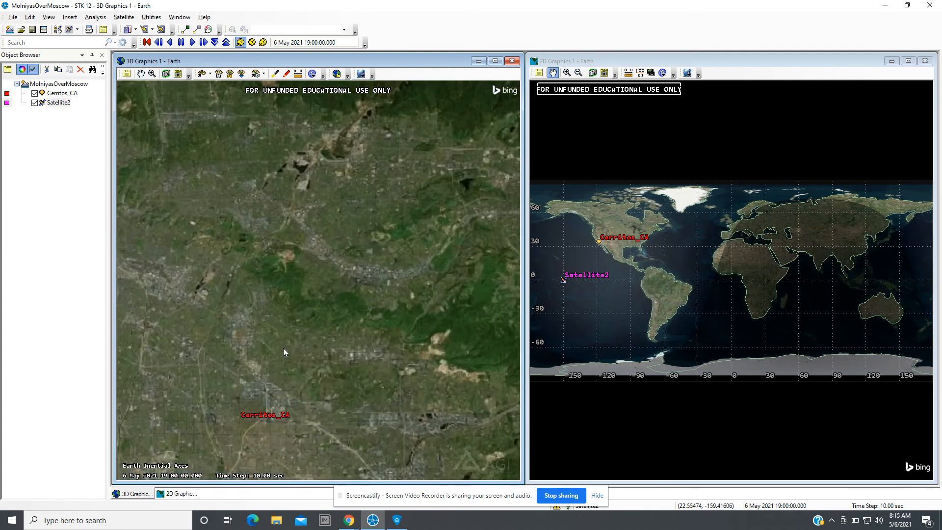
{"action": "scroll", "coordinate": [283, 349], "scroll_direction": "up", "scroll_amount": 2}
Zoom the 3D view back out to show Earth and the satellite's full orbit.
{"action": "scroll", "coordinate": [283, 348], "scroll_direction": "down", "scroll_amount": 2}
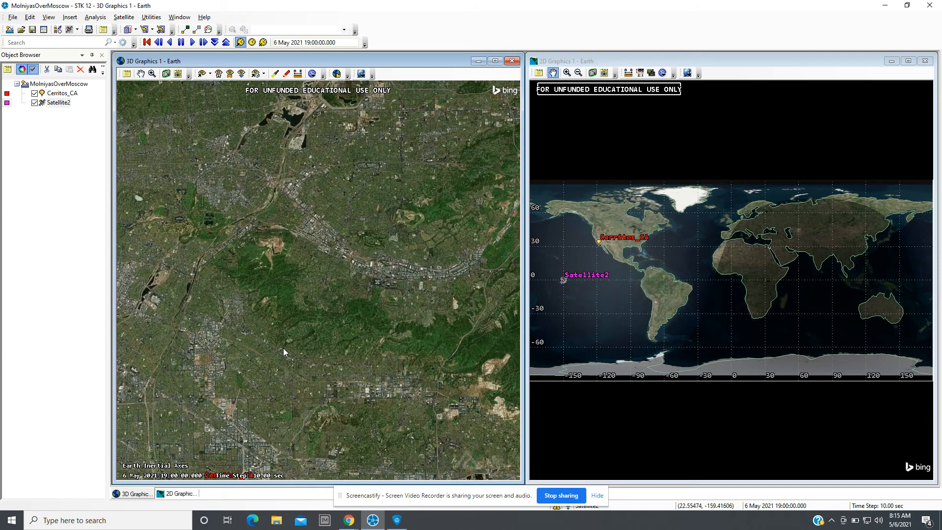
{"action": "left_click_drag", "start_coordinate": [293, 374], "coordinate": [329, 243]}
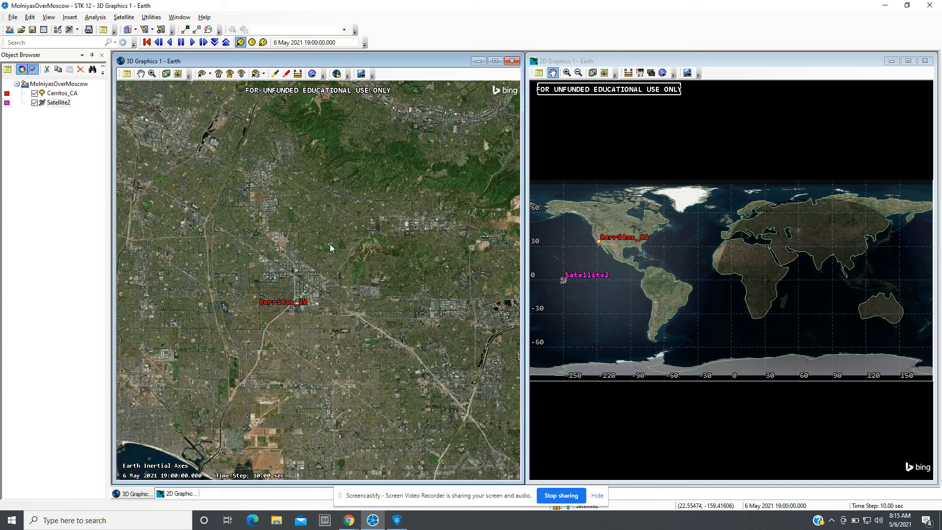
{"action": "scroll", "coordinate": [301, 316], "scroll_direction": "down", "scroll_amount": 5}
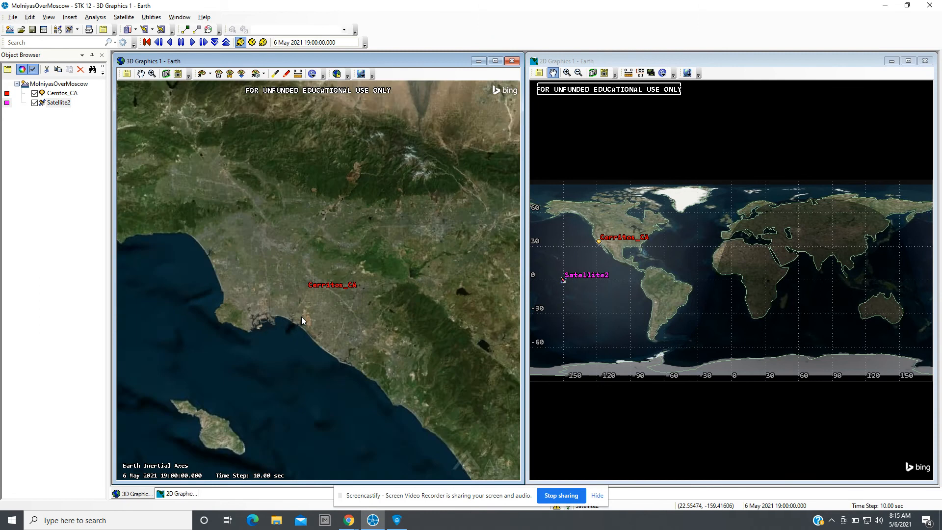
{"action": "scroll", "coordinate": [301, 320], "scroll_direction": "down", "scroll_amount": 8}
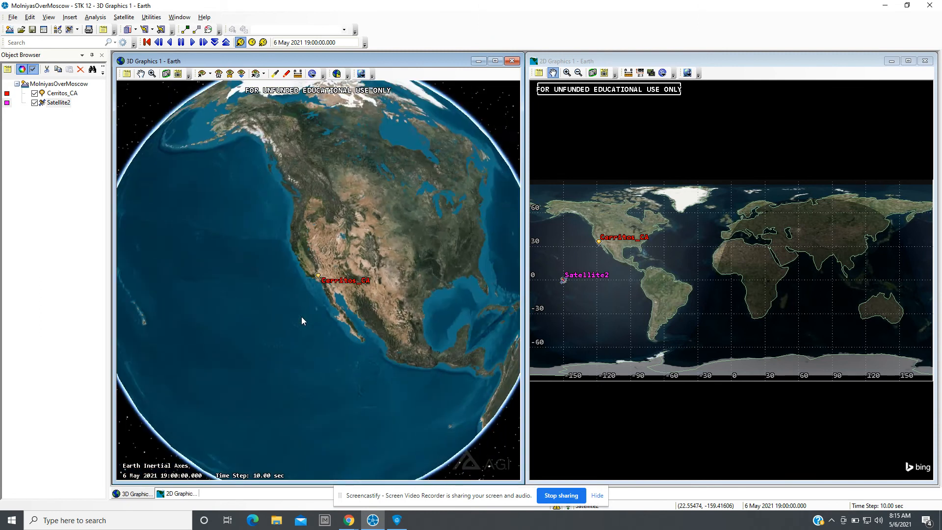
{"action": "scroll", "coordinate": [301, 317], "scroll_direction": "down", "scroll_amount": 6}
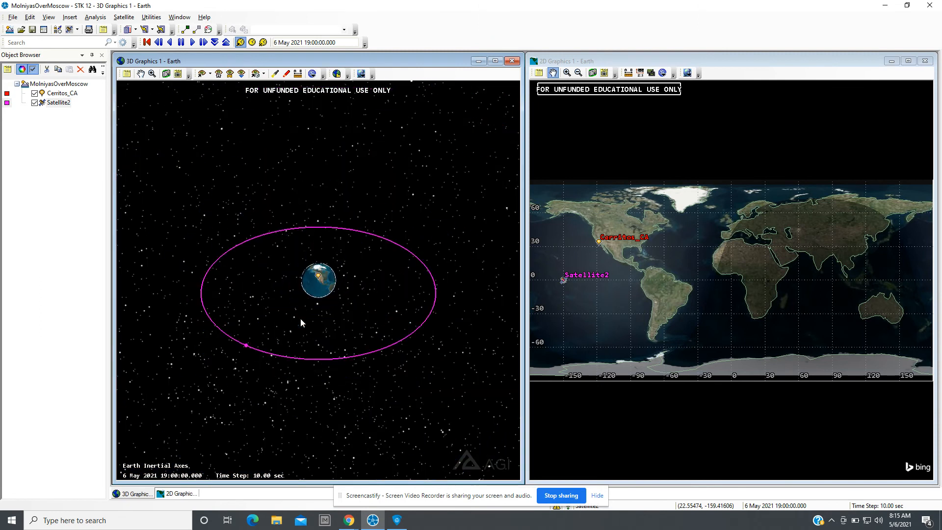
{"action": "mouse_move", "coordinate": [302, 329]}
{"action": "left_mouse_down"}
{"action": "mouse_move", "coordinate": [307, 353]}
{"action": "mouse_move", "coordinate": [305, 342]}
{"action": "left_mouse_up"}
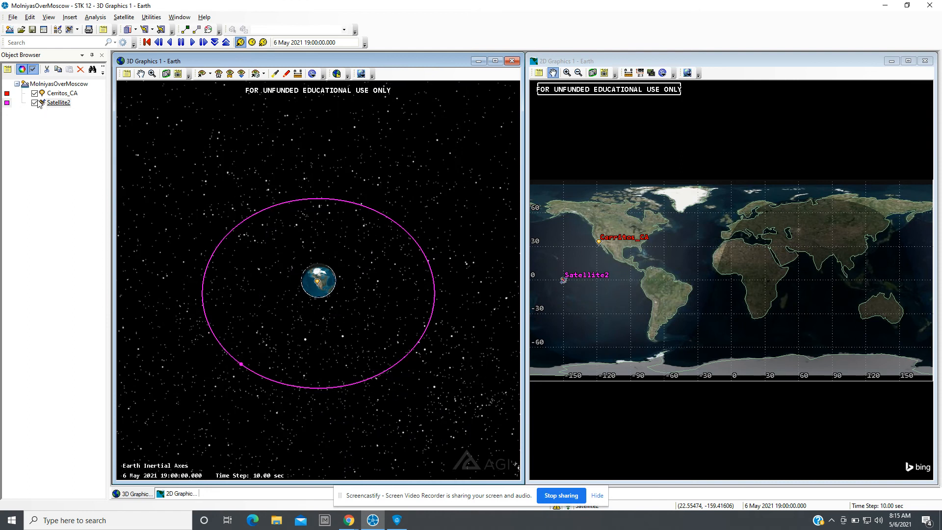
Compute access from the Cerritos_CA place to Satellite2 and close the Access dialog.
{"action": "left_click", "coordinate": [51, 93]}
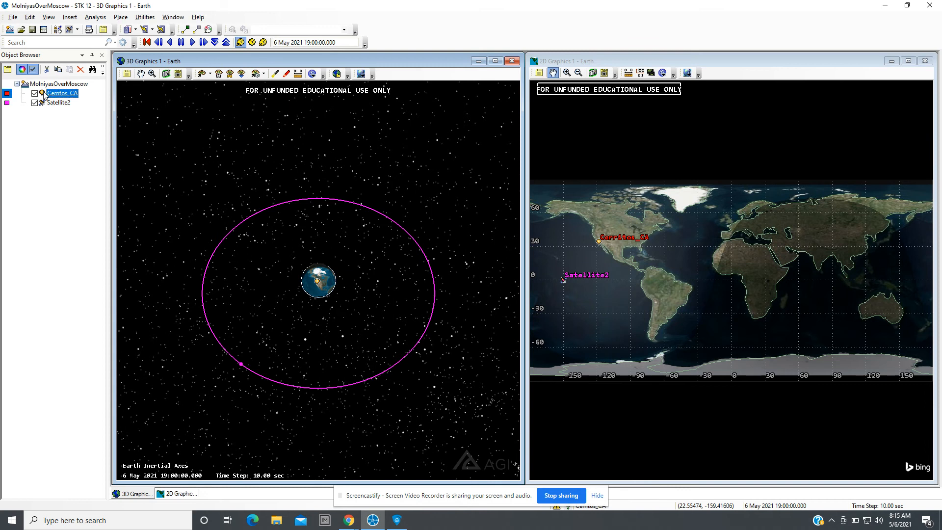
{"action": "left_click", "coordinate": [95, 18]}
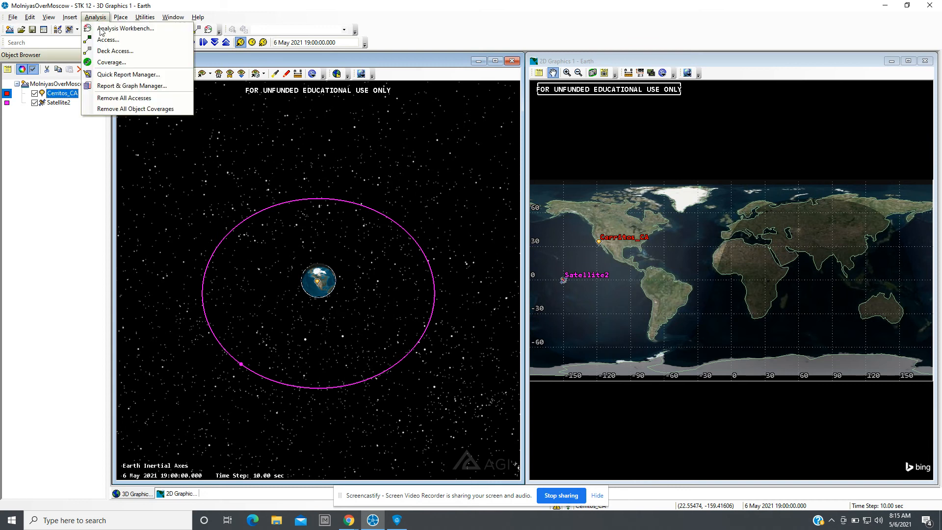
{"action": "left_click", "coordinate": [104, 40]}
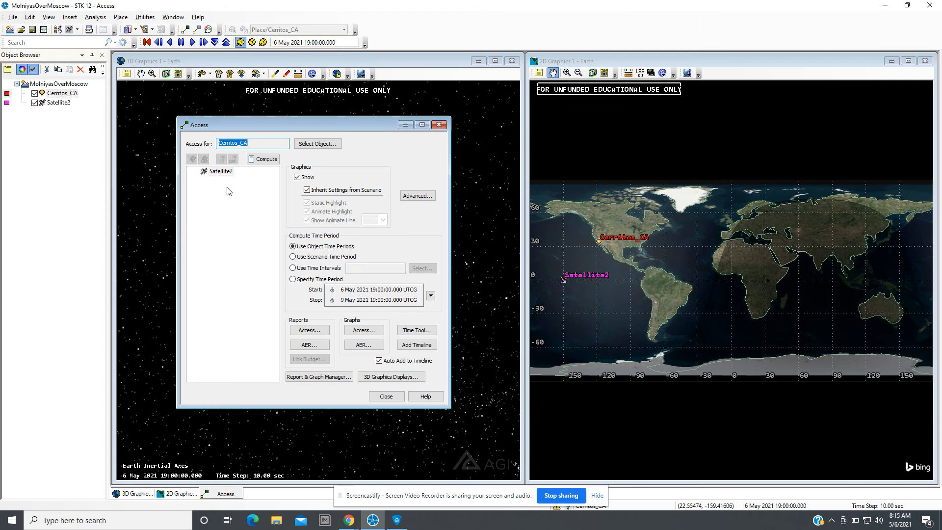
{"action": "left_click", "coordinate": [222, 172]}
{"action": "left_click", "coordinate": [263, 160]}
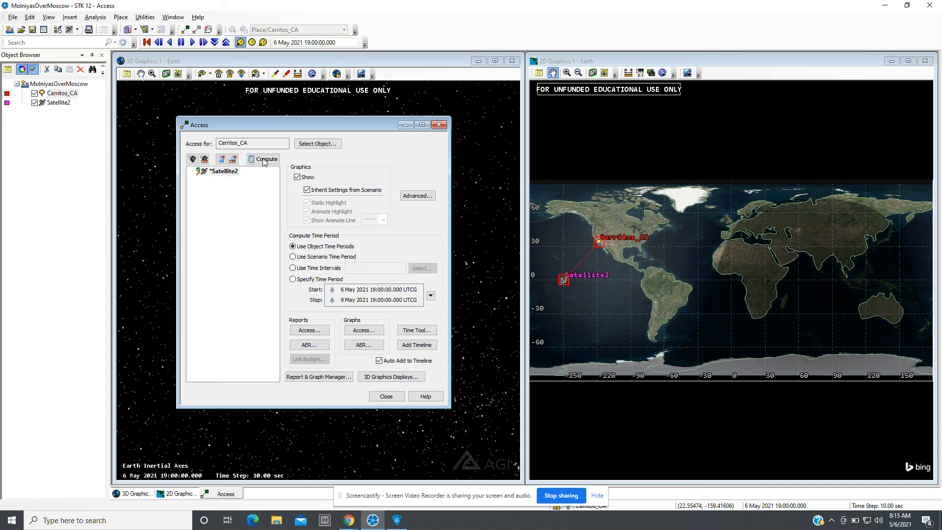
{"action": "left_click", "coordinate": [385, 397]}
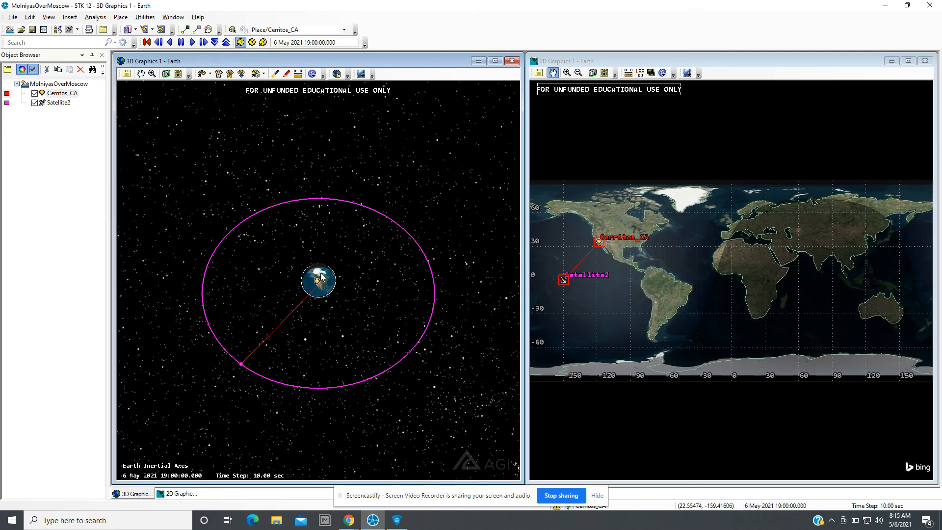
Animate the scenario forward, increase the time step to 30 sec, and reset the animation to the start.
{"action": "left_click_drag", "start_coordinate": [322, 278], "coordinate": [332, 382]}
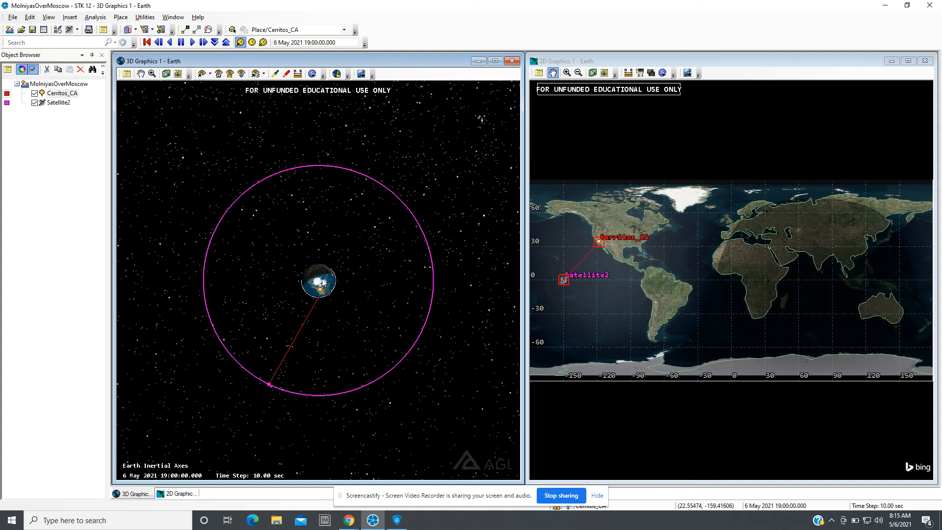
{"action": "scroll", "coordinate": [317, 301], "scroll_direction": "up", "scroll_amount": 5}
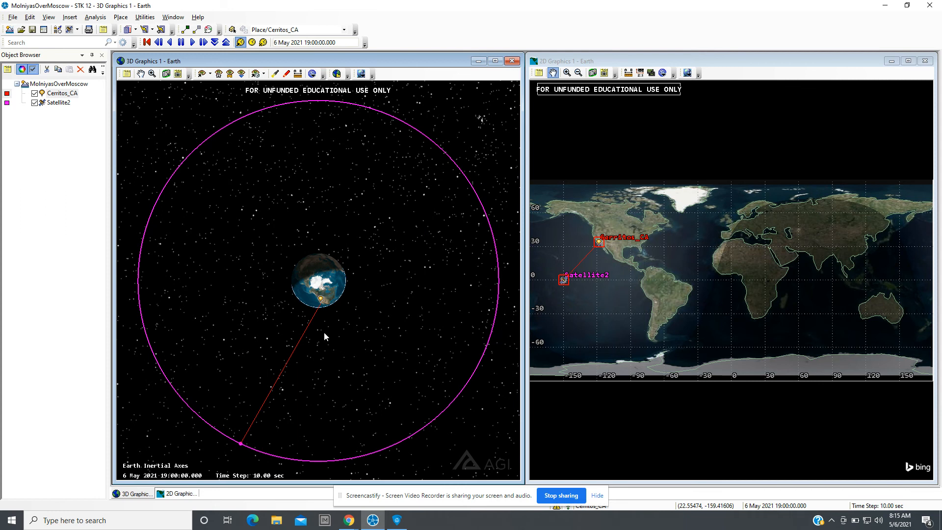
{"action": "mouse_move", "coordinate": [313, 381]}
{"action": "left_mouse_down"}
{"action": "mouse_move", "coordinate": [305, 383]}
{"action": "mouse_move", "coordinate": [328, 390]}
{"action": "left_mouse_up"}
{"action": "scroll", "coordinate": [329, 377], "scroll_direction": "down", "scroll_amount": 2}
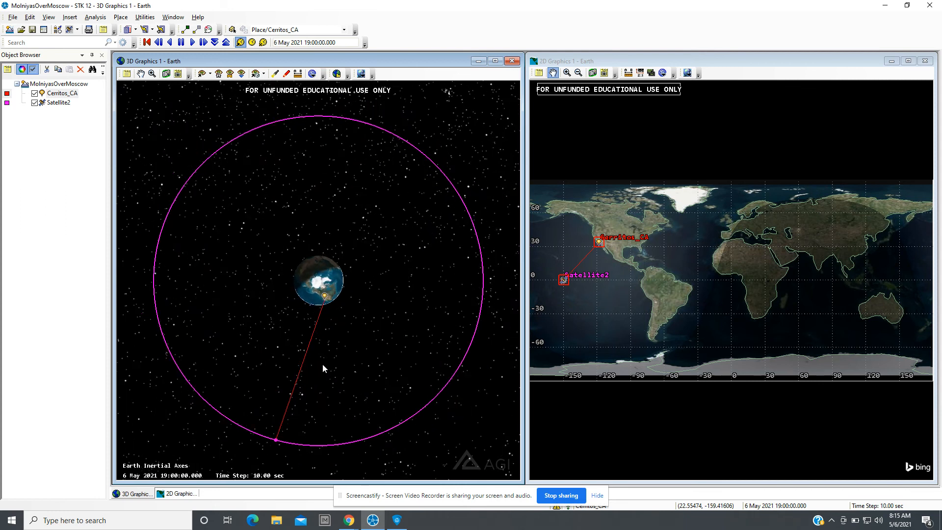
{"action": "left_click", "coordinate": [191, 42]}
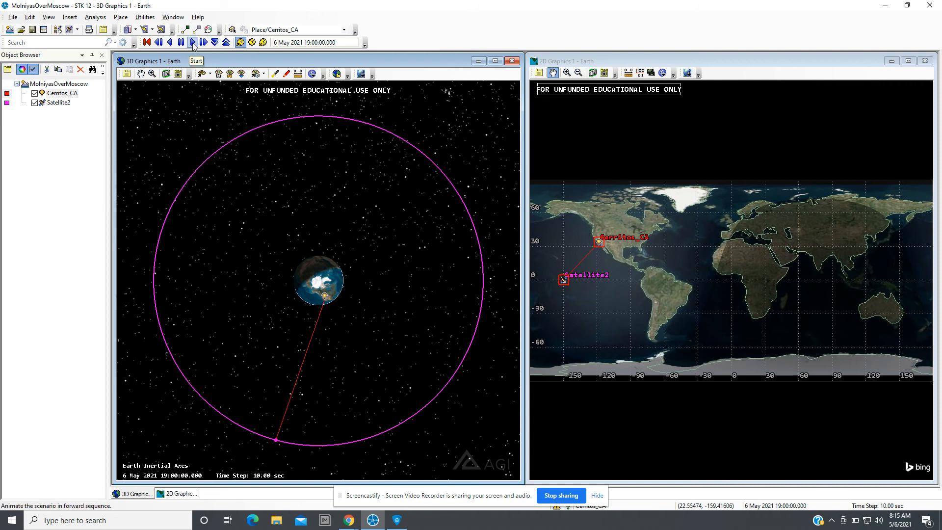
{"action": "left_click", "coordinate": [226, 43]}
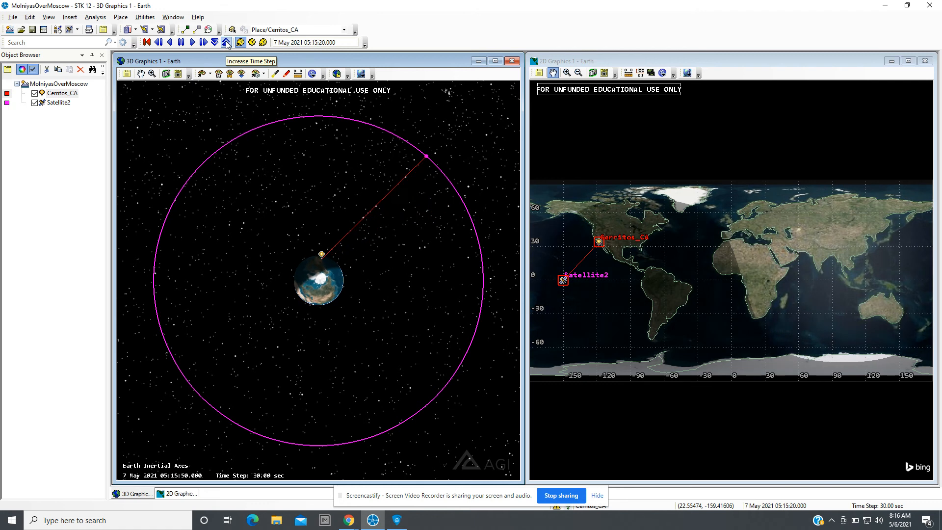
{"action": "left_click", "coordinate": [146, 43]}
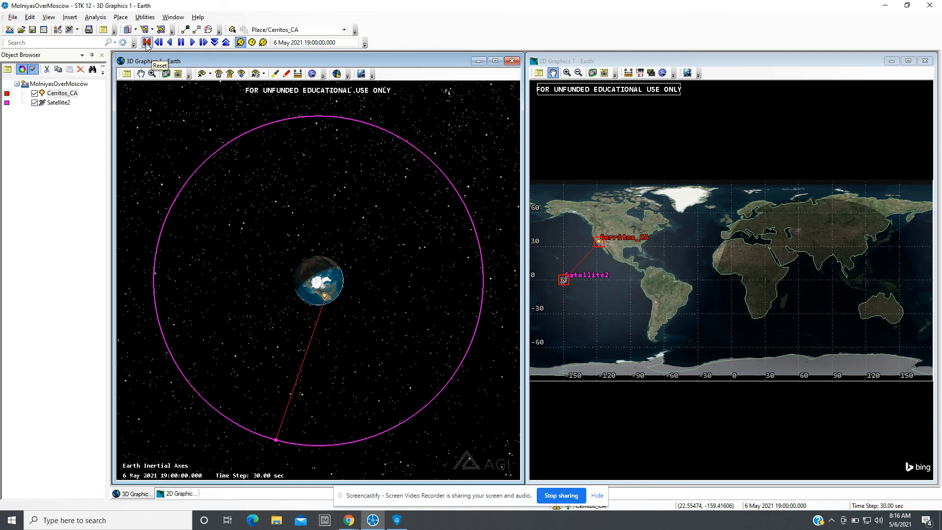
Switch to the Google Meet call in Chrome and mute your own microphone from the participants list.
{"action": "left_click", "coordinate": [349, 520]}
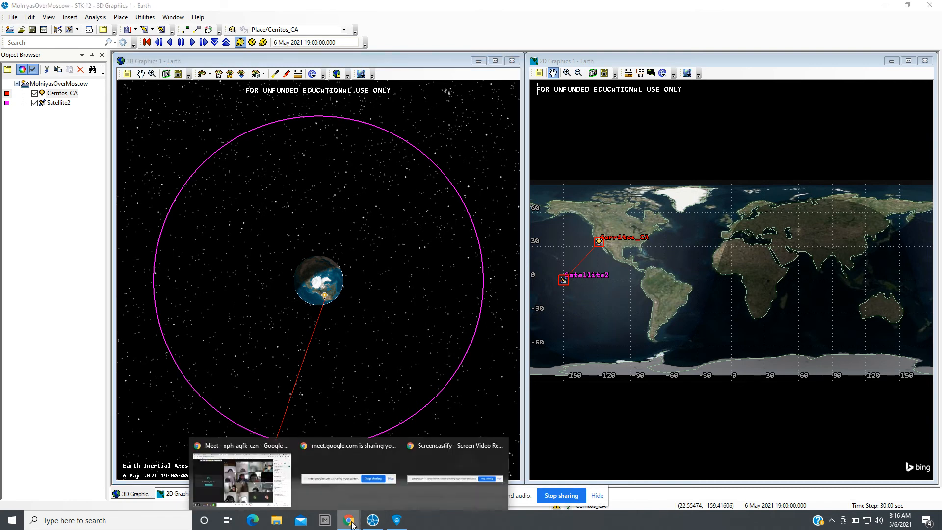
{"action": "mouse_move", "coordinate": [267, 480]}
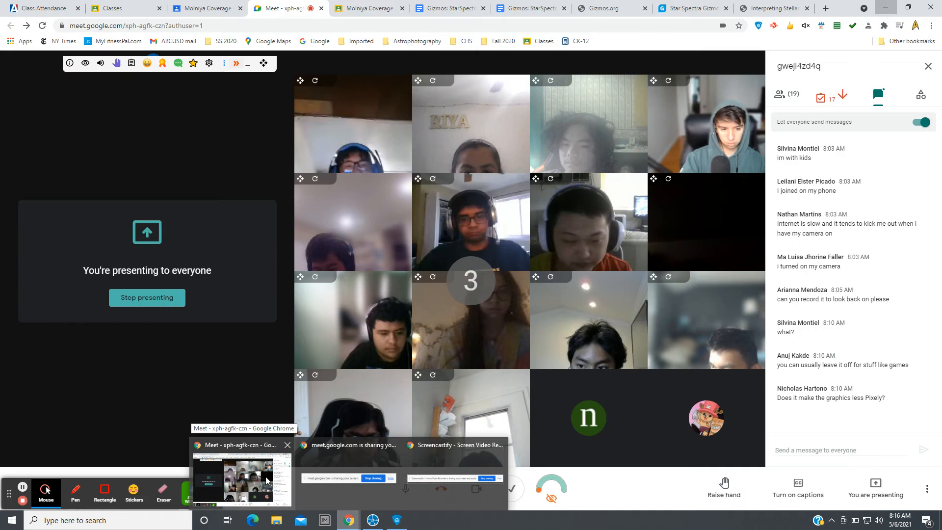
{"action": "left_click", "coordinate": [269, 481]}
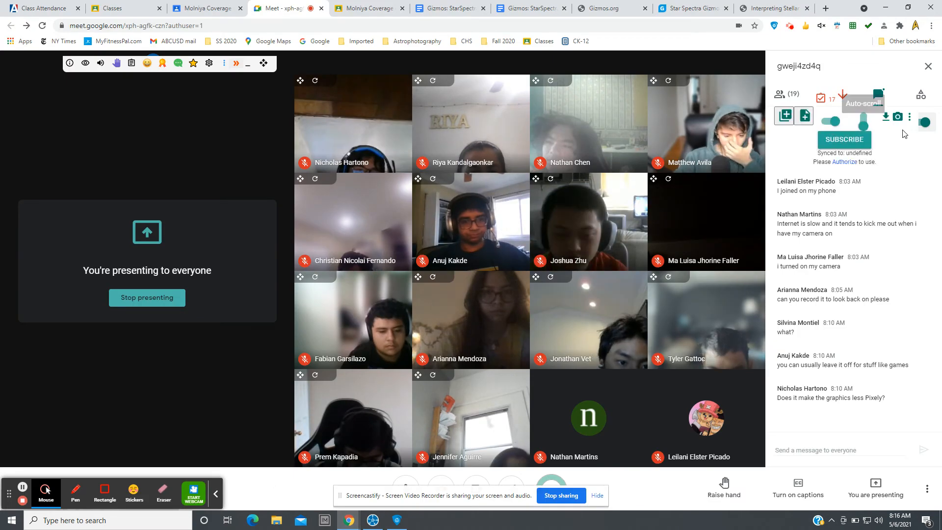
{"action": "left_click", "coordinate": [787, 94]}
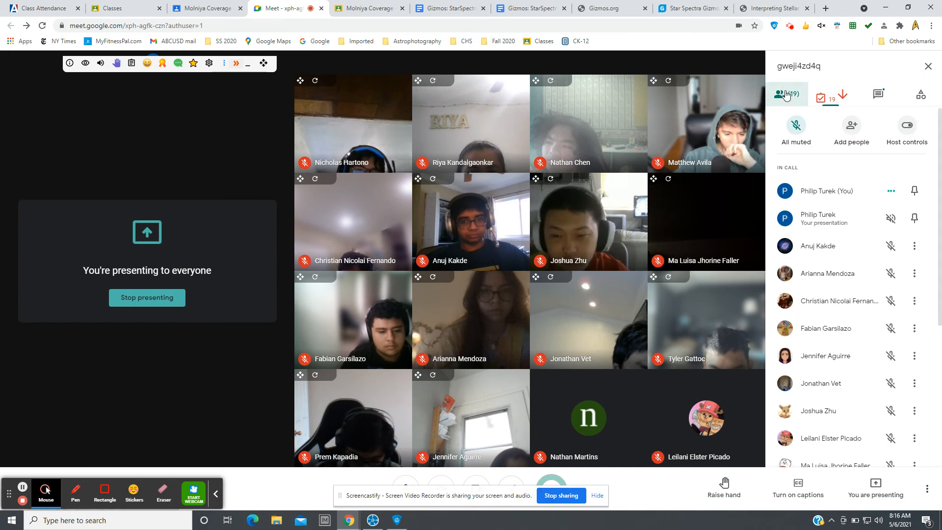
{"action": "left_click", "coordinate": [912, 190]}
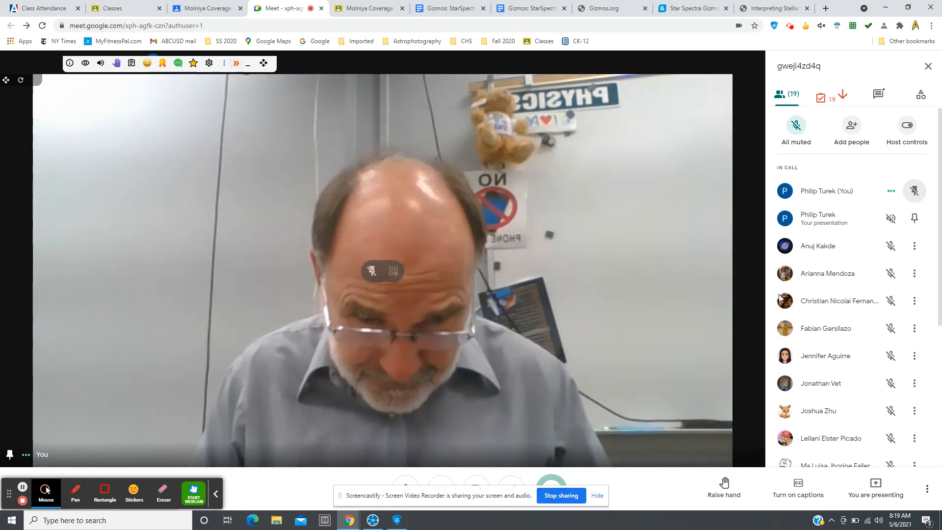
Hide the screen-sharing notice, open the meeting chat, and minimize the browser to return to the scenario.
{"action": "left_click", "coordinate": [597, 496]}
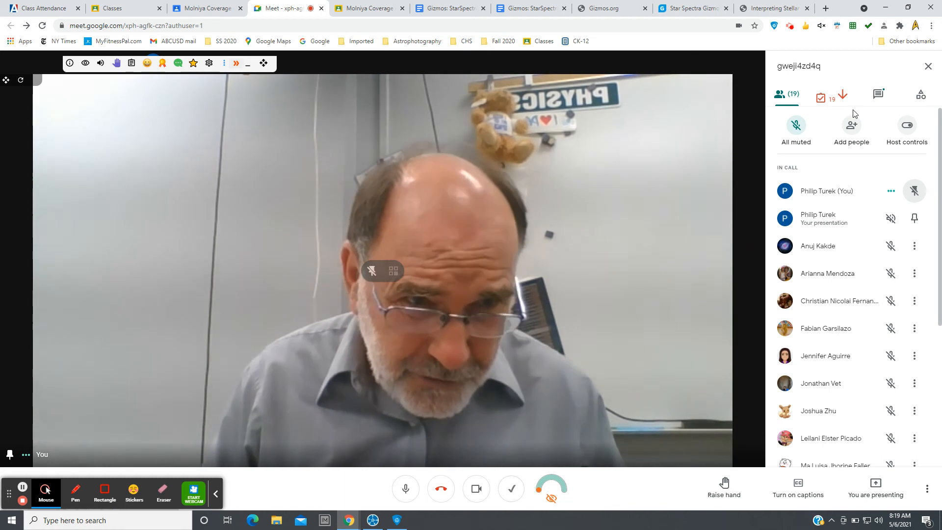
{"action": "left_click", "coordinate": [877, 96]}
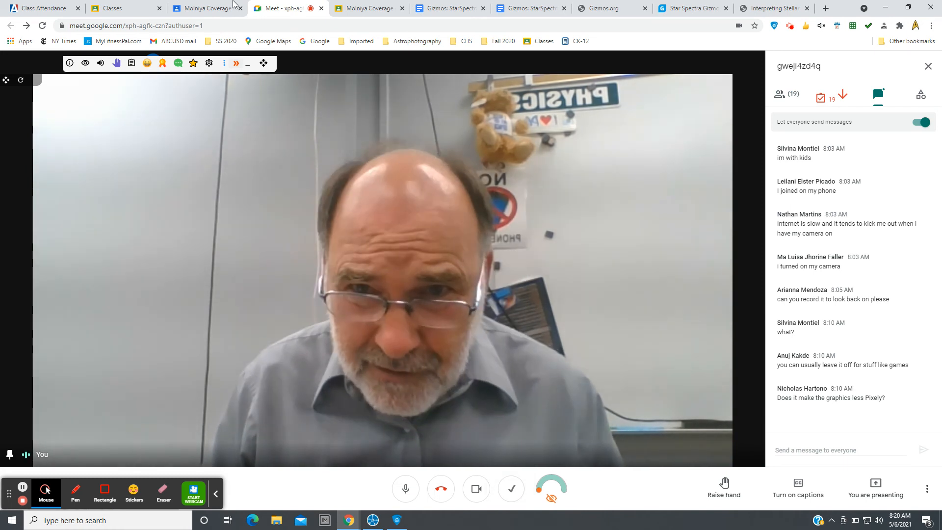
{"action": "left_click", "coordinate": [884, 8]}
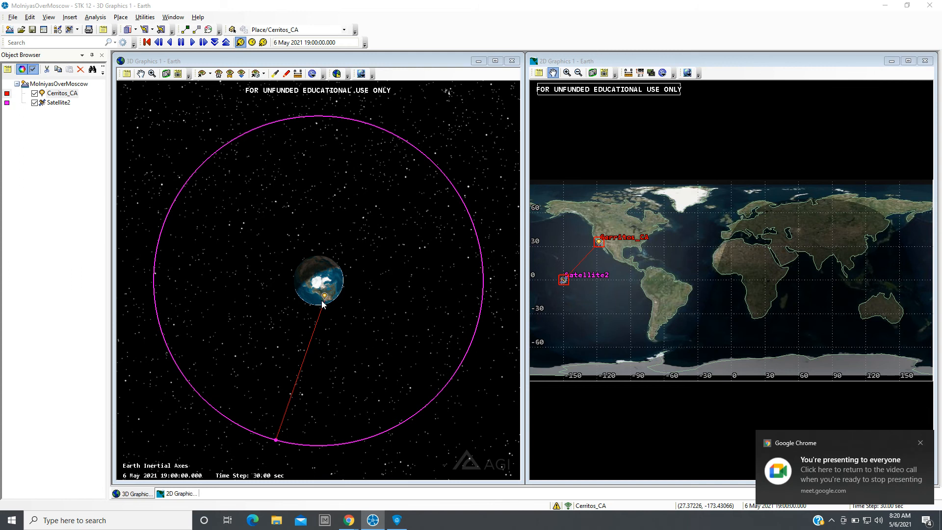
Turn the 3D view edge-on to the orbit, animate the scenario forward, and pause it.
{"action": "scroll", "coordinate": [325, 303], "scroll_direction": "up", "scroll_amount": 2}
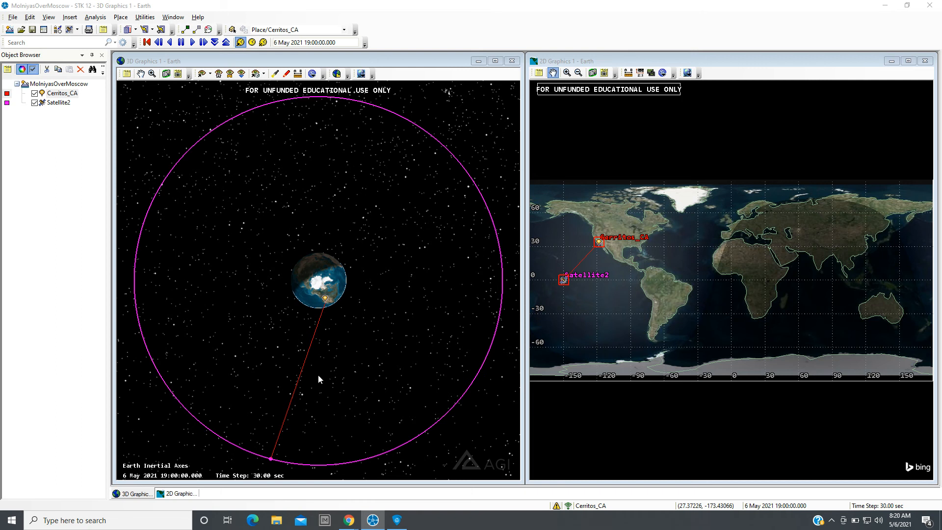
{"action": "left_click_drag", "start_coordinate": [318, 375], "coordinate": [294, 208]}
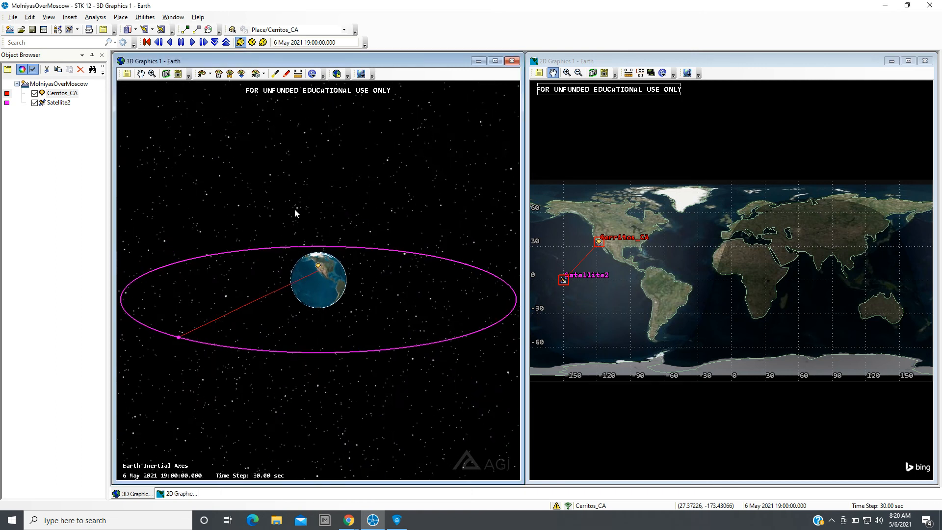
{"action": "left_click", "coordinate": [191, 43]}
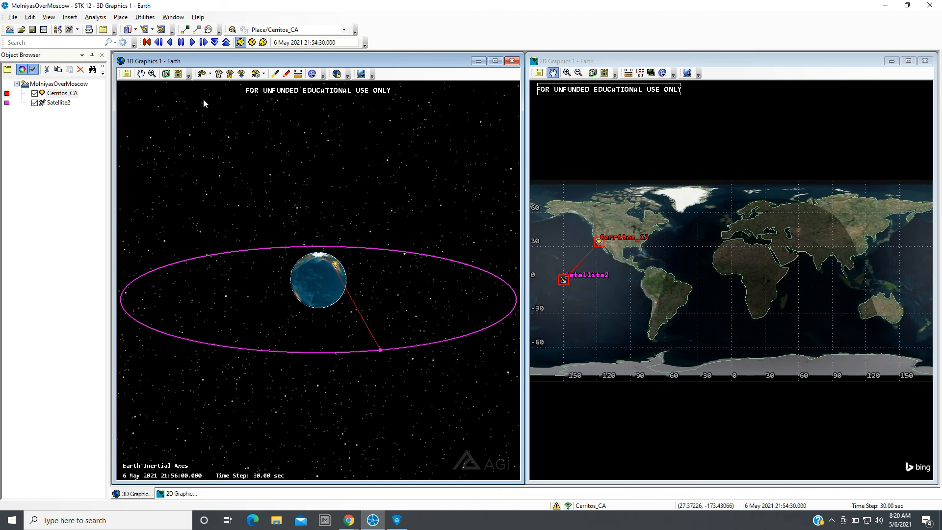
{"action": "left_click", "coordinate": [181, 42]}
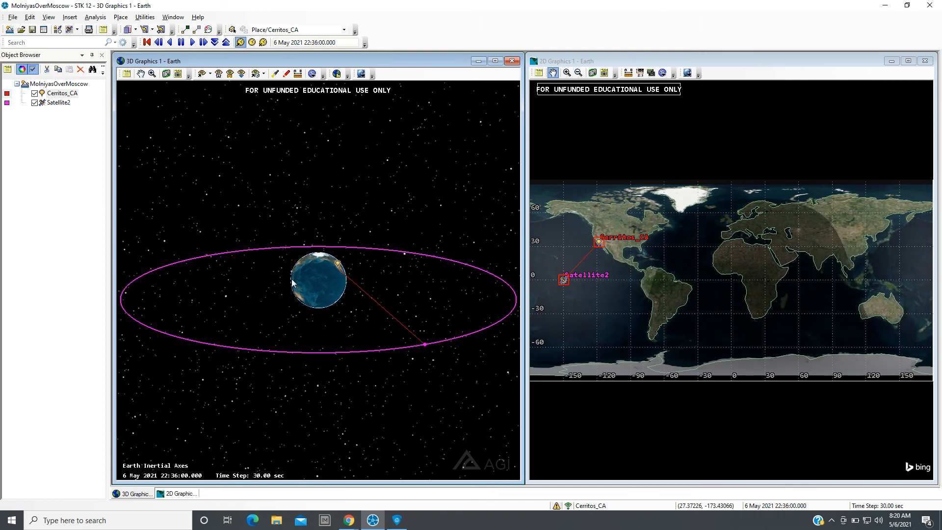
{"action": "left_click_drag", "start_coordinate": [309, 304], "coordinate": [256, 321]}
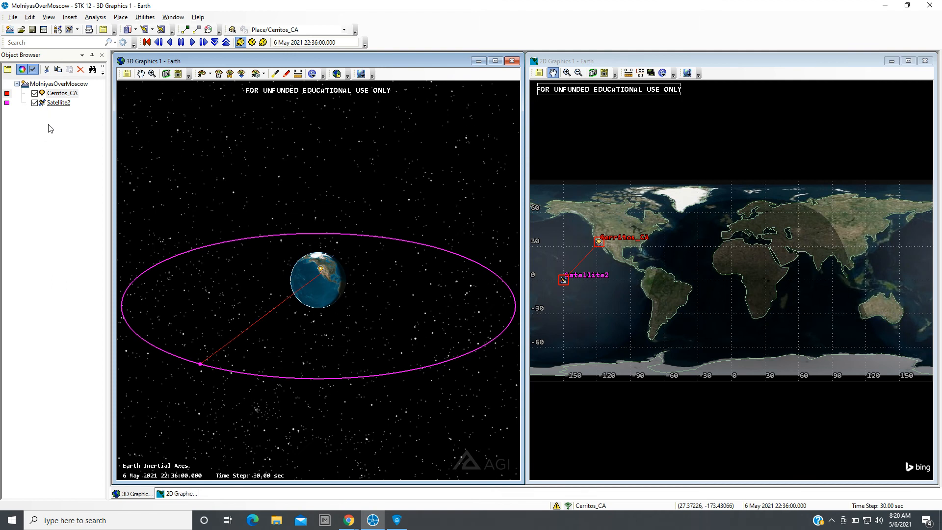
Open Satellite2's Basic Orbit properties to review them and cancel without changes.
{"action": "double_click", "coordinate": [40, 104]}
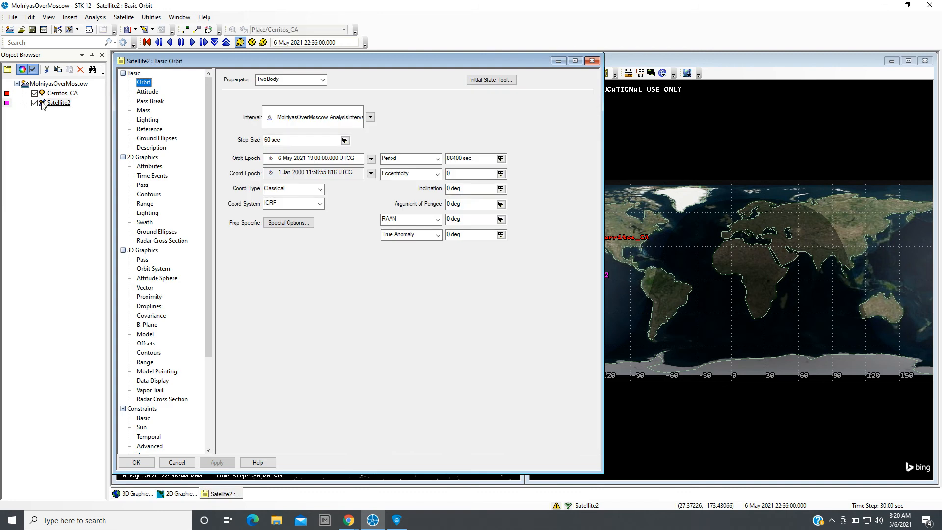
{"action": "left_click", "coordinate": [42, 104]}
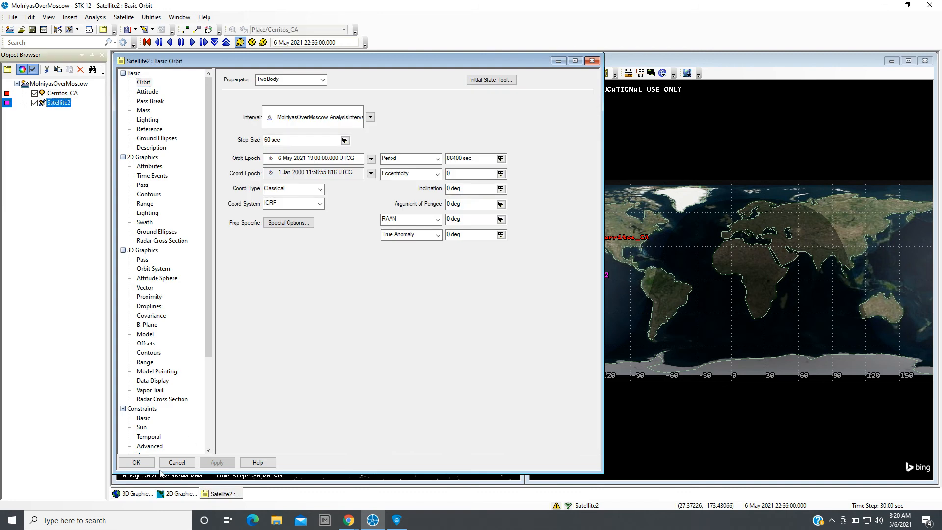
{"action": "left_click", "coordinate": [175, 462]}
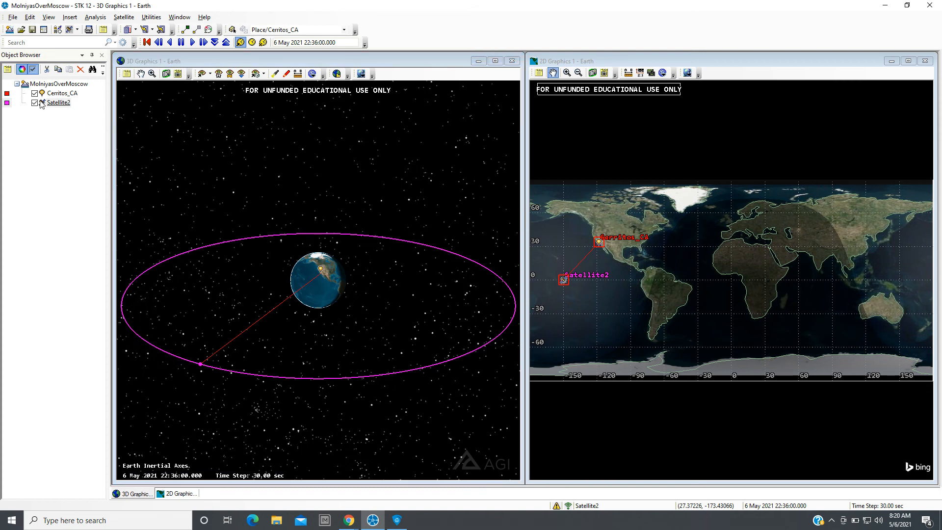
Copy Satellite2 and paste it into the scenario to create a duplicate satellite.
{"action": "right_click", "coordinate": [43, 103]}
{"action": "mouse_move", "coordinate": [92, 296]}
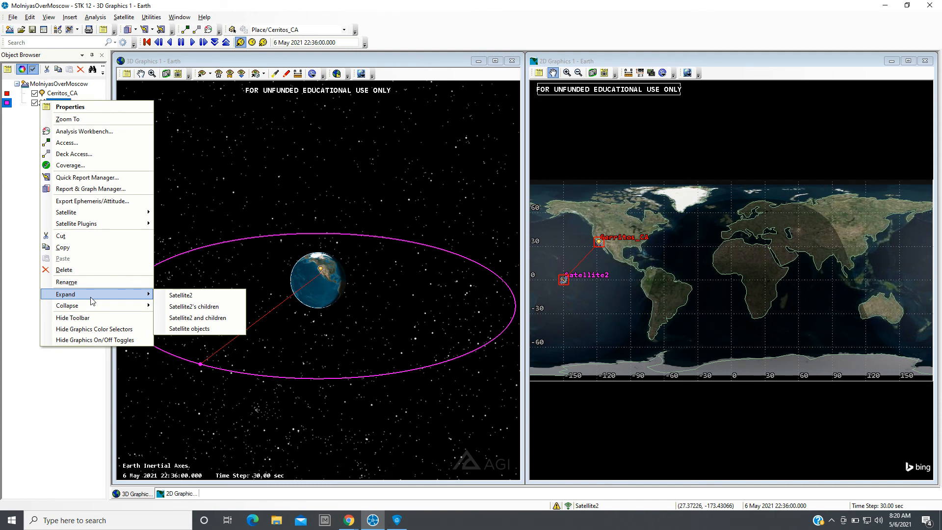
{"action": "left_click", "coordinate": [83, 248]}
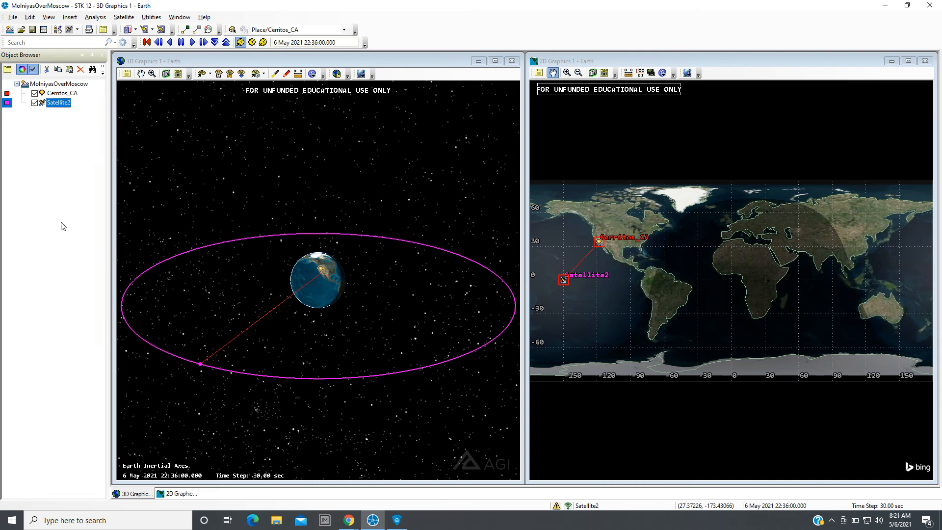
{"action": "right_click", "coordinate": [33, 147]}
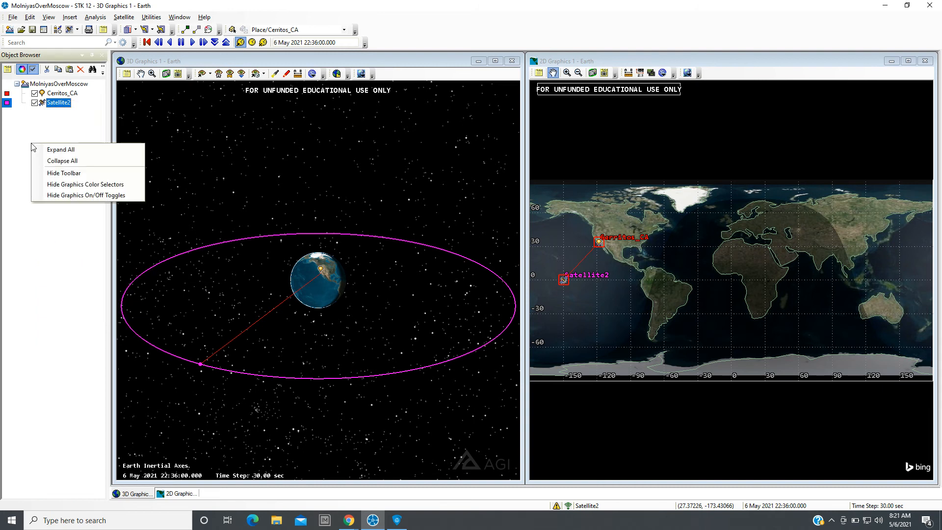
{"action": "left_click", "coordinate": [42, 105]}
{"action": "right_click", "coordinate": [41, 105]}
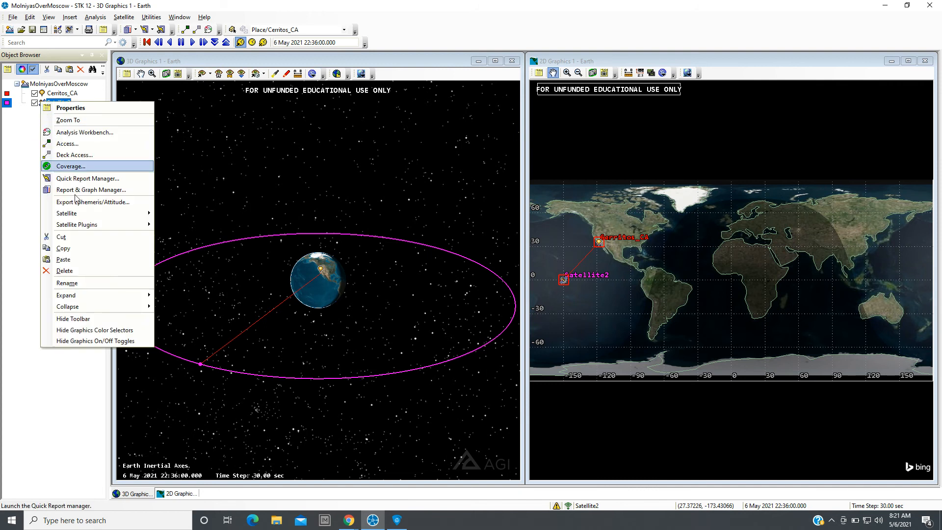
{"action": "left_click", "coordinate": [87, 260]}
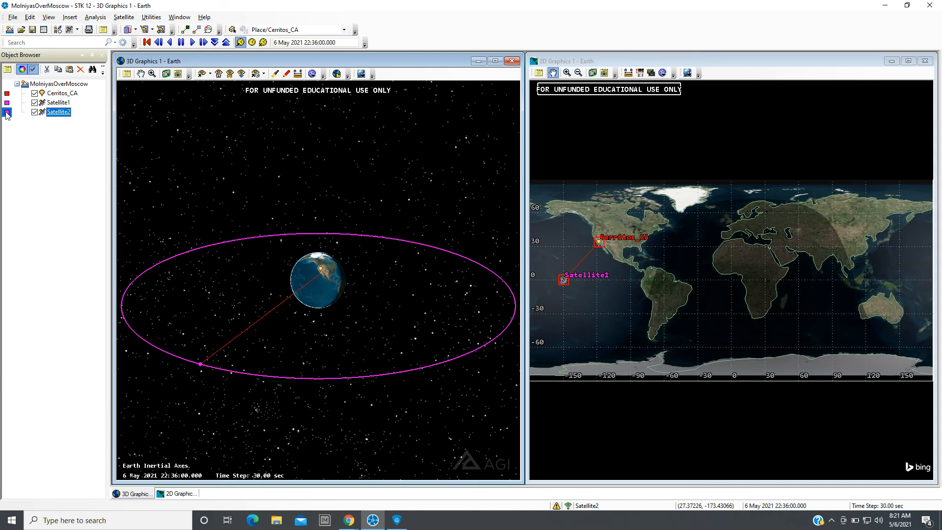
Change Satellite2's graphics color to light green (Red 87, Green 255, Blue 140).
{"action": "left_click", "coordinate": [7, 112]}
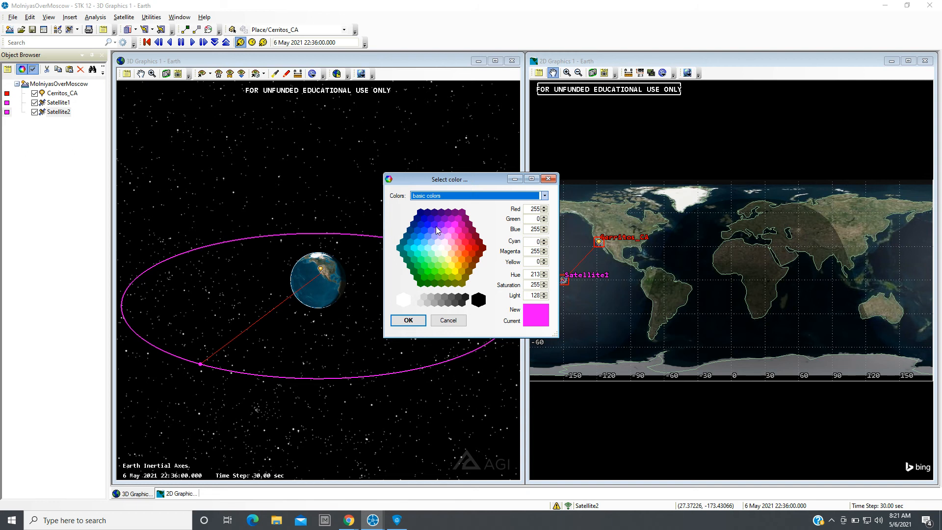
{"action": "left_click", "coordinate": [426, 261]}
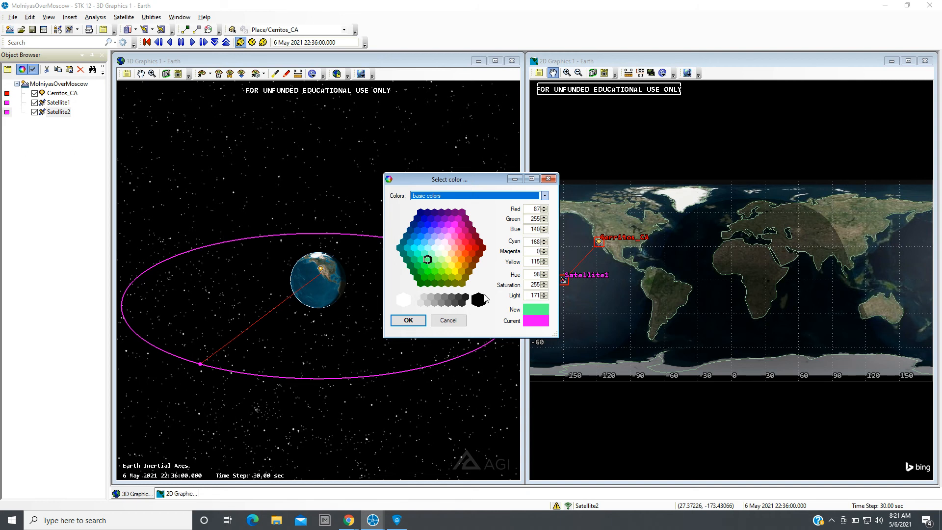
{"action": "left_click", "coordinate": [417, 322]}
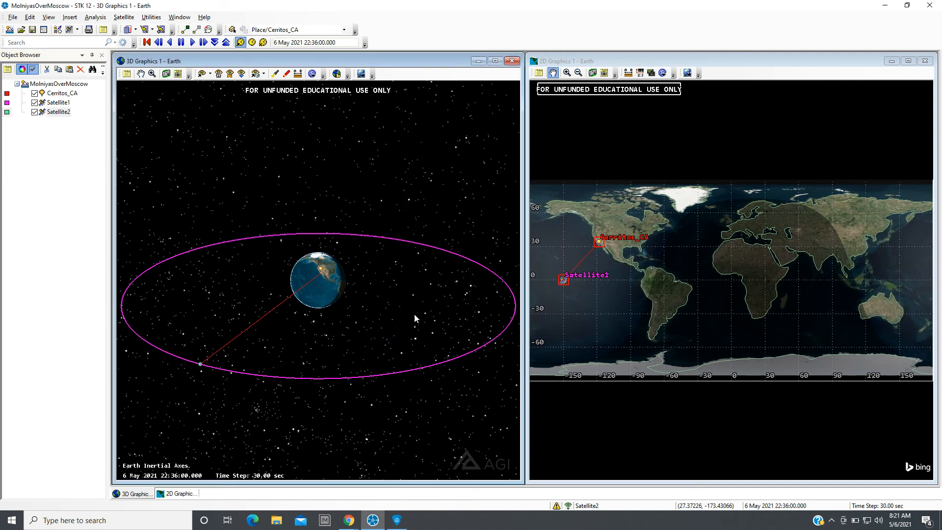
Set Satellite2's RAAN to 50 deg in its Basic Orbit properties and apply the change.
{"action": "double_click", "coordinate": [43, 112]}
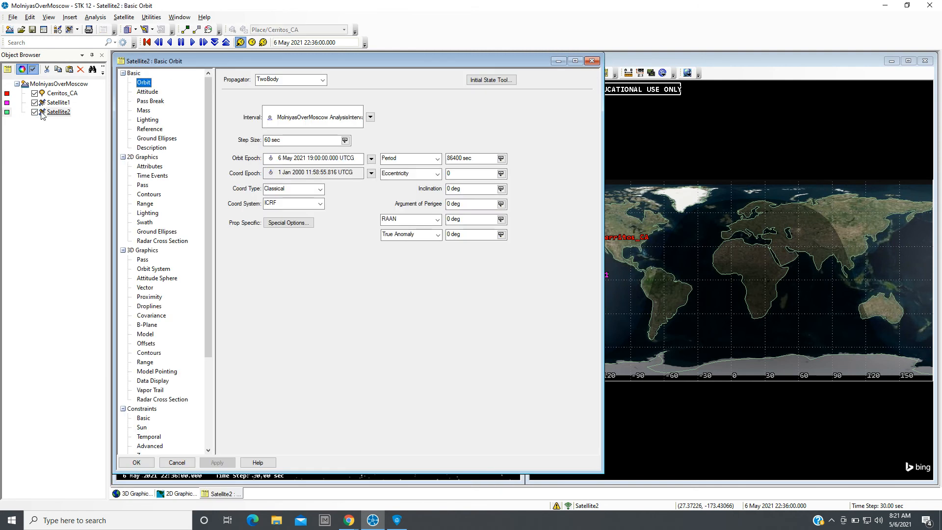
{"action": "left_click", "coordinate": [454, 172]}
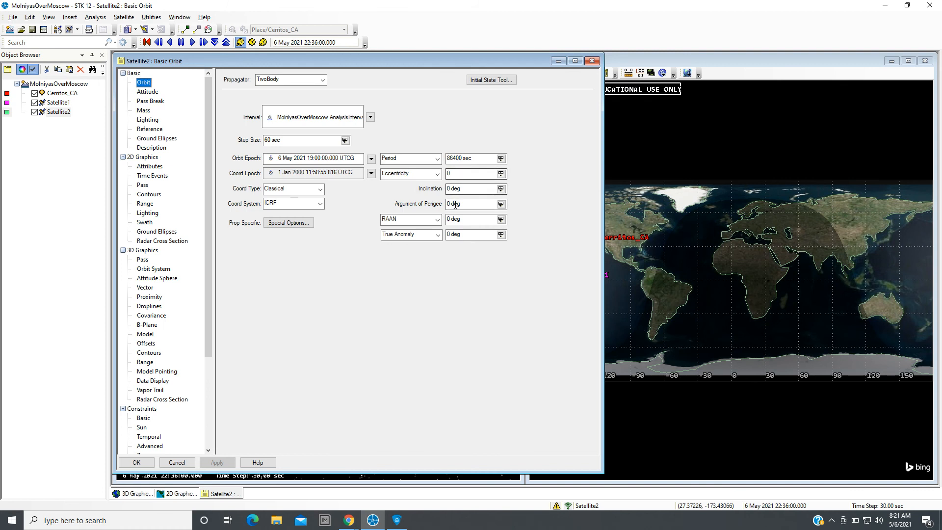
{"action": "left_click", "coordinate": [447, 219]}
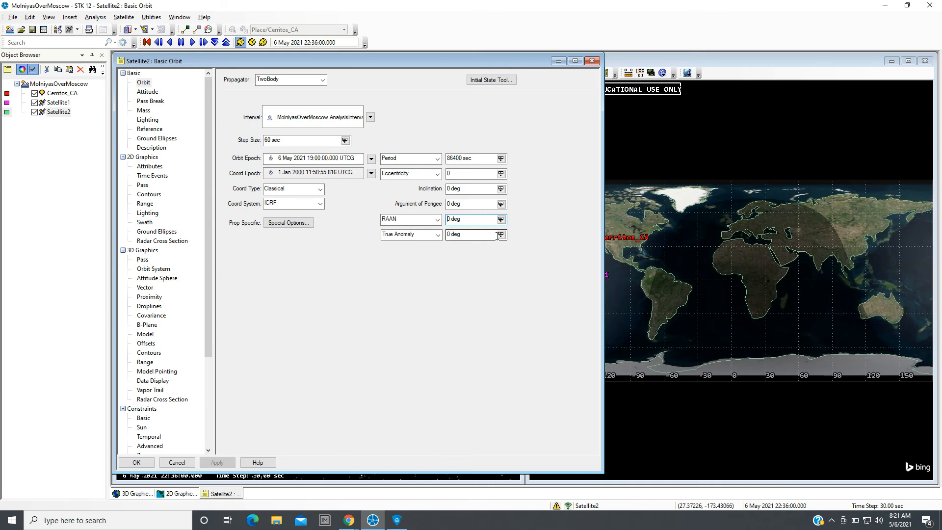
{"action": "type", "text": "5"}
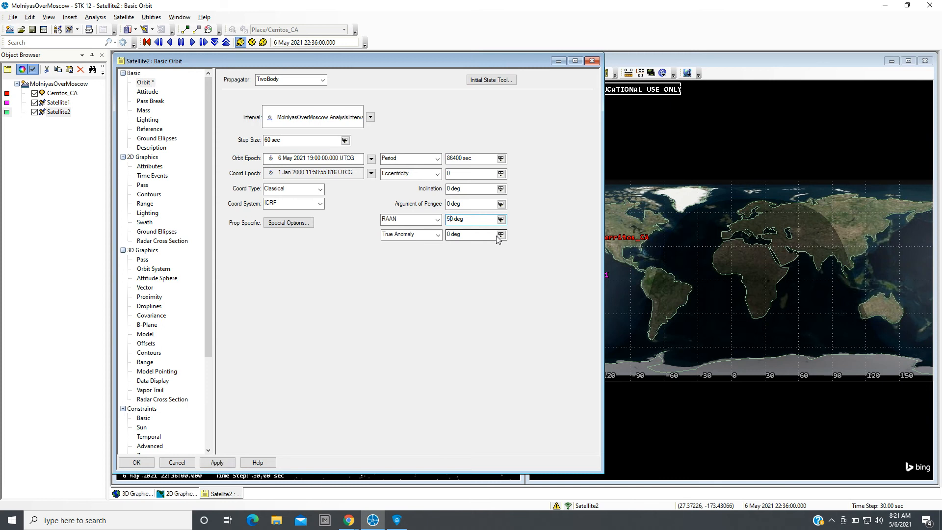
{"action": "left_click", "coordinate": [212, 462]}
{"action": "left_click", "coordinate": [136, 462]}
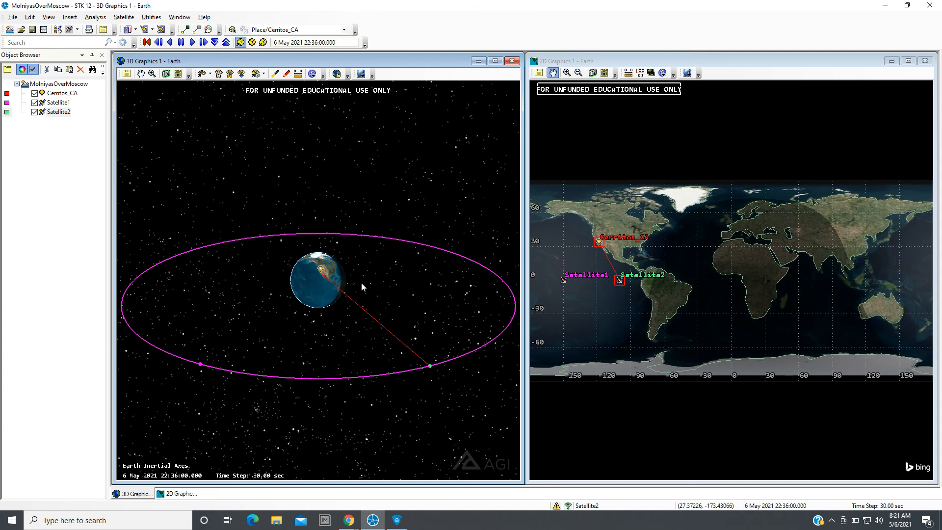
Compute access from Cerritos_CA to Satellite1 alongside Satellite2 and close the Access tool.
{"action": "left_click_drag", "start_coordinate": [288, 324], "coordinate": [376, 348]}
{"action": "left_click", "coordinate": [45, 95]}
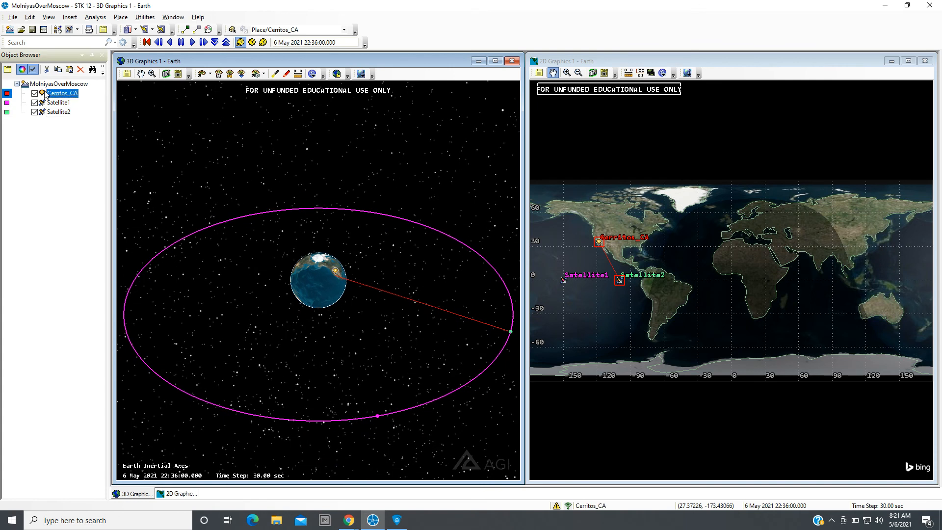
{"action": "left_click", "coordinate": [95, 18]}
{"action": "left_click", "coordinate": [106, 40]}
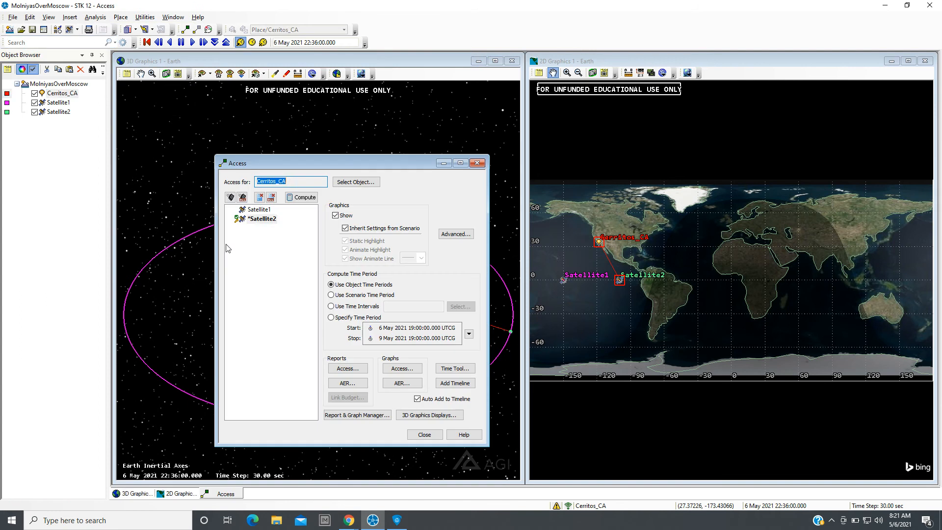
{"action": "left_click", "coordinate": [260, 209]}
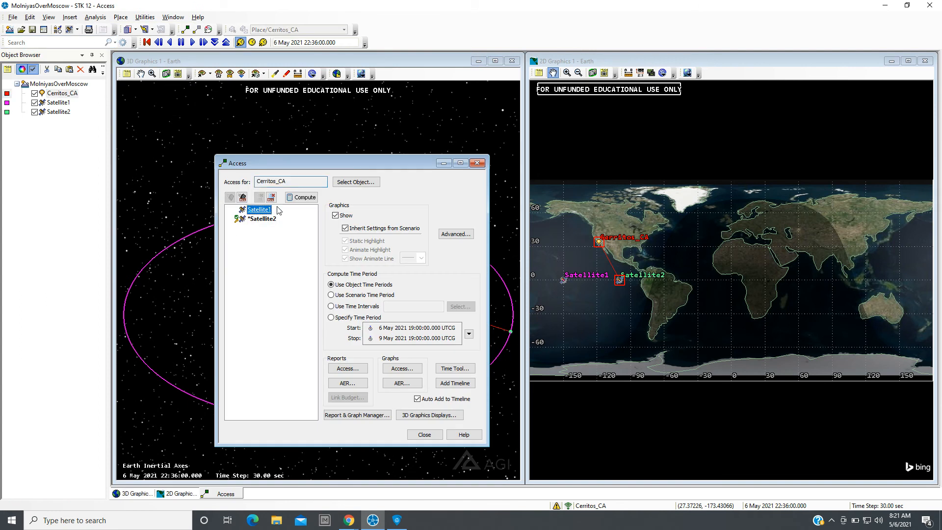
{"action": "left_click", "coordinate": [302, 197]}
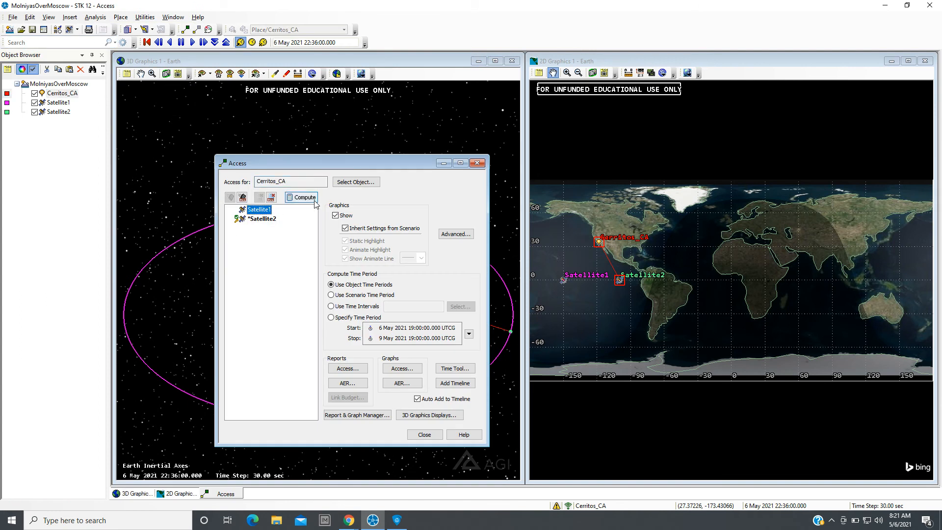
{"action": "left_click", "coordinate": [424, 435]}
Reset the animation to the start, play it forward with a larger time step, and pause it.
{"action": "left_click_drag", "start_coordinate": [371, 314], "coordinate": [317, 371]}
{"action": "scroll", "coordinate": [288, 364], "scroll_direction": "down", "scroll_amount": 2}
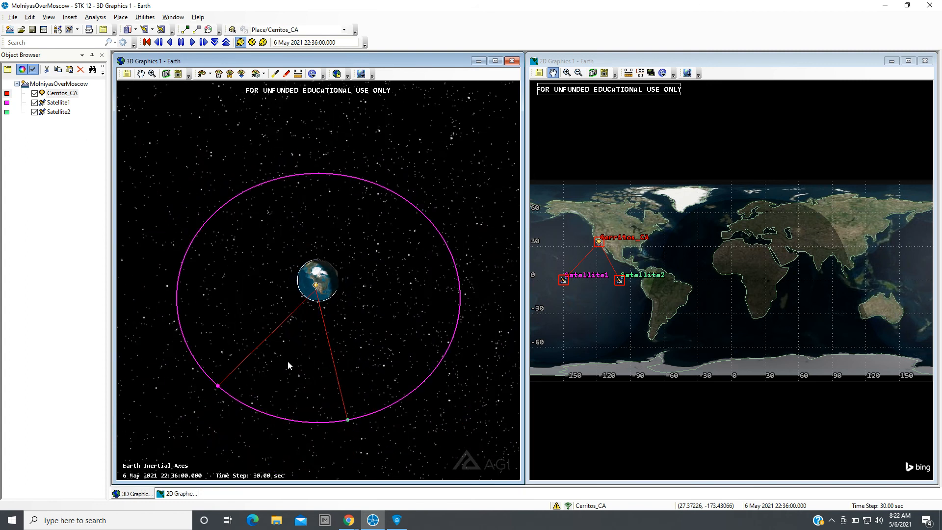
{"action": "left_click", "coordinate": [150, 43]}
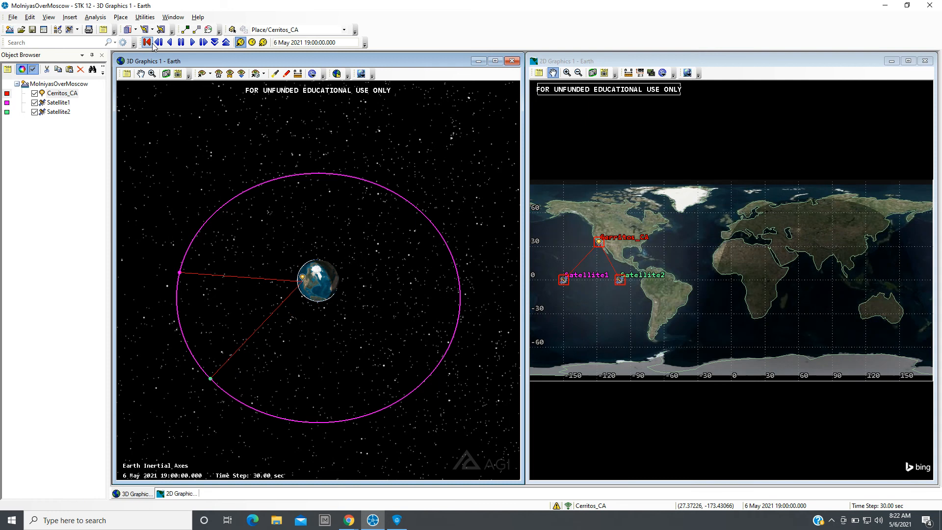
{"action": "left_click", "coordinate": [194, 42]}
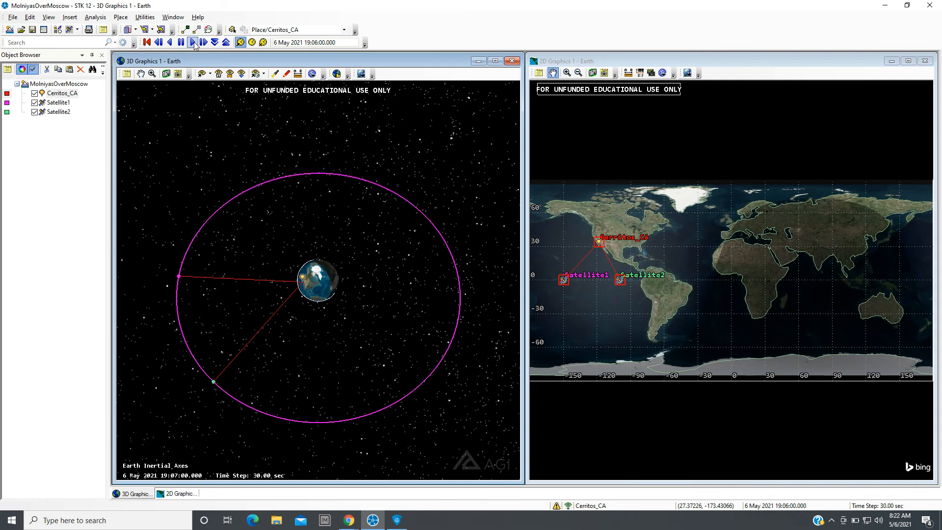
{"action": "left_click", "coordinate": [226, 42]}
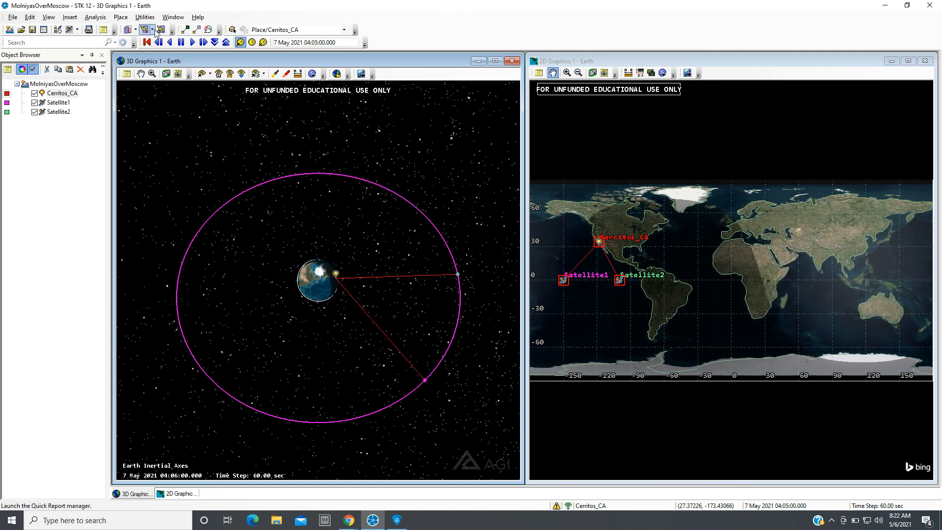
{"action": "left_click", "coordinate": [181, 43]}
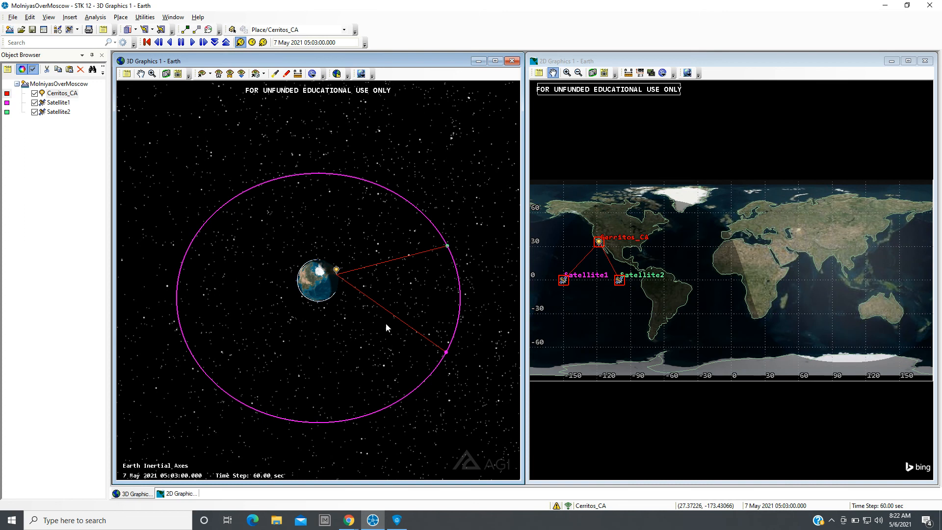
Orbit and zoom around the 3D view and briefly play the animation to examine both satellites' orbits and access lines.
{"action": "scroll", "coordinate": [381, 319], "scroll_direction": "up", "scroll_amount": 5}
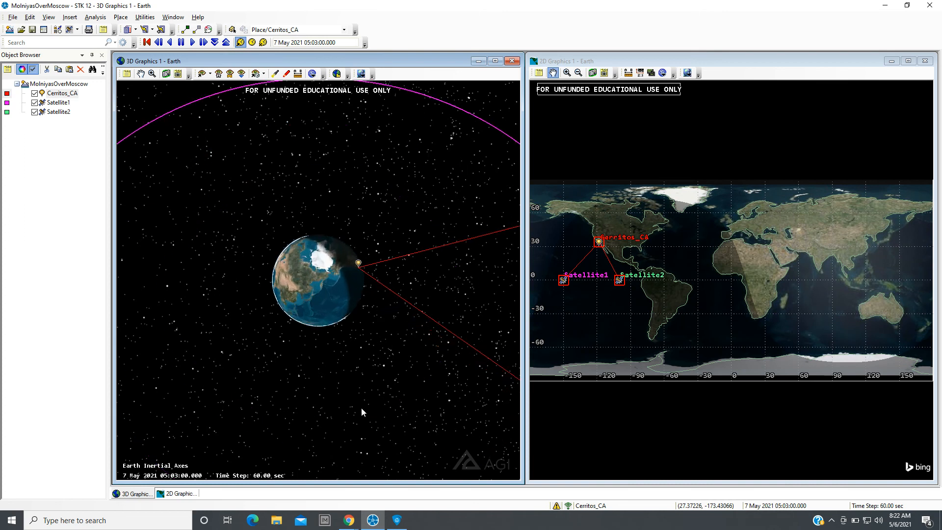
{"action": "left_click_drag", "start_coordinate": [372, 406], "coordinate": [459, 332]}
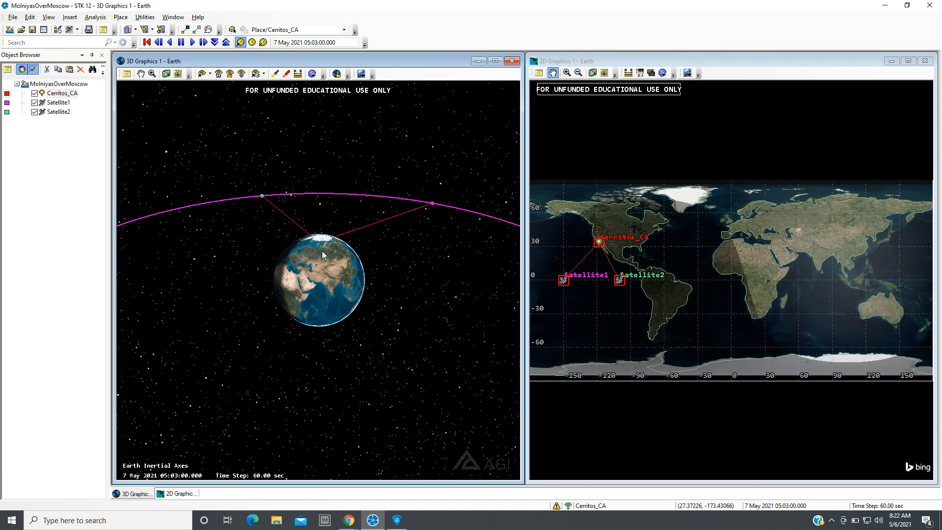
{"action": "mouse_move", "coordinate": [321, 250]}
{"action": "left_mouse_down"}
{"action": "mouse_move", "coordinate": [321, 236]}
{"action": "mouse_move", "coordinate": [324, 247]}
{"action": "left_mouse_up"}
{"action": "scroll", "coordinate": [325, 255], "scroll_direction": "up", "scroll_amount": 1}
{"action": "scroll", "coordinate": [325, 256], "scroll_direction": "up", "scroll_amount": 3}
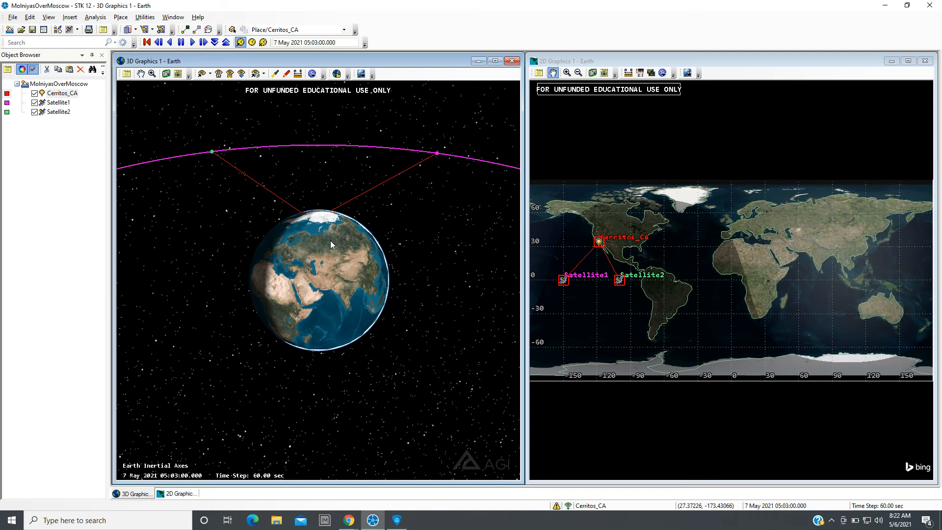
{"action": "scroll", "coordinate": [331, 240], "scroll_direction": "down", "scroll_amount": 5}
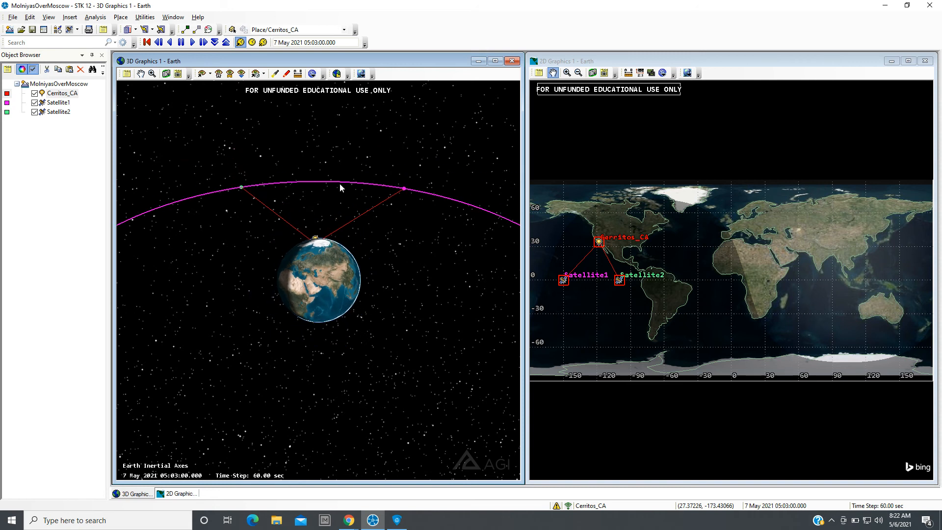
{"action": "scroll", "coordinate": [340, 215], "scroll_direction": "down", "scroll_amount": 5}
{"action": "left_click_drag", "start_coordinate": [335, 255], "coordinate": [343, 306]}
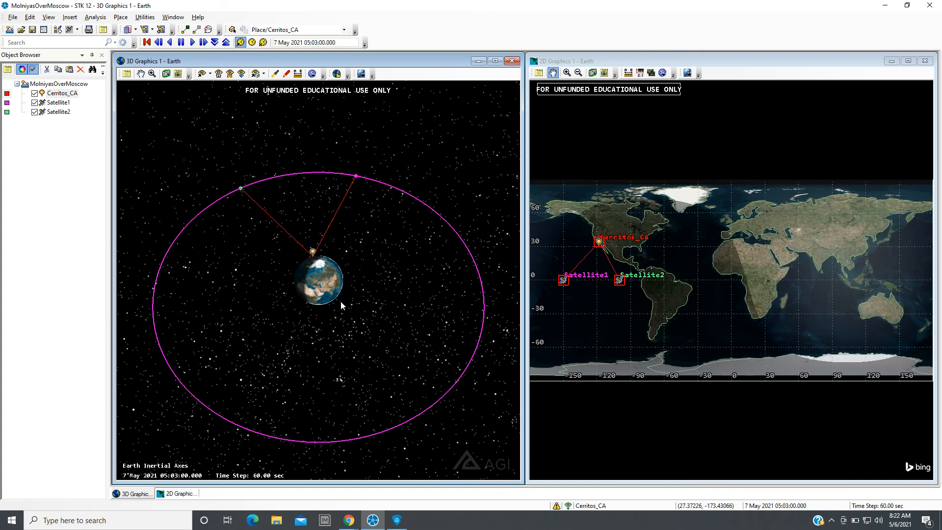
{"action": "left_click_drag", "start_coordinate": [339, 299], "coordinate": [339, 355]}
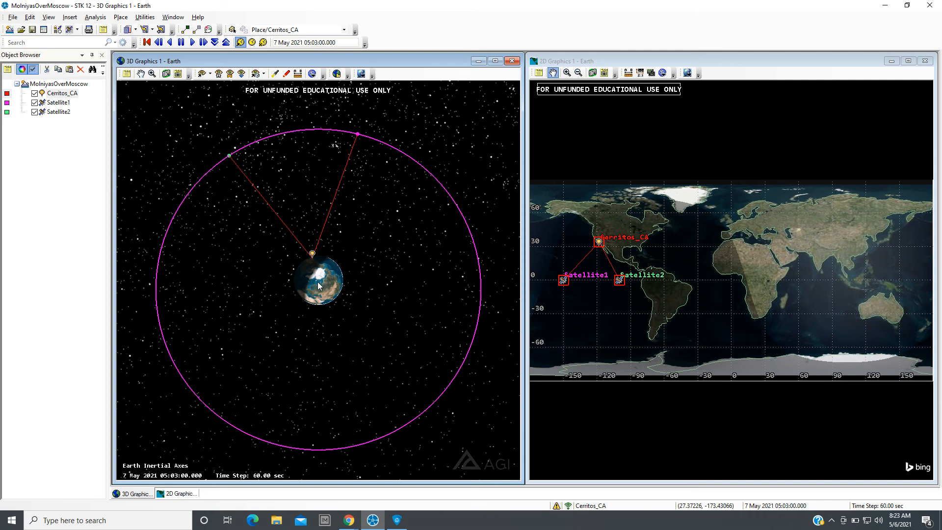
{"action": "scroll", "coordinate": [310, 289], "scroll_direction": "down", "scroll_amount": 1}
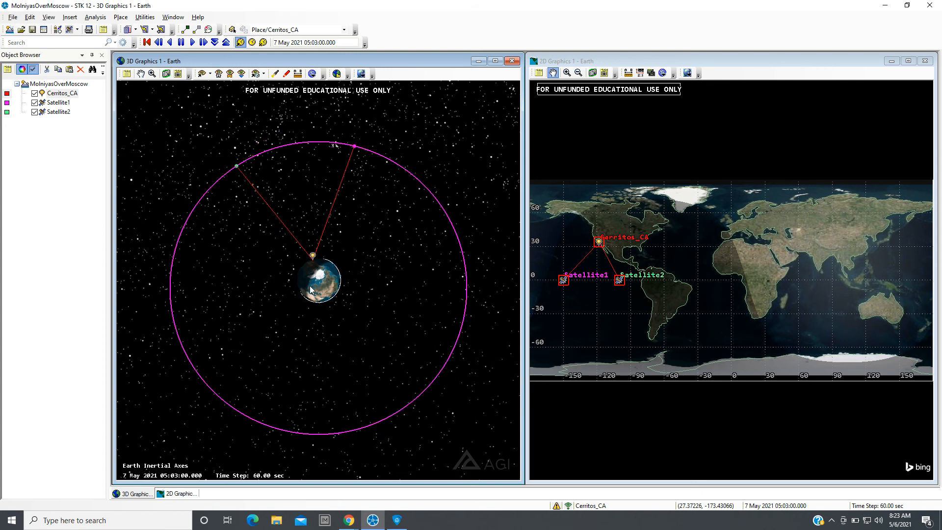
{"action": "left_click_drag", "start_coordinate": [323, 297], "coordinate": [315, 308]}
{"action": "scroll", "coordinate": [313, 290], "scroll_direction": "up", "scroll_amount": 3}
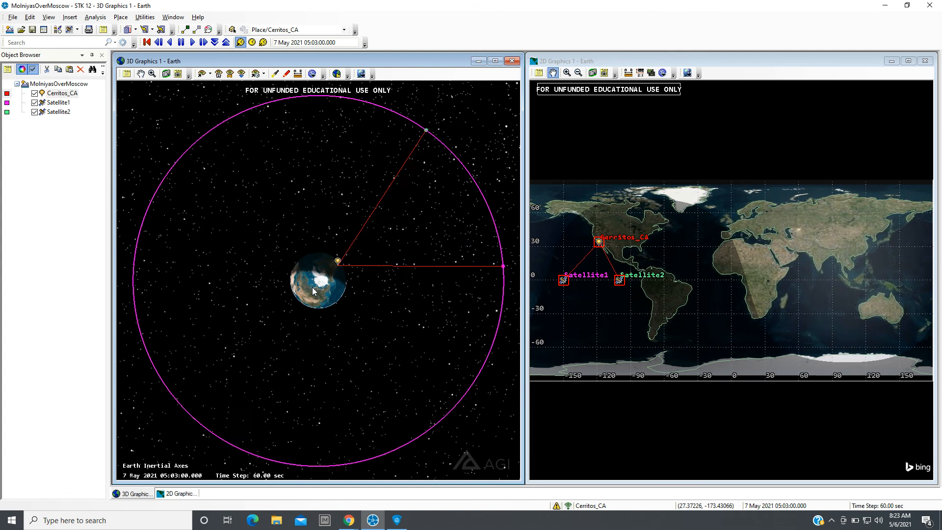
{"action": "scroll", "coordinate": [313, 291], "scroll_direction": "down", "scroll_amount": 2}
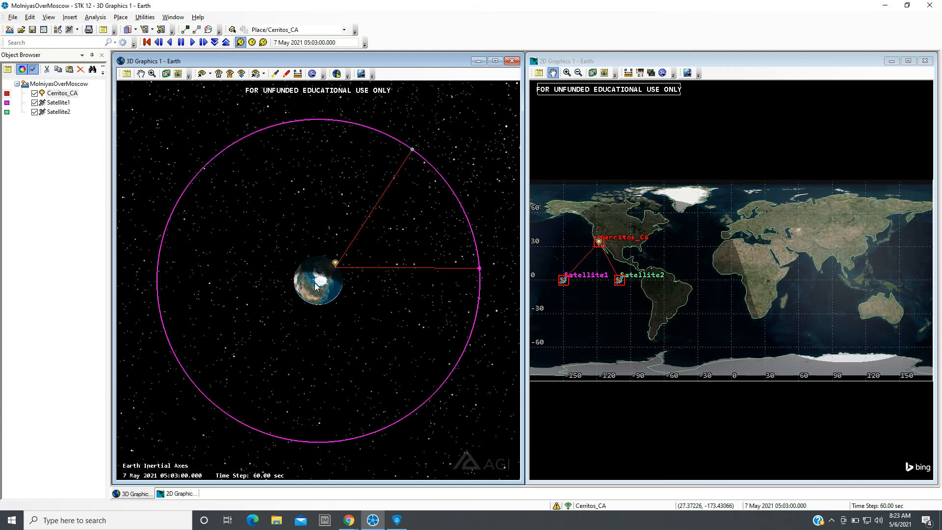
{"action": "left_click_drag", "start_coordinate": [323, 295], "coordinate": [329, 258]}
{"action": "scroll", "coordinate": [319, 289], "scroll_direction": "up", "scroll_amount": 5}
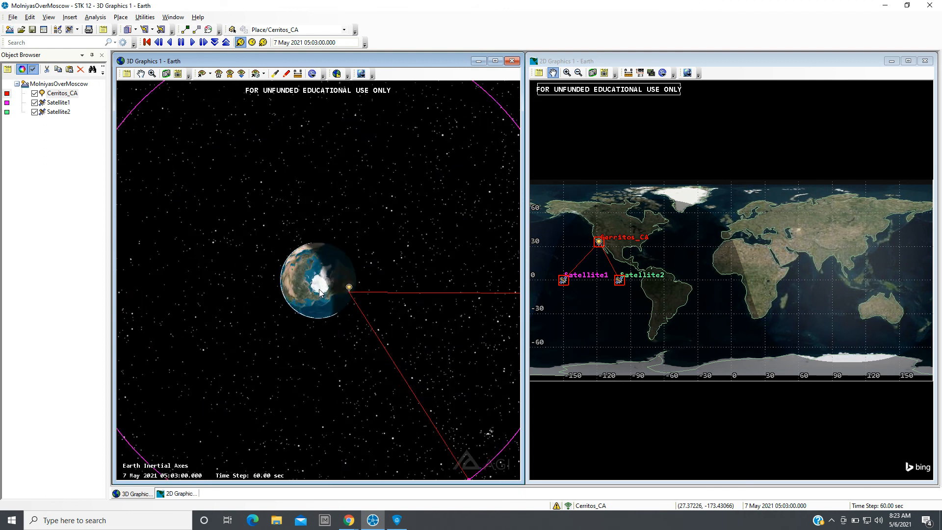
{"action": "scroll", "coordinate": [320, 294], "scroll_direction": "up", "scroll_amount": 2}
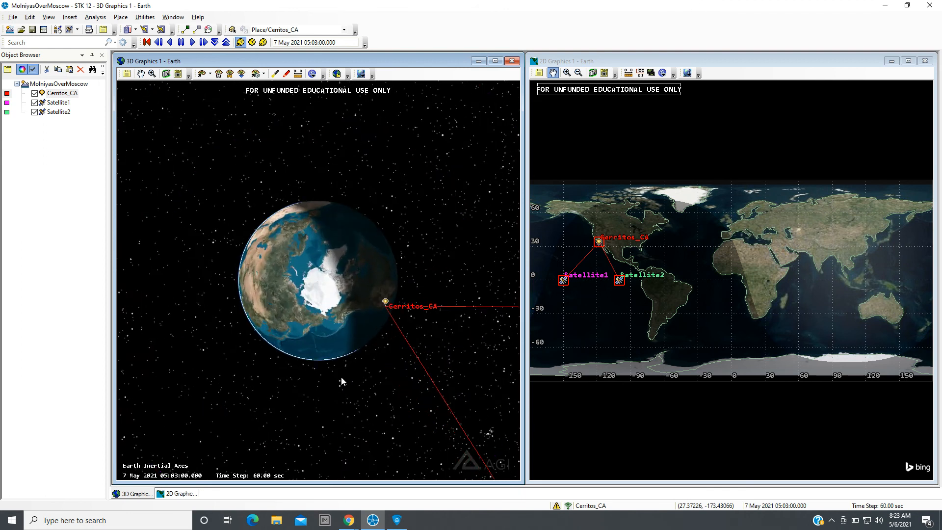
{"action": "left_click_drag", "start_coordinate": [340, 377], "coordinate": [379, 344]}
{"action": "left_click_drag", "start_coordinate": [314, 364], "coordinate": [313, 361]}
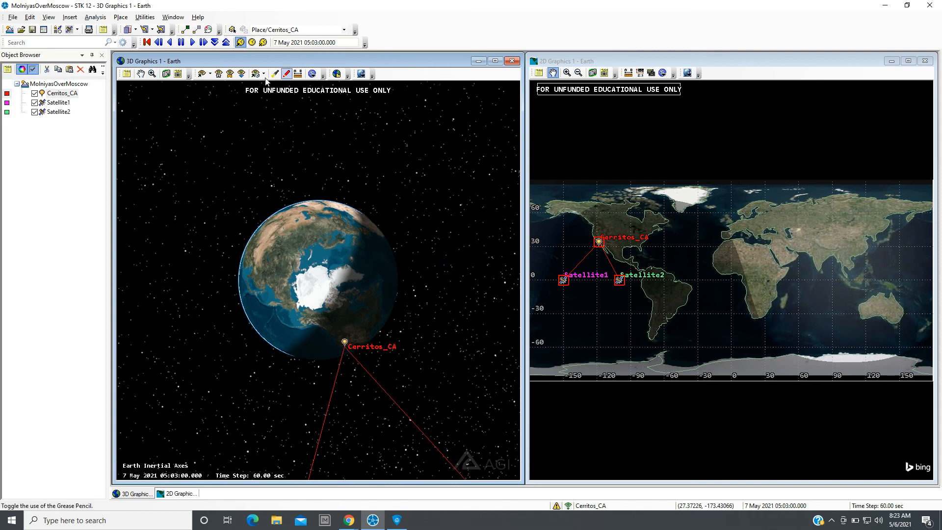
{"action": "scroll", "coordinate": [307, 237], "scroll_direction": "down", "scroll_amount": 5}
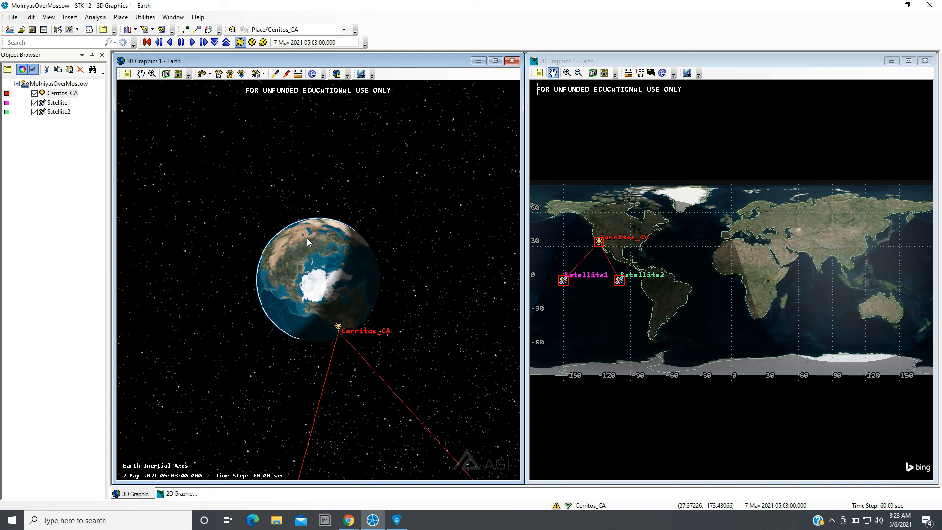
{"action": "left_click_drag", "start_coordinate": [315, 328], "coordinate": [321, 309]}
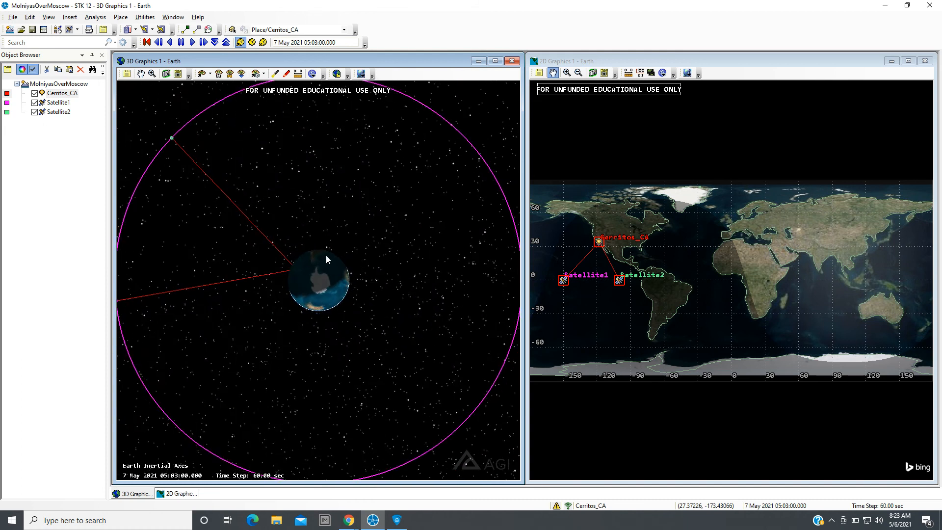
{"action": "mouse_move", "coordinate": [326, 255]}
{"action": "left_mouse_down"}
{"action": "mouse_move", "coordinate": [314, 223]}
{"action": "mouse_move", "coordinate": [319, 381]}
{"action": "mouse_move", "coordinate": [317, 321]}
{"action": "left_mouse_up"}
{"action": "scroll", "coordinate": [319, 304], "scroll_direction": "down", "scroll_amount": 5}
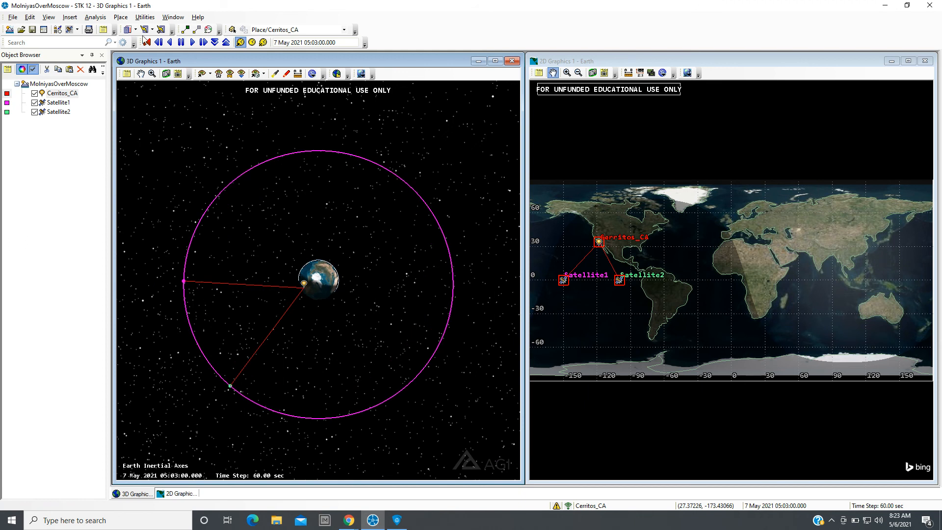
{"action": "left_click", "coordinate": [193, 42]}
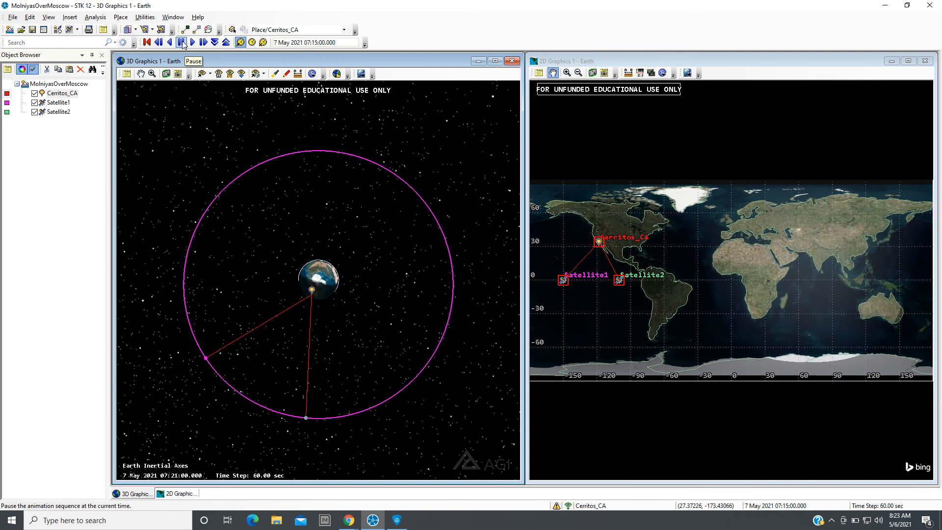
{"action": "left_click", "coordinate": [182, 42]}
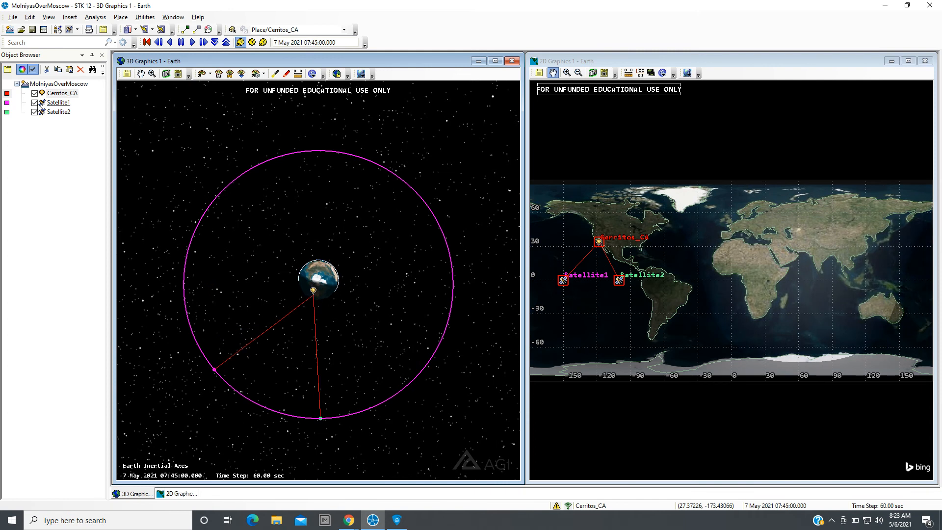
Set Satellite2's RAAN to 120 deg, apply it, then replay the animation from the start.
{"action": "double_click", "coordinate": [42, 113]}
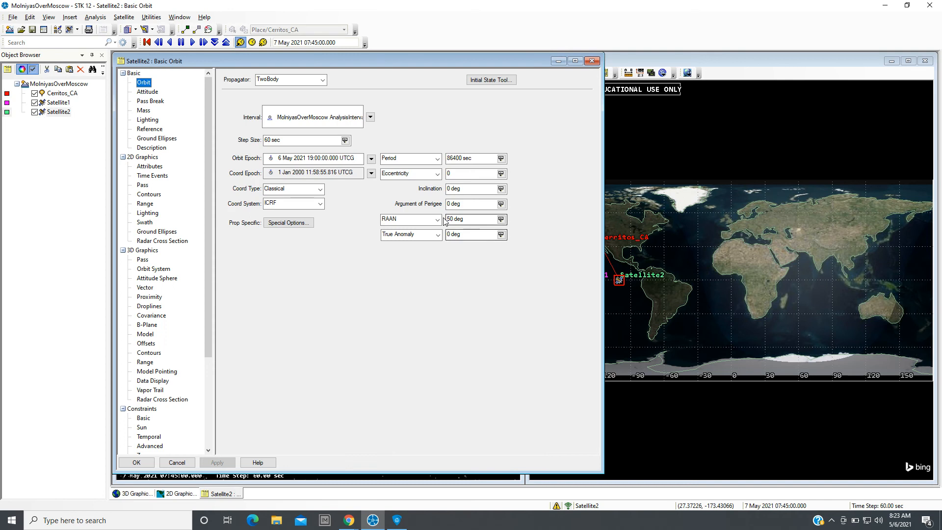
{"action": "double_click", "coordinate": [451, 220]}
{"action": "type", "text": "120"}
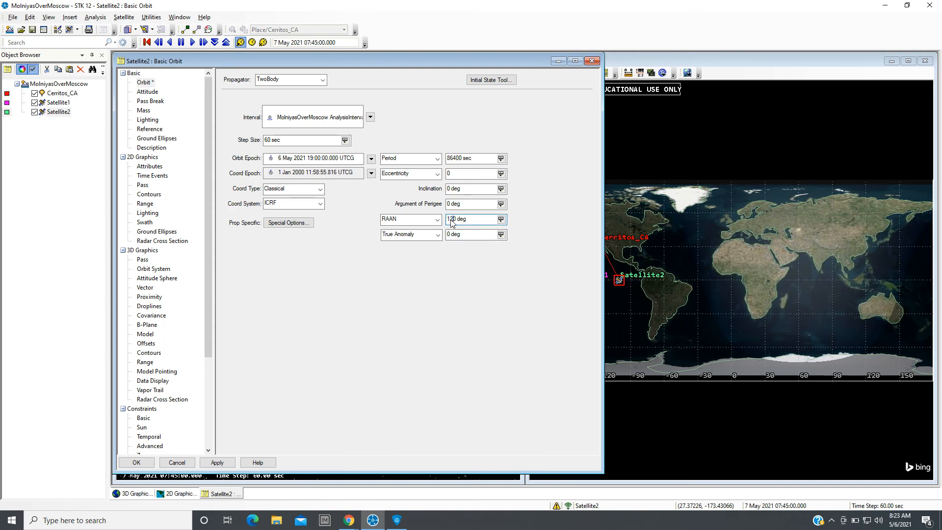
{"action": "left_click", "coordinate": [215, 462]}
{"action": "left_click", "coordinate": [137, 463]}
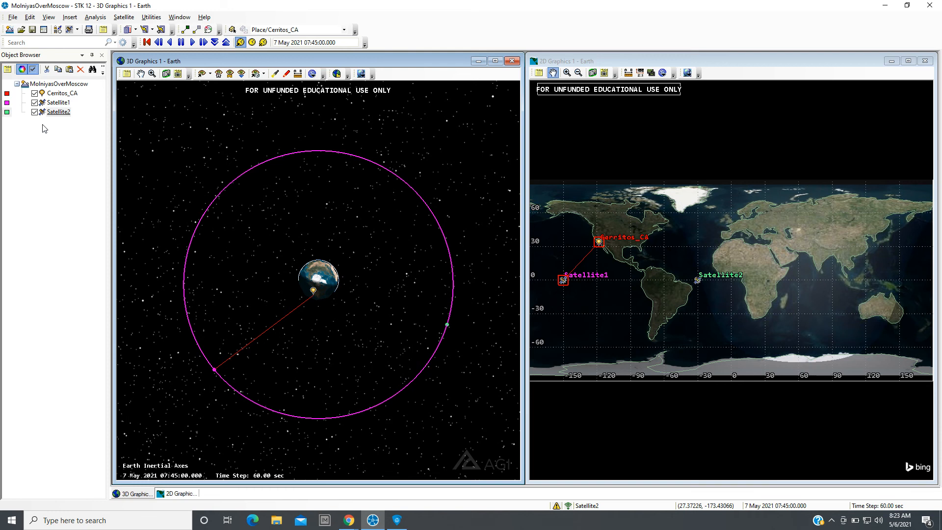
{"action": "left_click", "coordinate": [146, 42]}
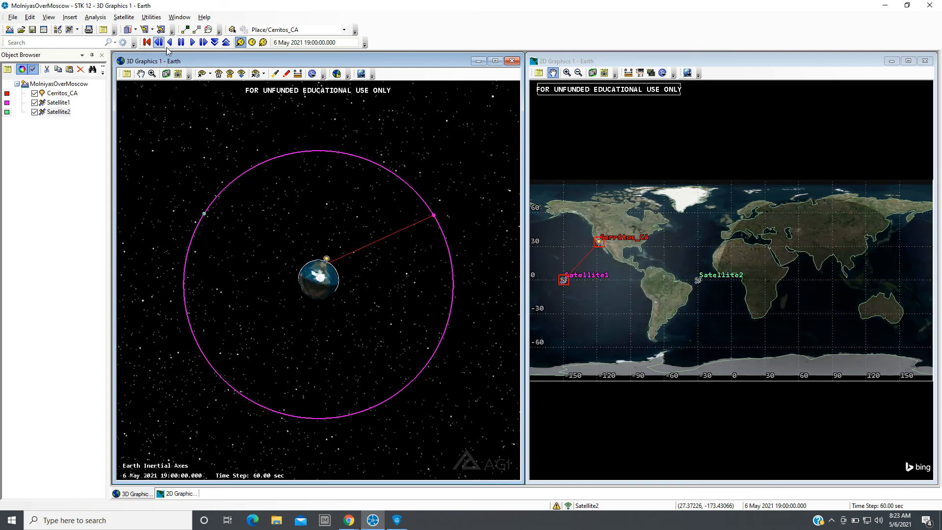
{"action": "left_click", "coordinate": [193, 42]}
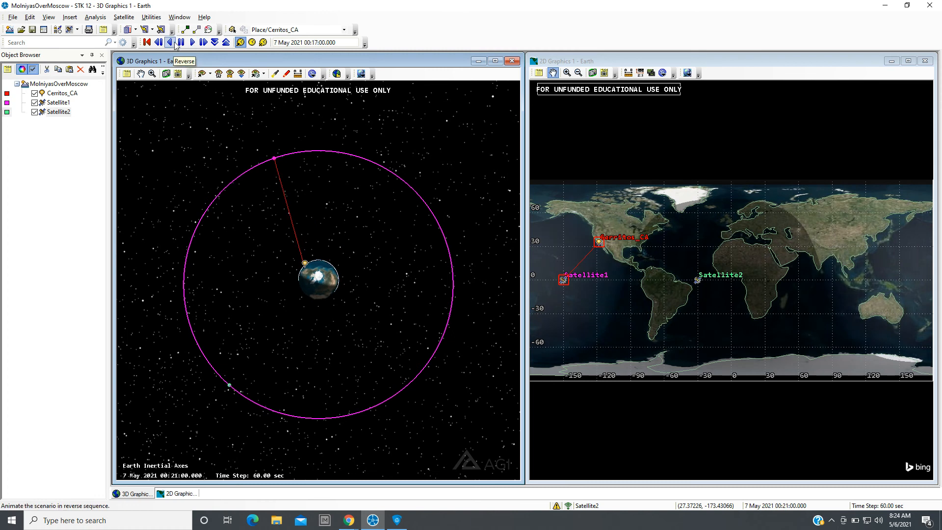
Pause the animation and orbit the 3D view to examine the orbits and access lines.
{"action": "left_click", "coordinate": [181, 42]}
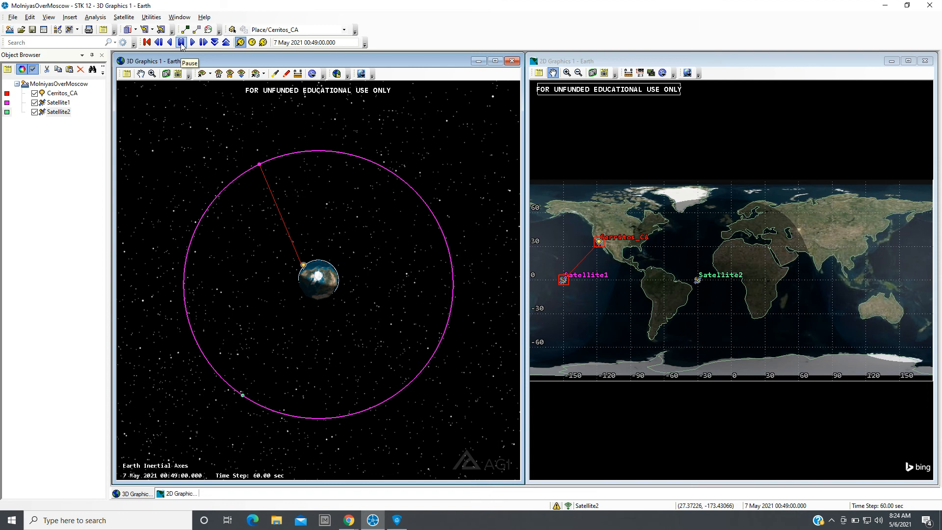
{"action": "left_click_drag", "start_coordinate": [346, 327], "coordinate": [173, 336]}
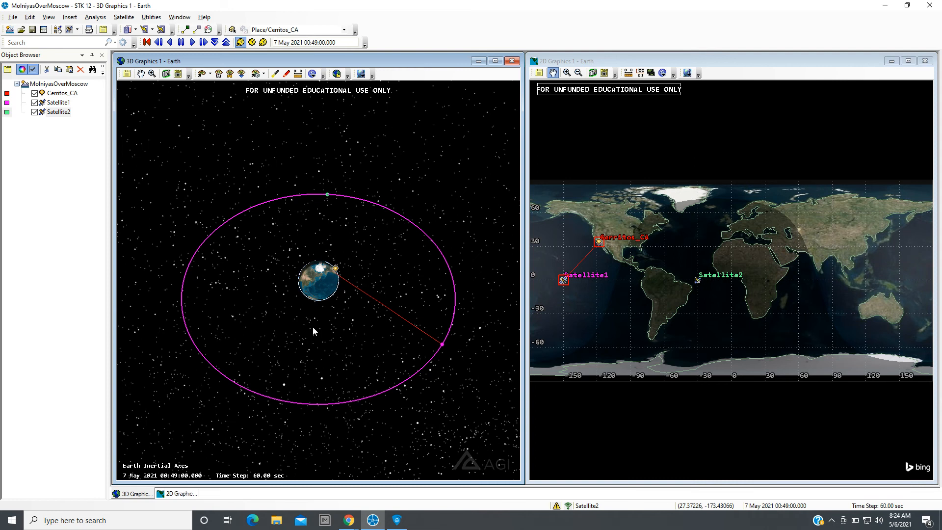
{"action": "left_click_drag", "start_coordinate": [313, 327], "coordinate": [313, 331]}
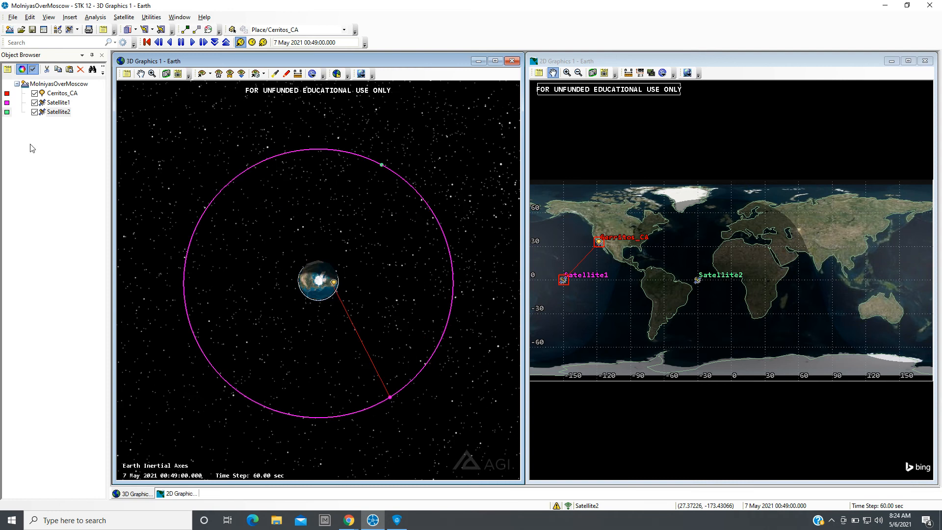
Set Satellite2's RAAN to 100 deg, apply the change and close its properties.
{"action": "double_click", "coordinate": [42, 112]}
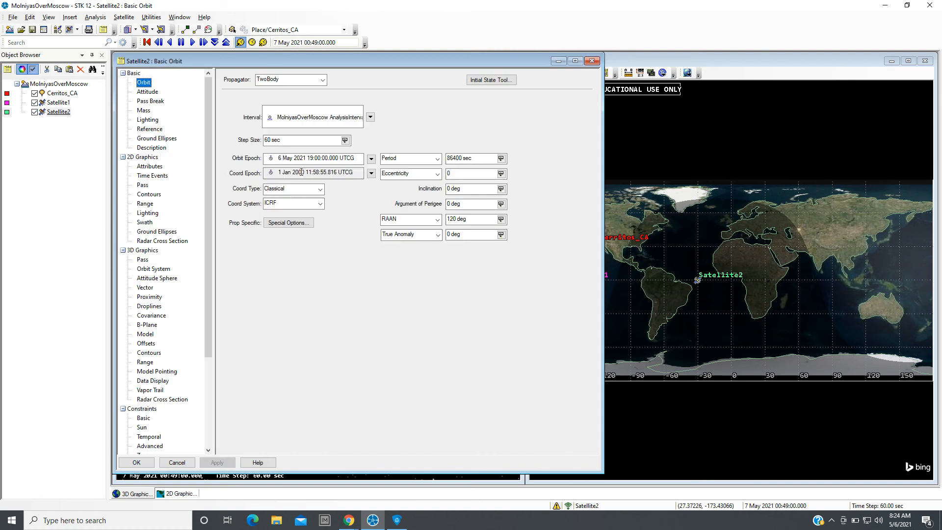
{"action": "left_click", "coordinate": [458, 218]}
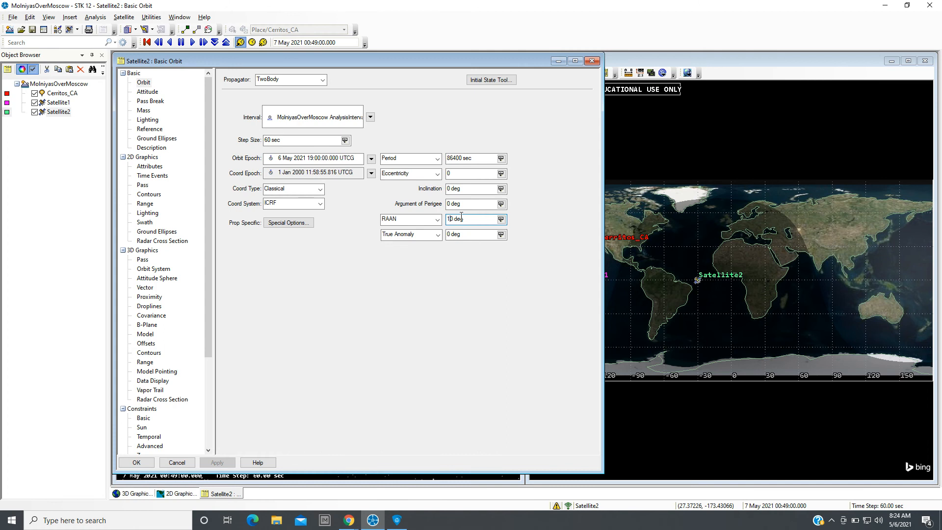
{"action": "key", "text": "BackSpace"}
{"action": "type", "text": "0"}
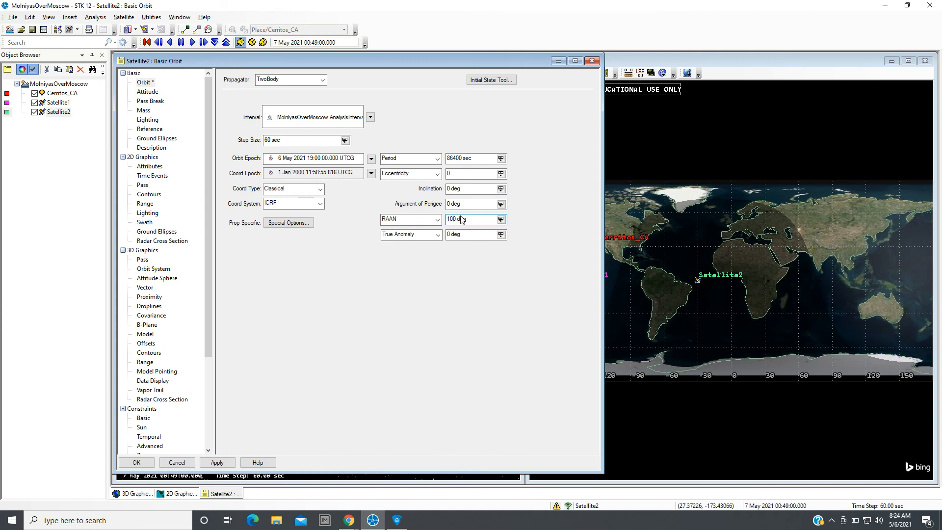
{"action": "left_click", "coordinate": [224, 465]}
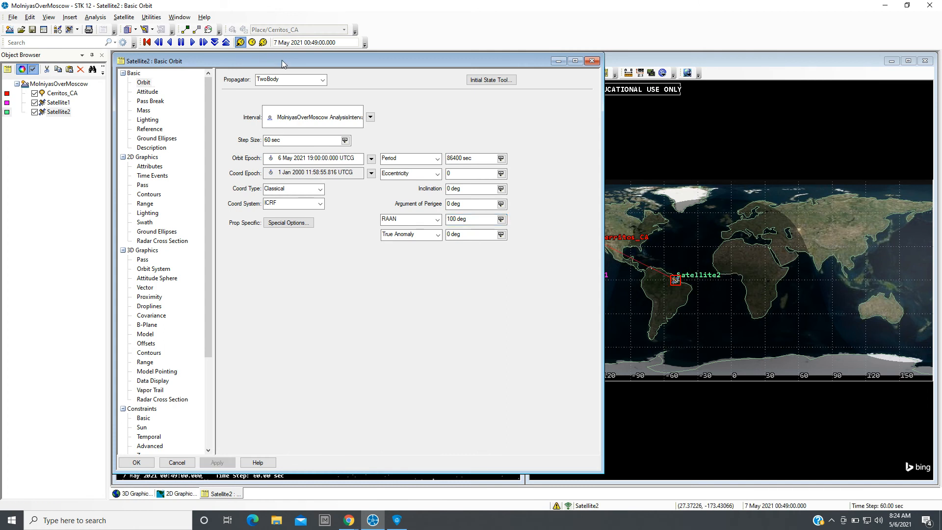
{"action": "left_click_drag", "start_coordinate": [284, 59], "coordinate": [573, 74]}
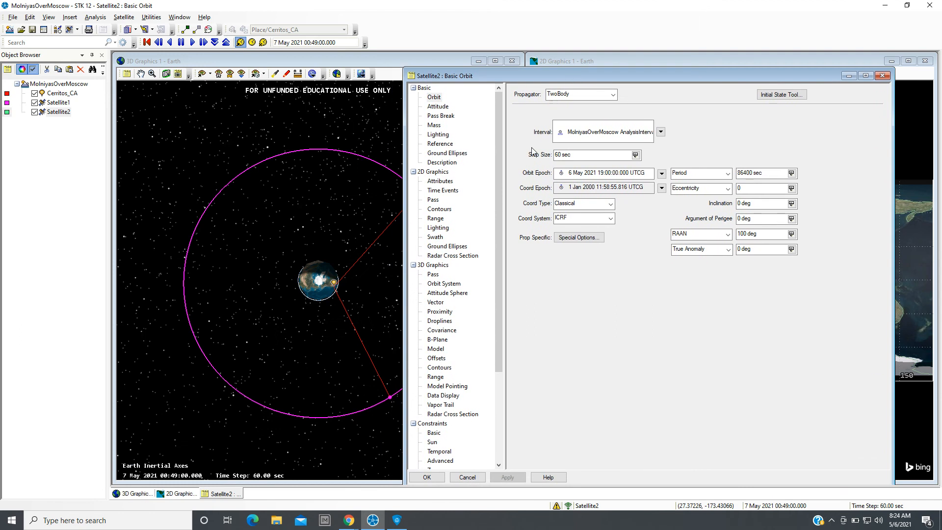
{"action": "left_click", "coordinate": [433, 475]}
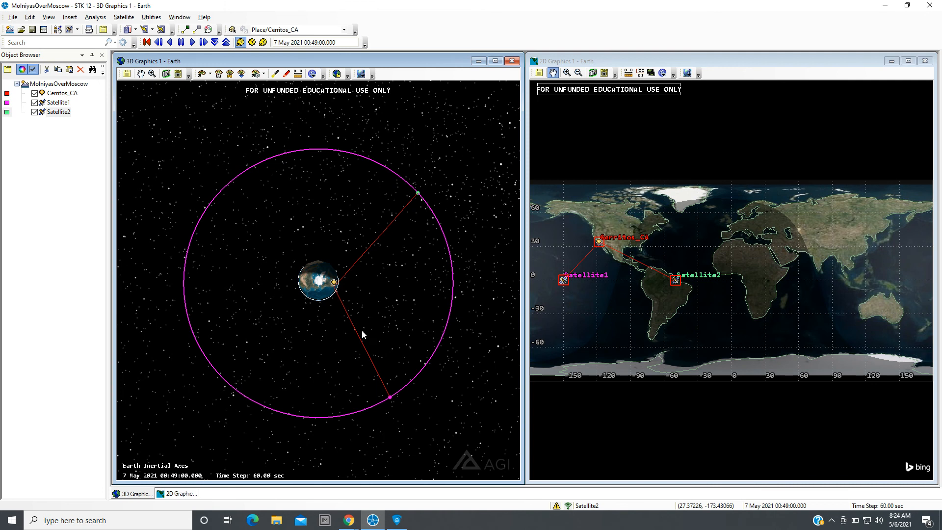
Compute access from Satellite1 to Satellite2 and close the Access tool.
{"action": "left_click_drag", "start_coordinate": [284, 360], "coordinate": [316, 340]}
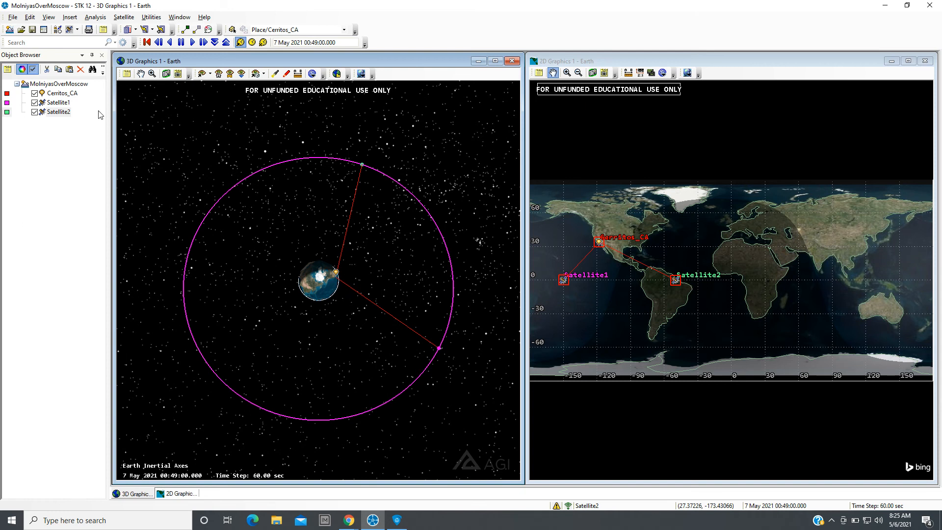
{"action": "left_click", "coordinate": [58, 103]}
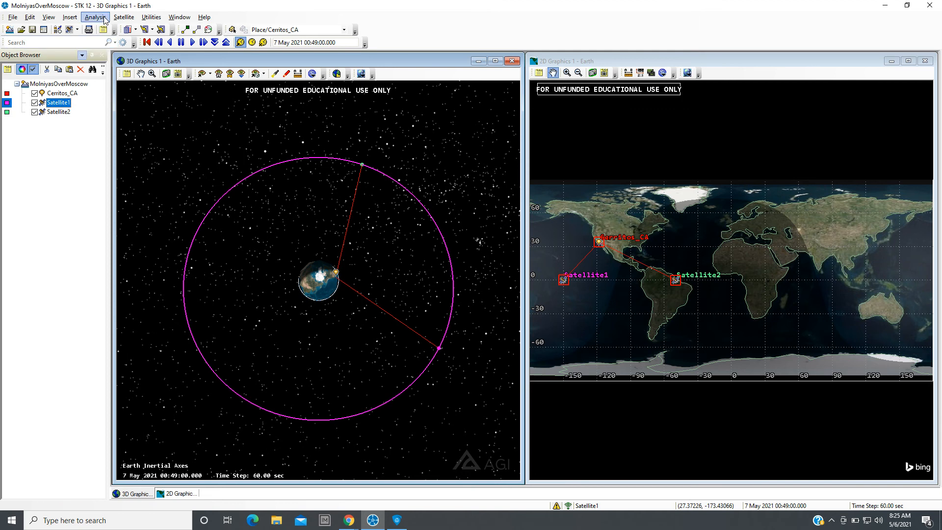
{"action": "left_click", "coordinate": [95, 16]}
{"action": "left_click", "coordinate": [106, 41]}
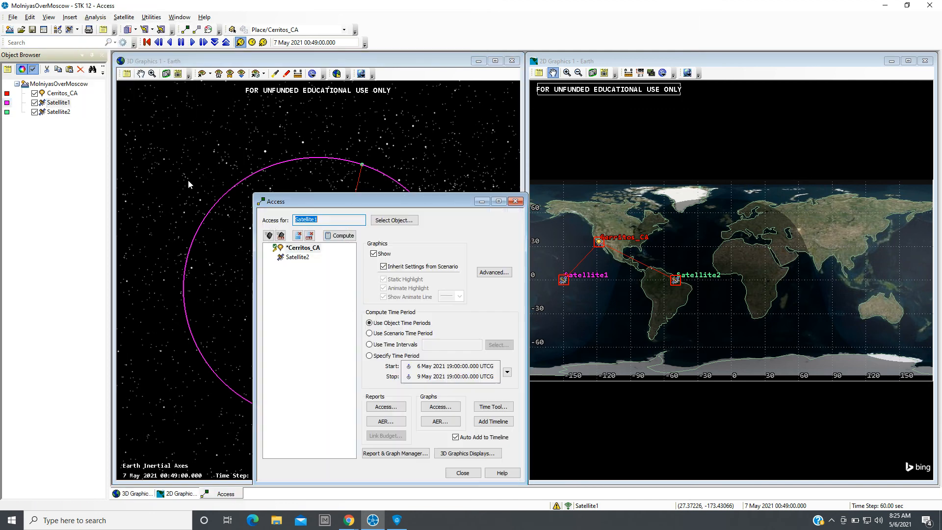
{"action": "left_click", "coordinate": [293, 259]}
{"action": "left_click", "coordinate": [340, 236]}
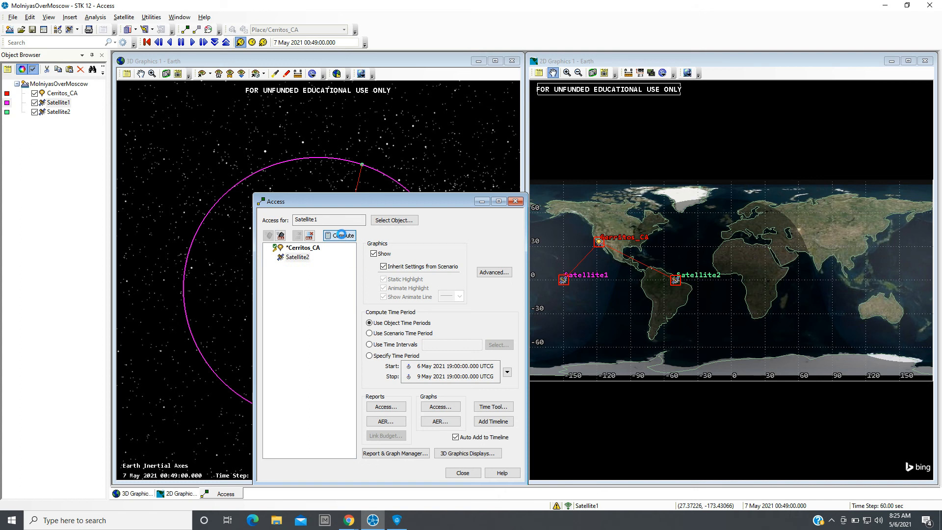
{"action": "left_click", "coordinate": [463, 473]}
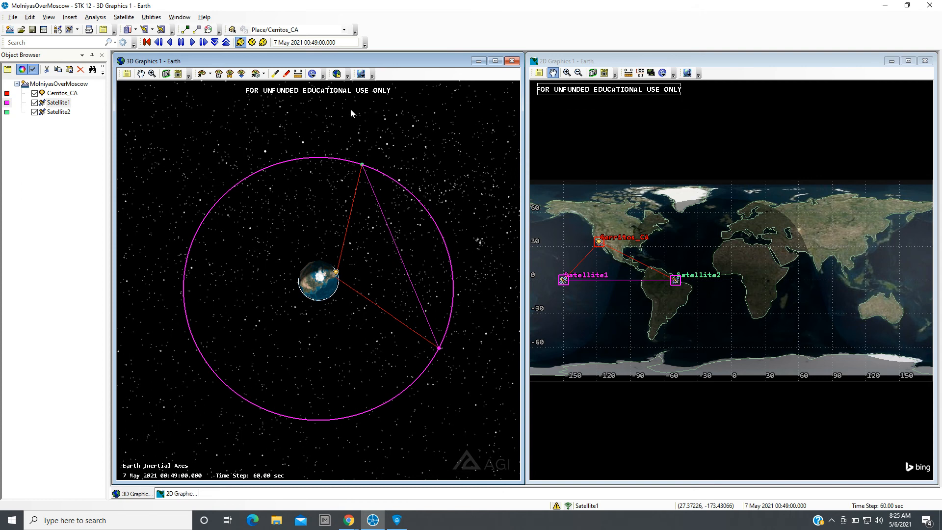
Reset the animation to the start, play it forward, increase the time step, and pause it.
{"action": "scroll", "coordinate": [290, 325], "scroll_direction": "up", "scroll_amount": 2}
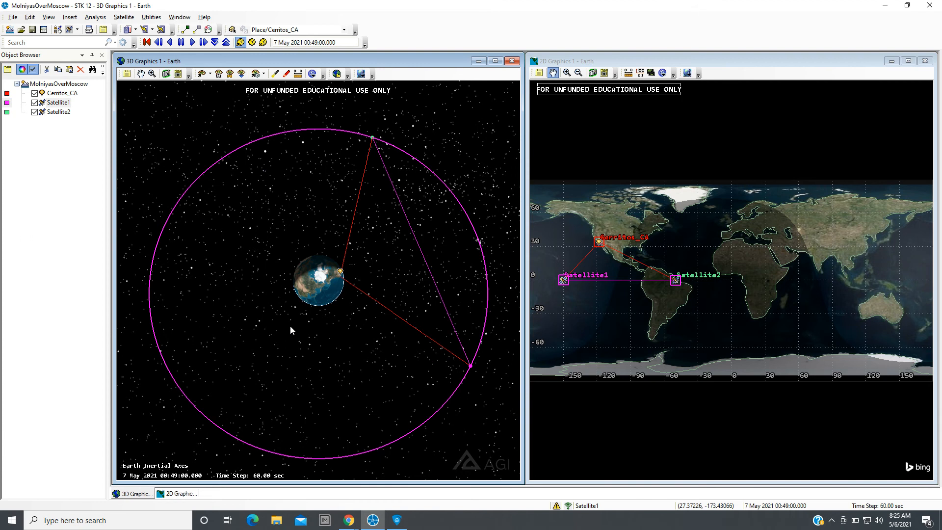
{"action": "left_click", "coordinate": [147, 43]}
{"action": "left_click", "coordinate": [192, 42]}
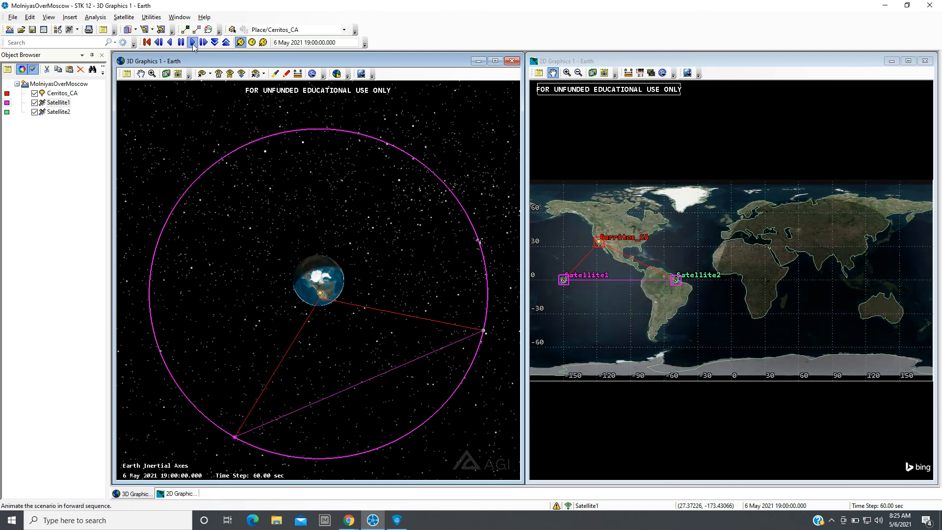
{"action": "left_click", "coordinate": [226, 42]}
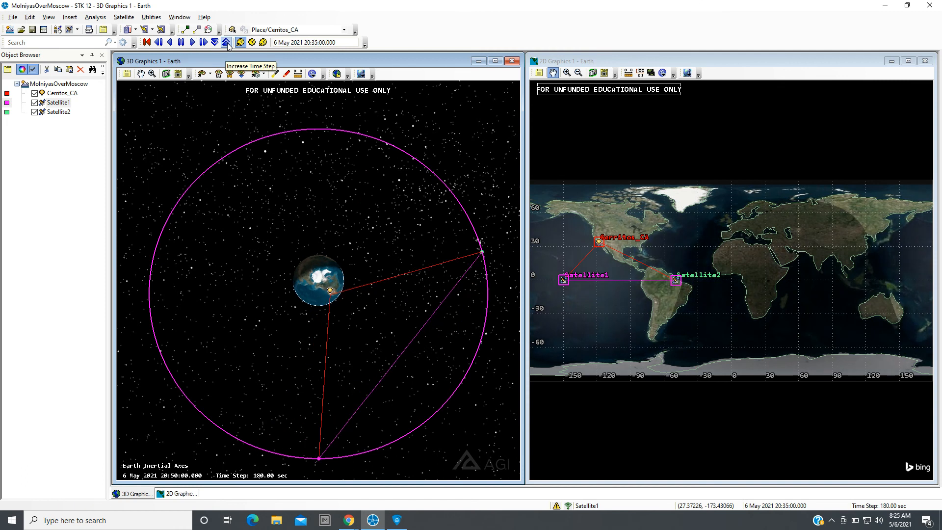
{"action": "left_click", "coordinate": [181, 43]}
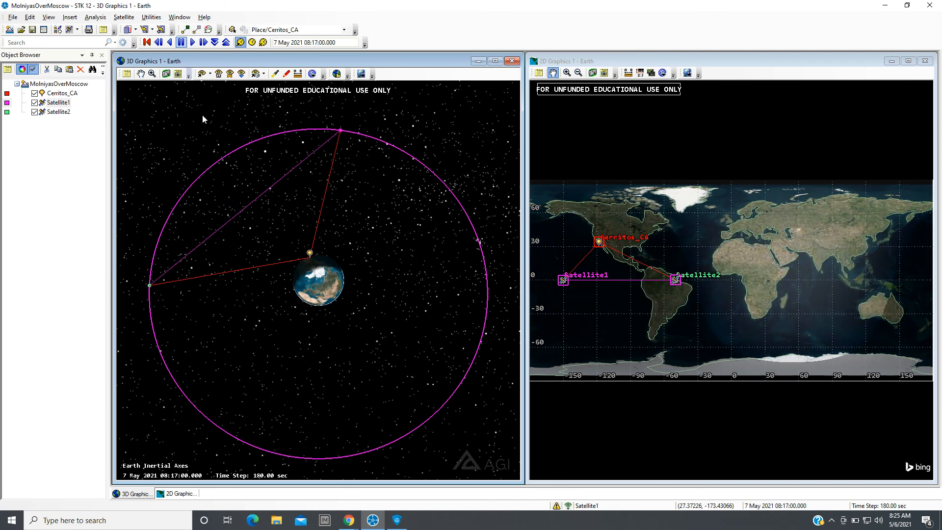
Orbit and zoom the 3D view toward Earth, then play the animation forward briefly and pause it.
{"action": "left_click_drag", "start_coordinate": [363, 391], "coordinate": [319, 244]}
{"action": "scroll", "coordinate": [315, 317], "scroll_direction": "up", "scroll_amount": 8}
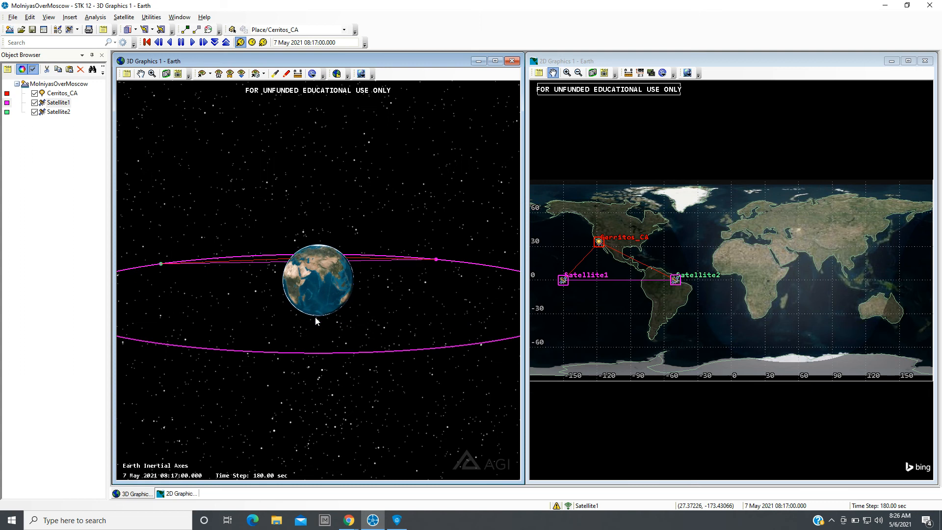
{"action": "scroll", "coordinate": [315, 322], "scroll_direction": "up", "scroll_amount": 3}
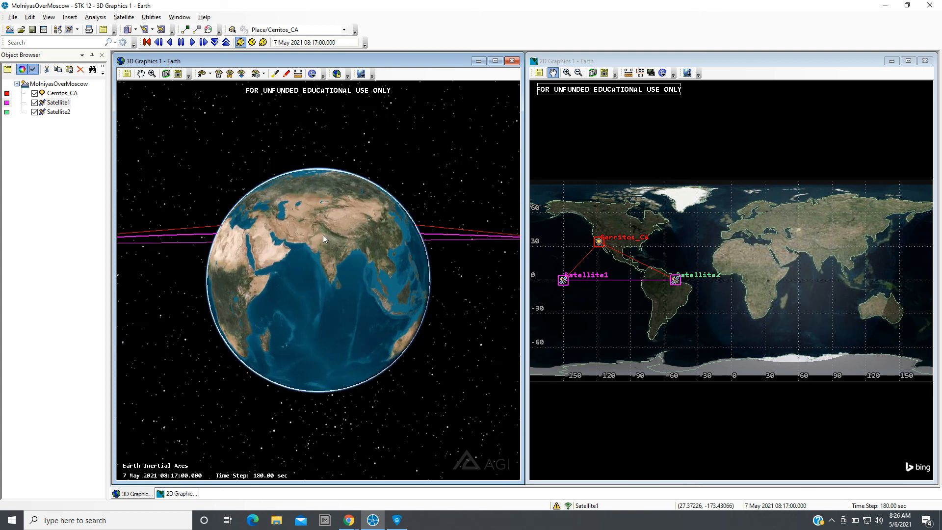
{"action": "scroll", "coordinate": [325, 241], "scroll_direction": "up", "scroll_amount": 2}
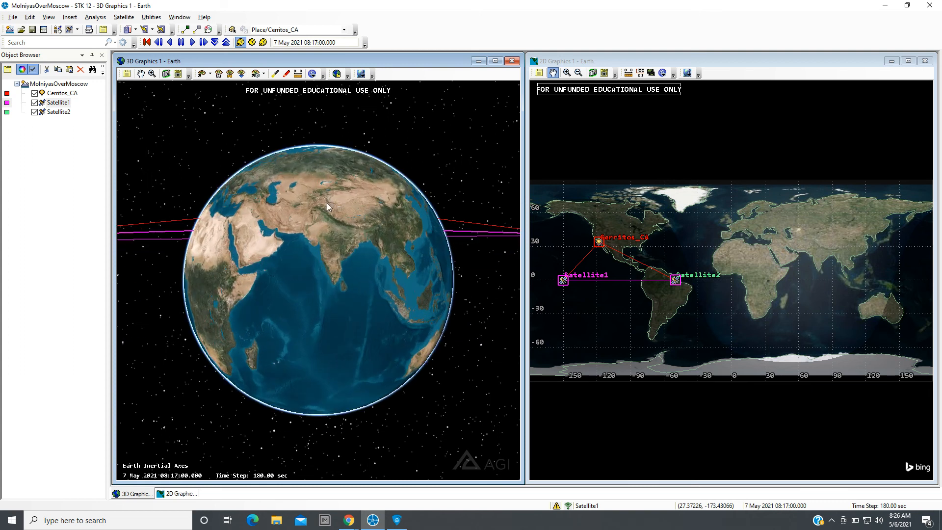
{"action": "left_click_drag", "start_coordinate": [324, 207], "coordinate": [213, 218]}
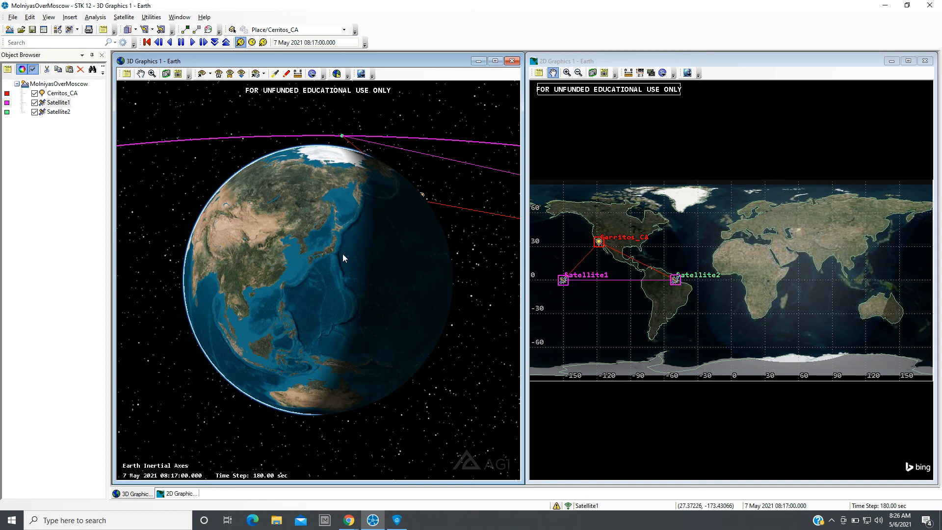
{"action": "left_click_drag", "start_coordinate": [343, 255], "coordinate": [341, 247]}
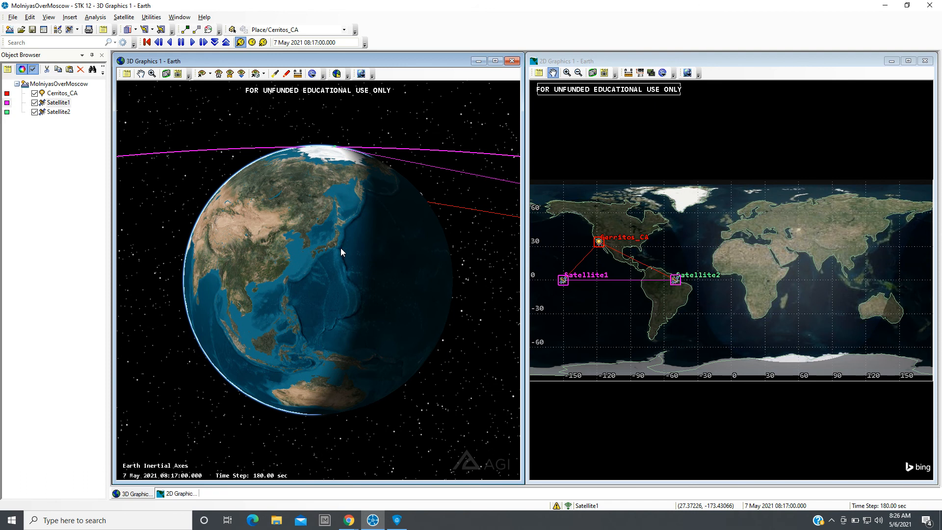
{"action": "left_click", "coordinate": [193, 43]}
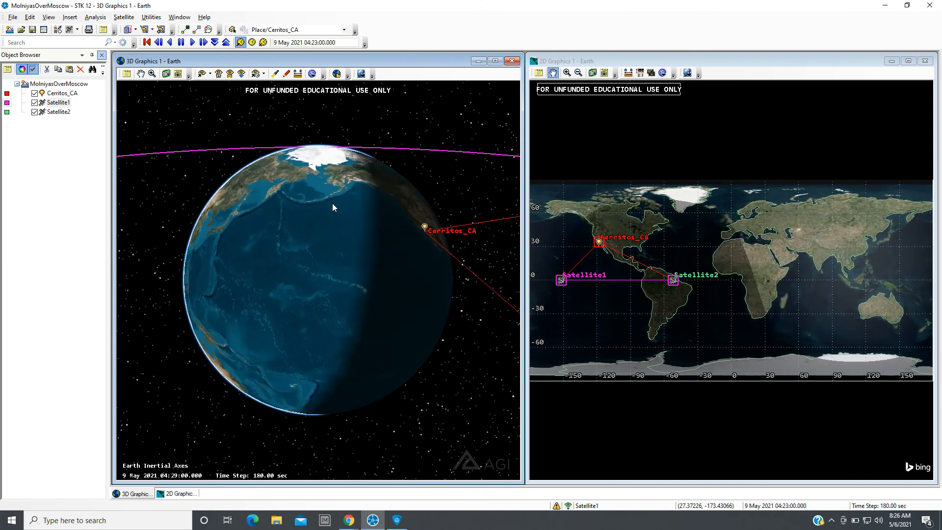
{"action": "left_click", "coordinate": [181, 44]}
Zoom and orbit the 3D view, then reset the animation to the start time.
{"action": "scroll", "coordinate": [333, 332], "scroll_direction": "down", "scroll_amount": 10}
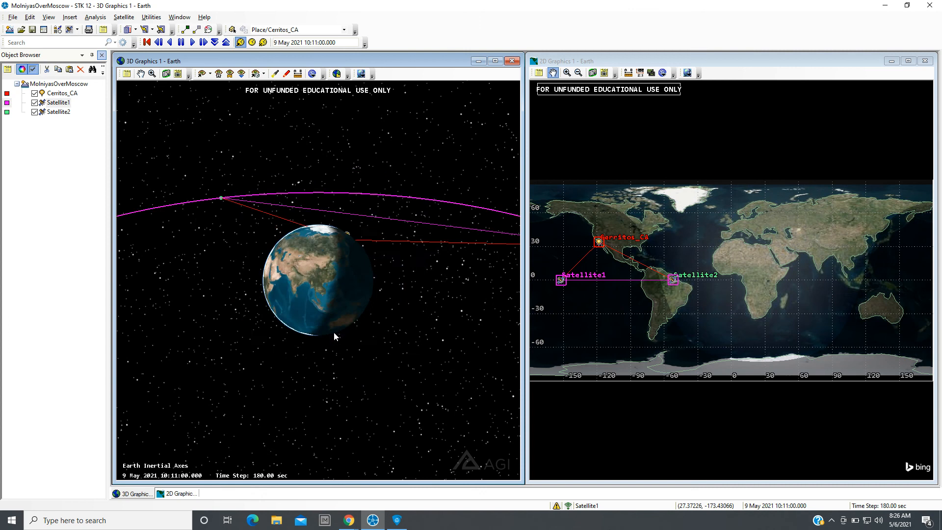
{"action": "mouse_move", "coordinate": [316, 324]}
{"action": "left_mouse_down"}
{"action": "mouse_move", "coordinate": [342, 278]}
{"action": "mouse_move", "coordinate": [332, 330]}
{"action": "left_mouse_up"}
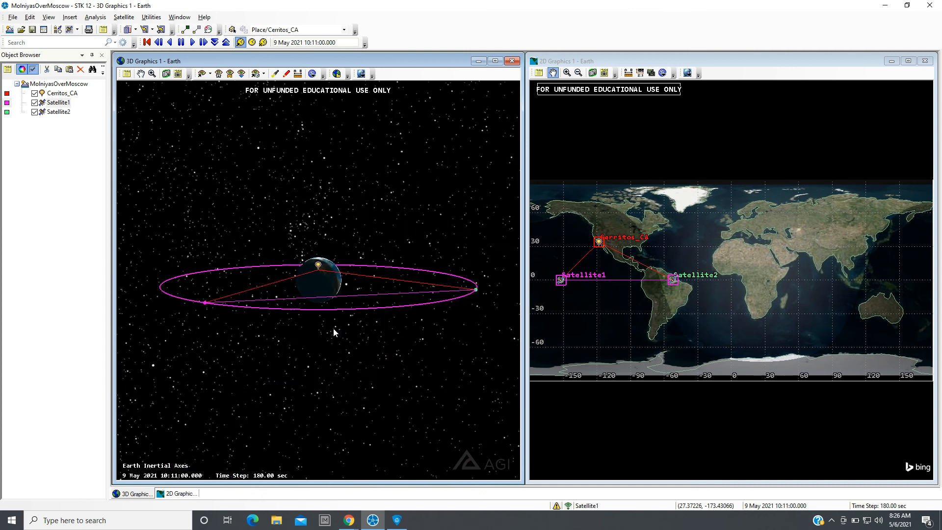
{"action": "scroll", "coordinate": [336, 319], "scroll_direction": "up", "scroll_amount": 5}
{"action": "scroll", "coordinate": [337, 313], "scroll_direction": "up", "scroll_amount": 2}
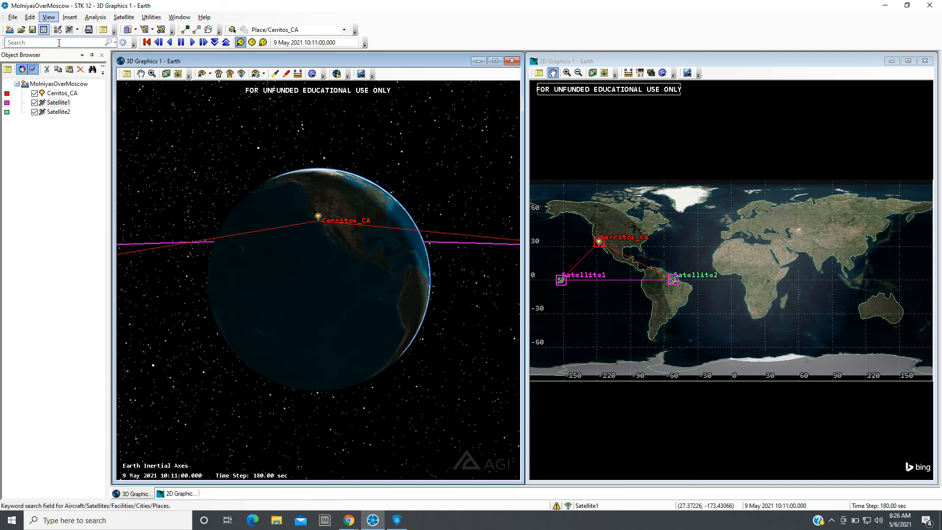
{"action": "left_click", "coordinate": [147, 42]}
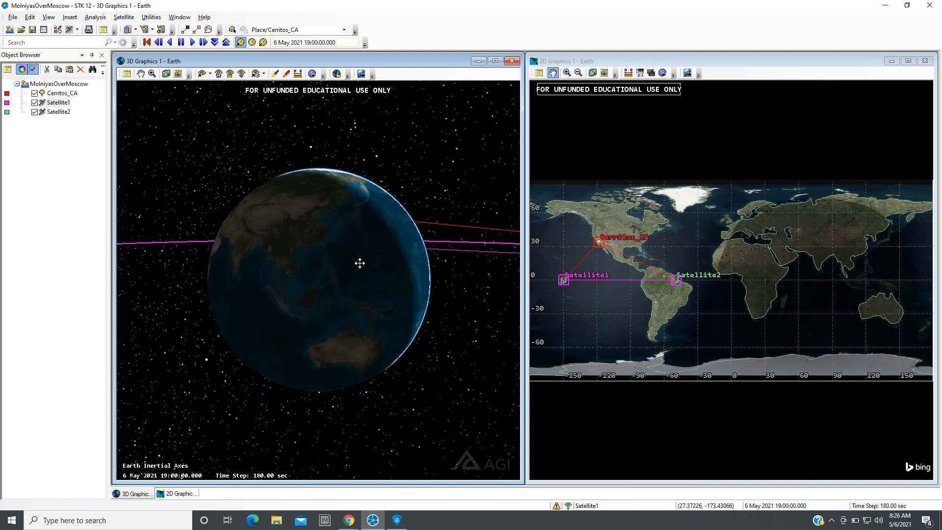
Orbit and zoom the 3D view around Cerritos_CA to examine its access lines to the satellites.
{"action": "scroll", "coordinate": [266, 268], "scroll_direction": "up", "scroll_amount": 3}
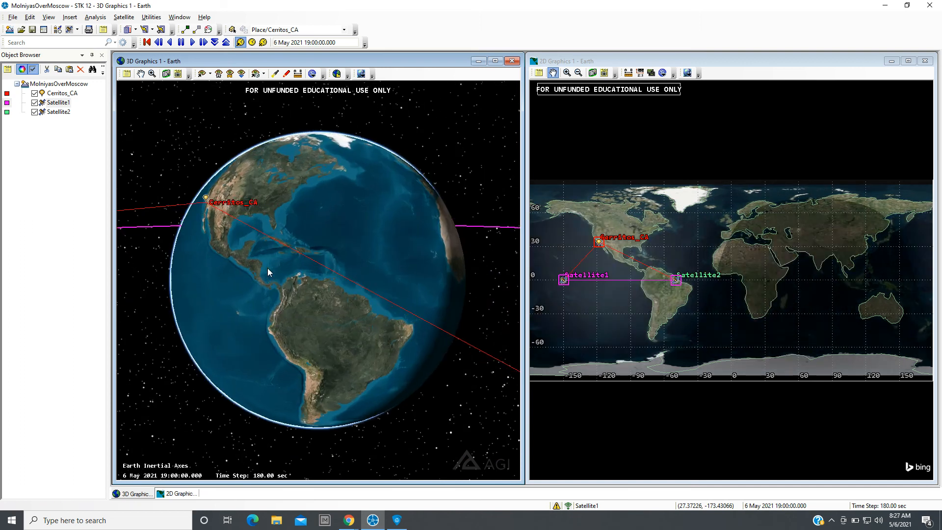
{"action": "left_click_drag", "start_coordinate": [217, 270], "coordinate": [318, 282]}
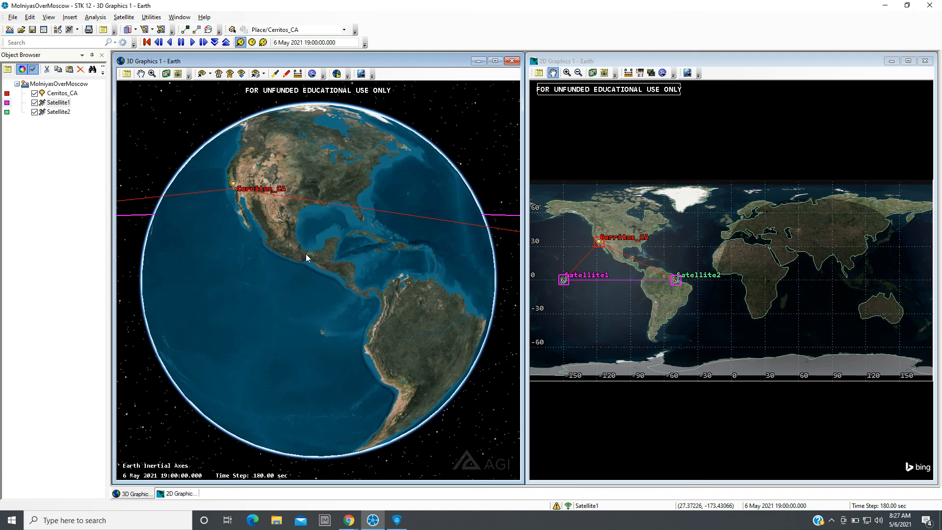
{"action": "left_click_drag", "start_coordinate": [300, 251], "coordinate": [335, 249]}
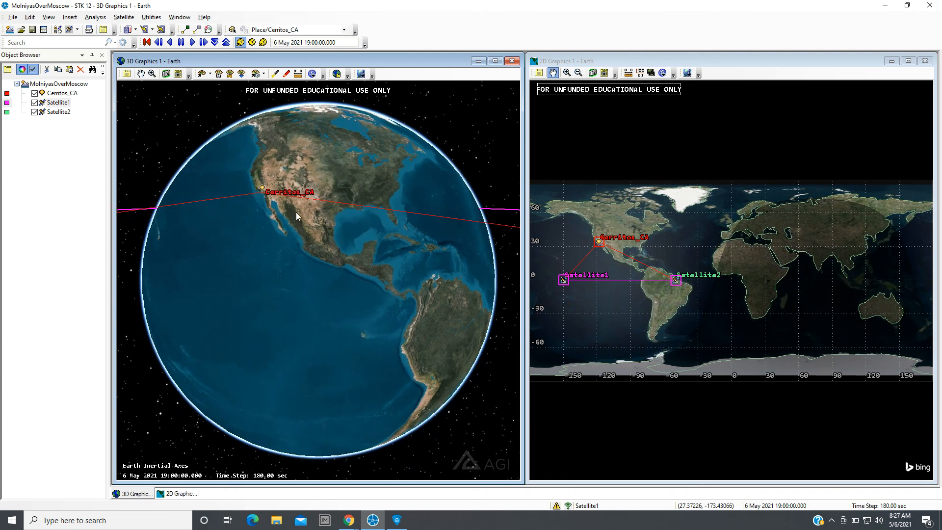
{"action": "scroll", "coordinate": [300, 210], "scroll_direction": "up", "scroll_amount": 3}
{"action": "left_click_drag", "start_coordinate": [328, 149], "coordinate": [444, 167]}
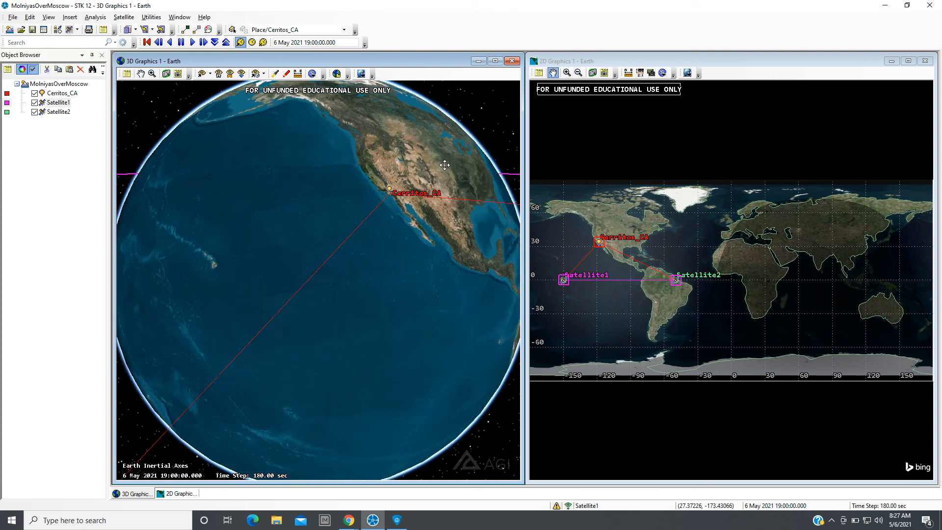
{"action": "left_click_drag", "start_coordinate": [274, 201], "coordinate": [312, 294]}
{"action": "scroll", "coordinate": [319, 172], "scroll_direction": "up", "scroll_amount": 3}
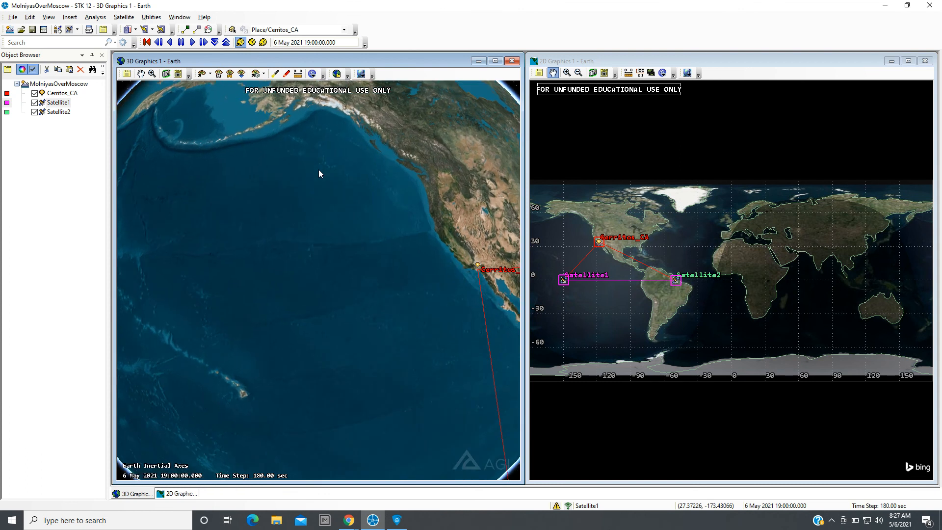
{"action": "left_click_drag", "start_coordinate": [317, 187], "coordinate": [292, 265]}
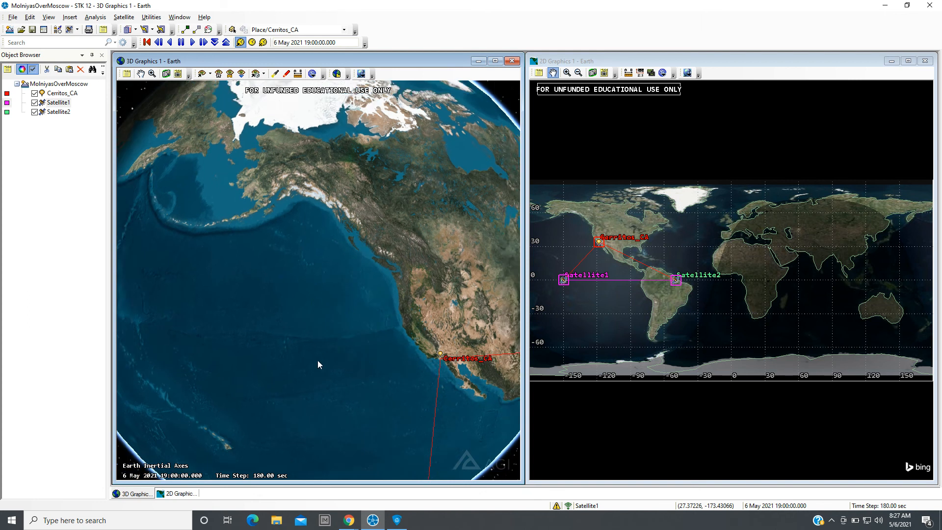
{"action": "left_click_drag", "start_coordinate": [317, 360], "coordinate": [322, 211]}
{"action": "scroll", "coordinate": [317, 219], "scroll_direction": "down", "scroll_amount": 3}
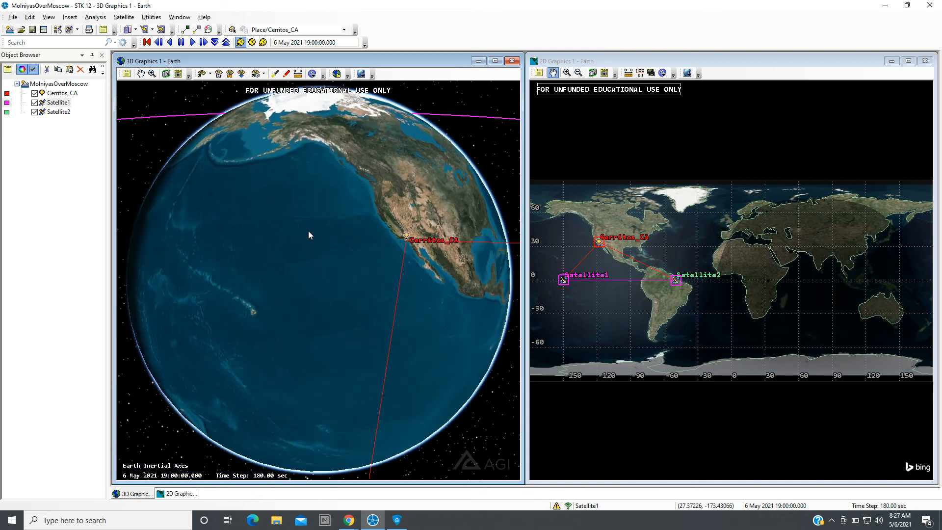
{"action": "left_click_drag", "start_coordinate": [294, 291], "coordinate": [528, 250]}
{"action": "left_click_drag", "start_coordinate": [291, 229], "coordinate": [373, 359]}
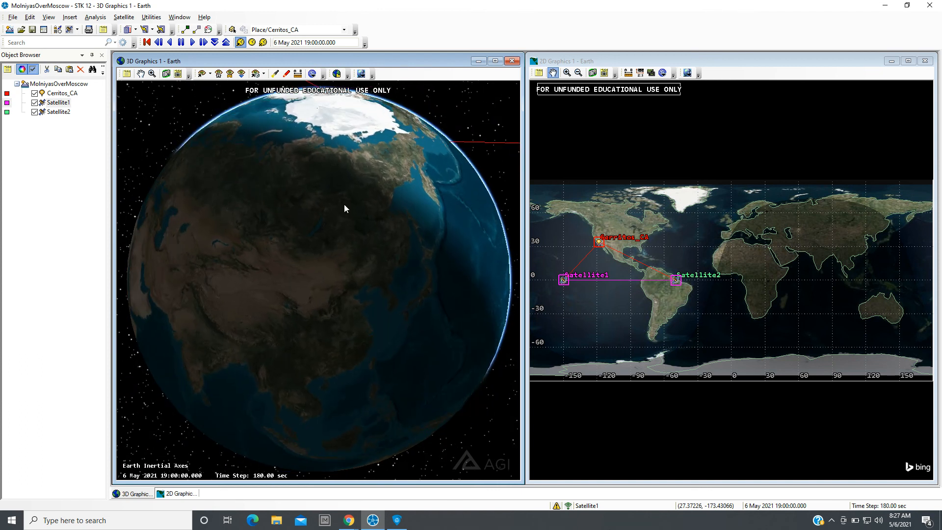
Orbit and zoom out the 3D view, then play the animation forward.
{"action": "left_click_drag", "start_coordinate": [349, 245], "coordinate": [232, 275]}
{"action": "scroll", "coordinate": [316, 283], "scroll_direction": "down", "scroll_amount": 10}
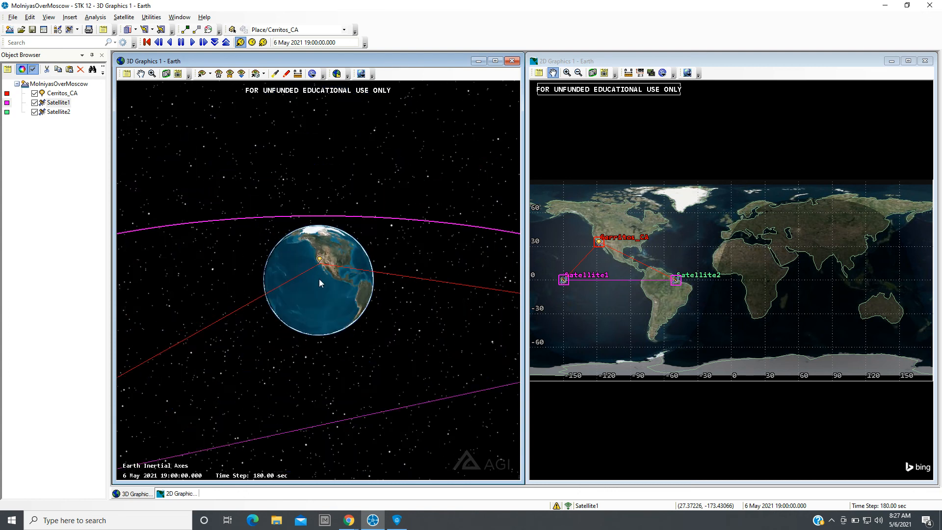
{"action": "left_click_drag", "start_coordinate": [334, 299], "coordinate": [196, 281]}
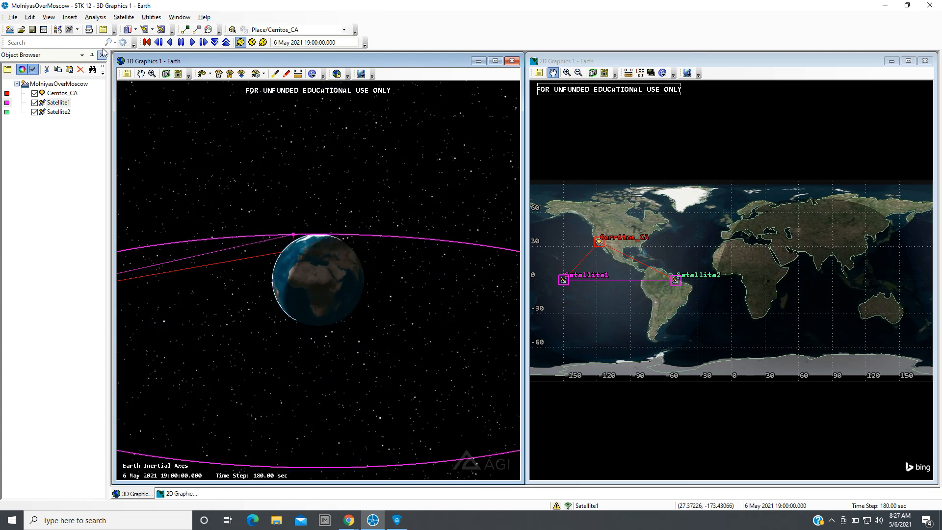
{"action": "left_click", "coordinate": [191, 42]}
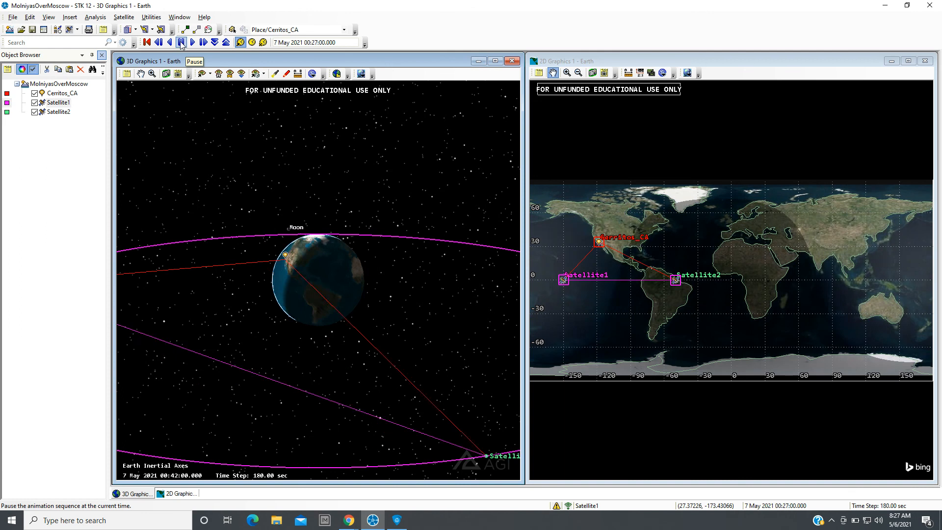
Orbit and zoom the 3D view to examine the satellite orbits and access lines around Earth.
{"action": "left_click_drag", "start_coordinate": [297, 358], "coordinate": [275, 361]}
{"action": "scroll", "coordinate": [307, 280], "scroll_direction": "up", "scroll_amount": 5}
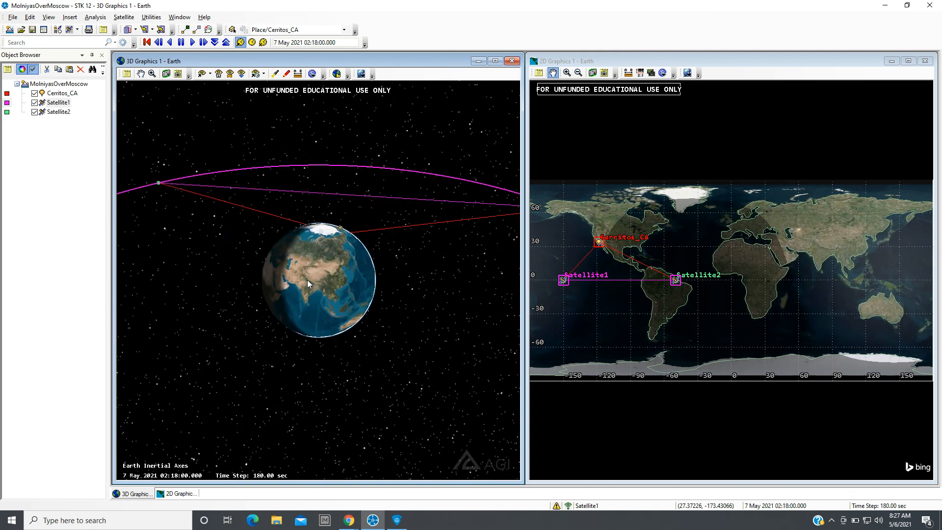
{"action": "scroll", "coordinate": [307, 279], "scroll_direction": "up", "scroll_amount": 4}
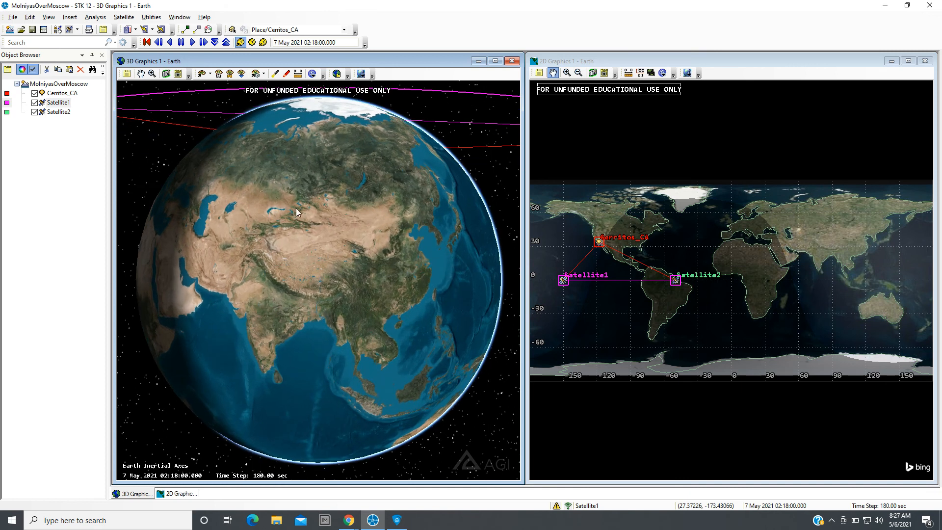
{"action": "scroll", "coordinate": [331, 306], "scroll_direction": "down", "scroll_amount": 5}
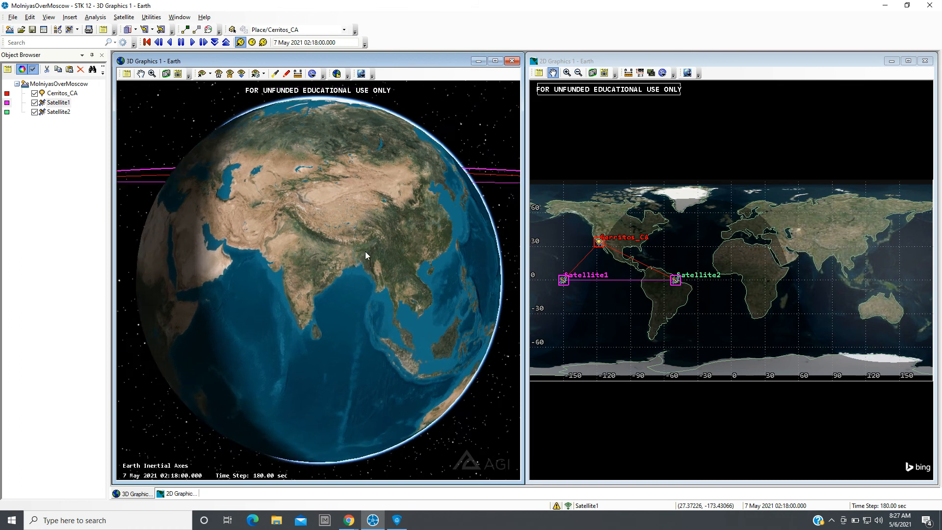
{"action": "scroll", "coordinate": [365, 252], "scroll_direction": "down", "scroll_amount": 5}
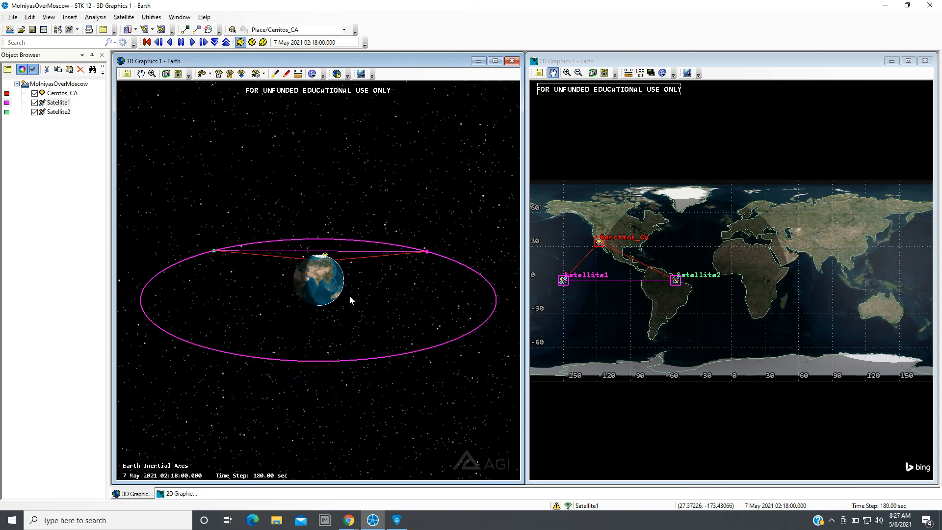
{"action": "left_click_drag", "start_coordinate": [349, 297], "coordinate": [338, 260]}
{"action": "scroll", "coordinate": [344, 286], "scroll_direction": "down", "scroll_amount": 3}
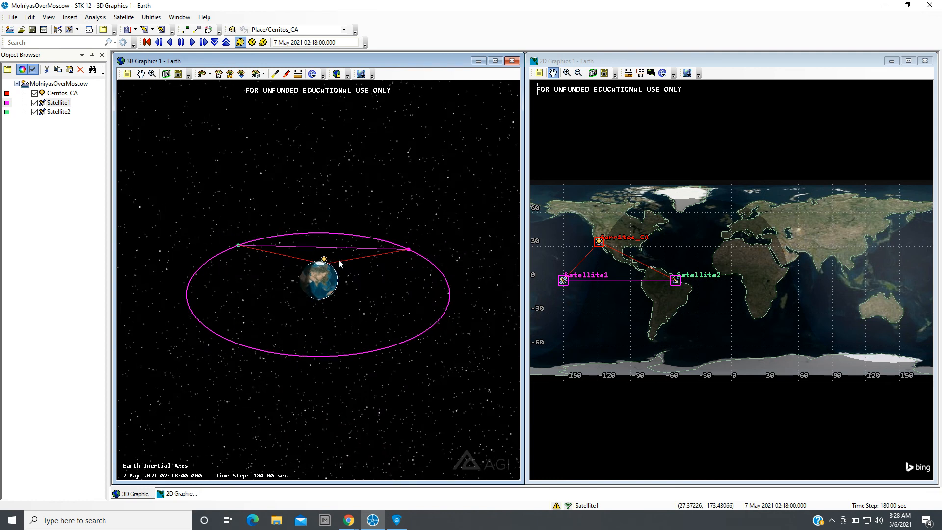
{"action": "scroll", "coordinate": [341, 290], "scroll_direction": "down", "scroll_amount": 5}
{"action": "scroll", "coordinate": [340, 290], "scroll_direction": "up", "scroll_amount": 5}
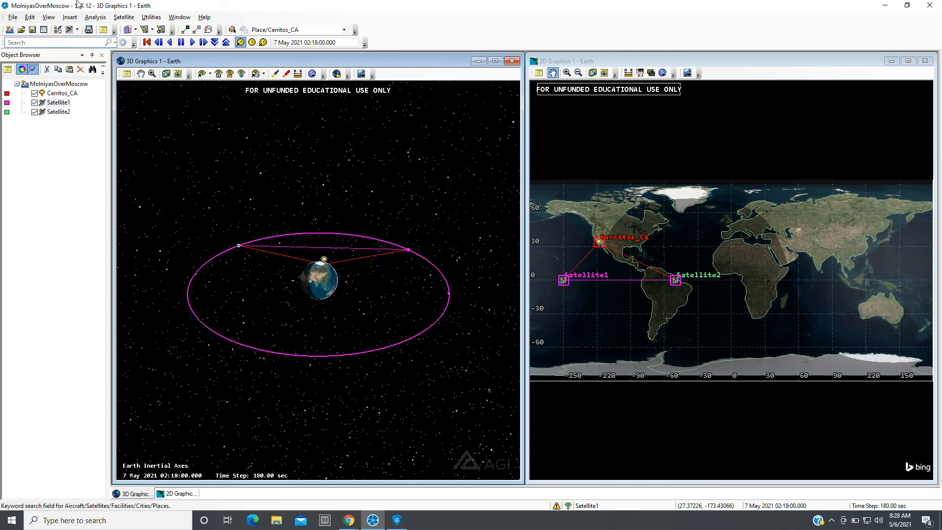
Use the Orbit Wizard to change Satellite1 to a Molniya orbit with a cyan colour and apply it.
{"action": "left_click", "coordinate": [123, 17]}
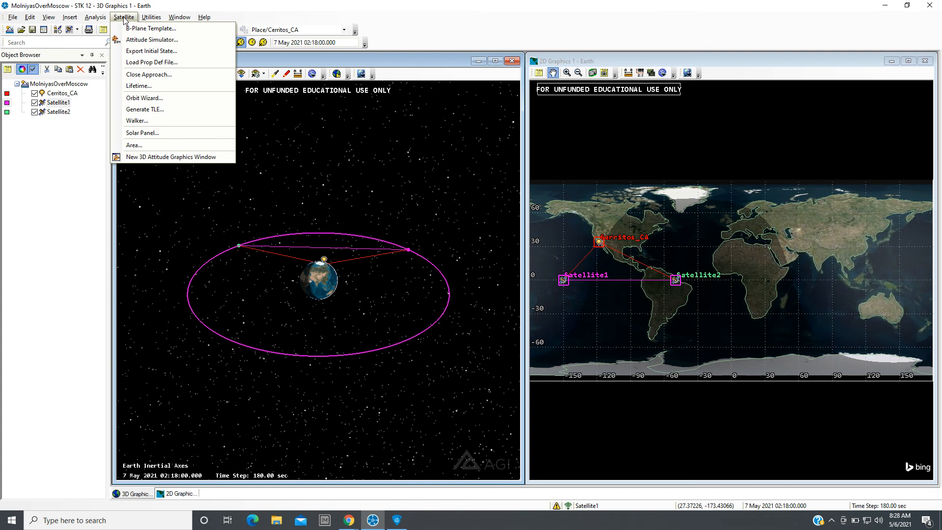
{"action": "left_click", "coordinate": [144, 99]}
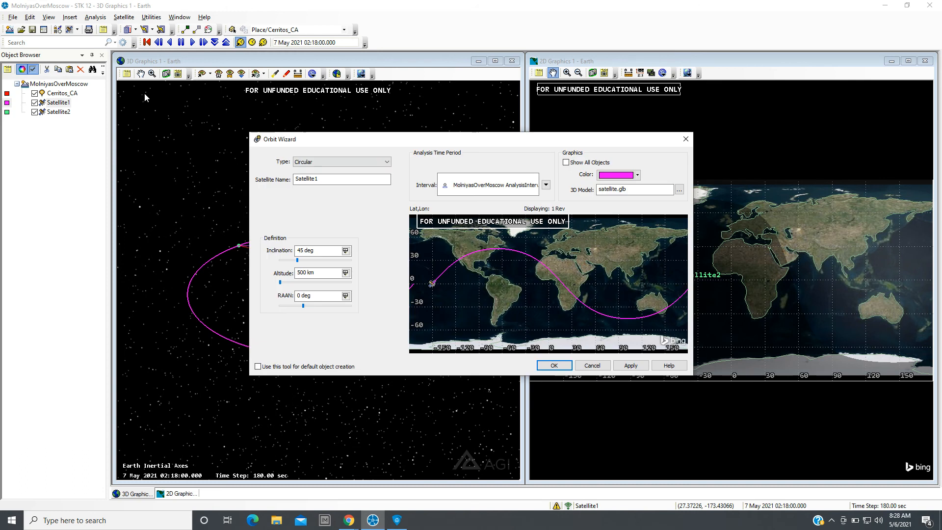
{"action": "left_click", "coordinate": [387, 161]}
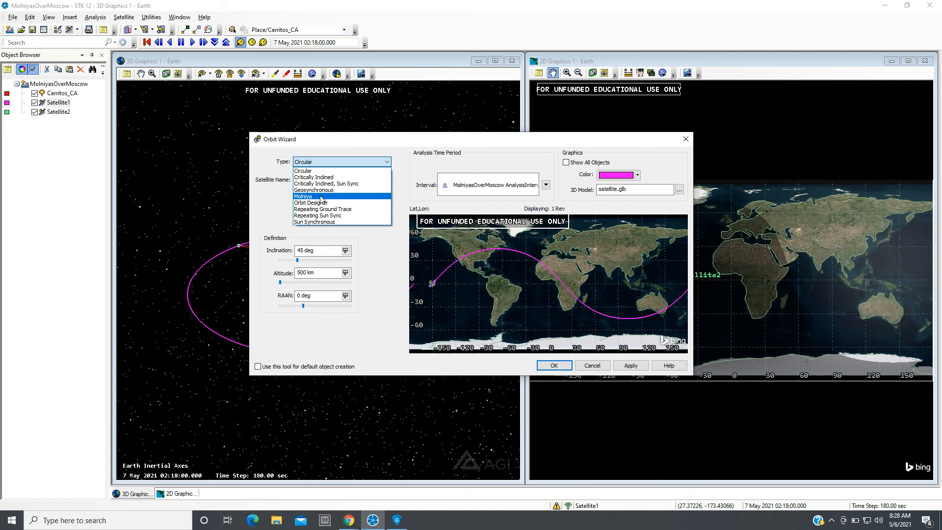
{"action": "left_click", "coordinate": [321, 197]}
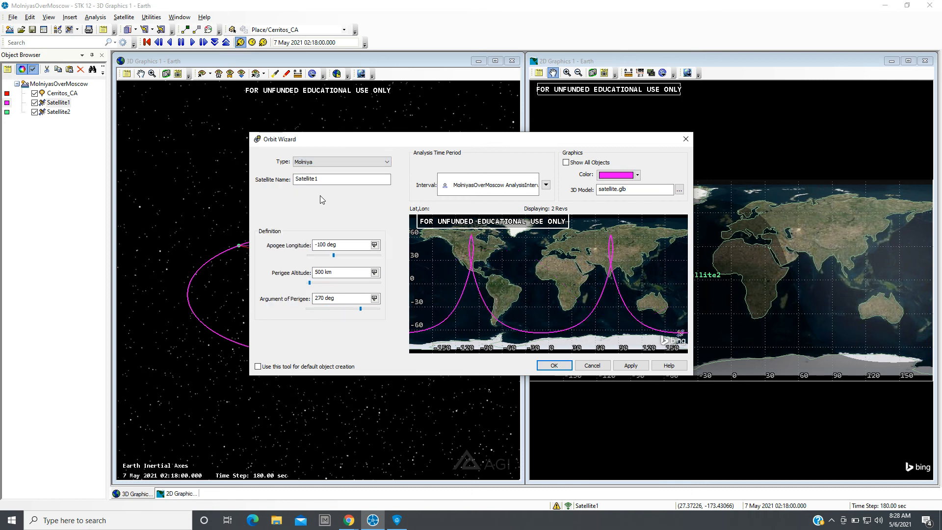
{"action": "left_click", "coordinate": [638, 176]}
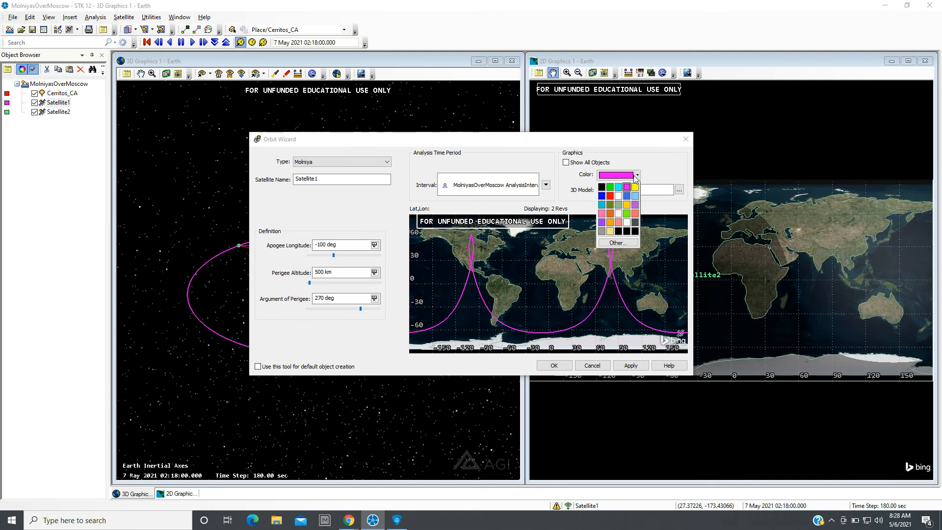
{"action": "left_click", "coordinate": [619, 187]}
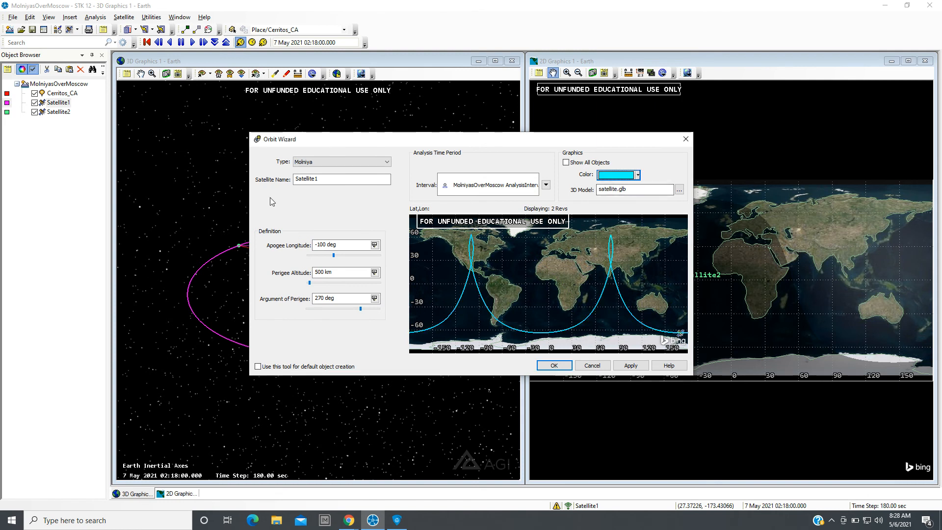
{"action": "left_click", "coordinate": [630, 366]}
{"action": "left_click", "coordinate": [554, 366]}
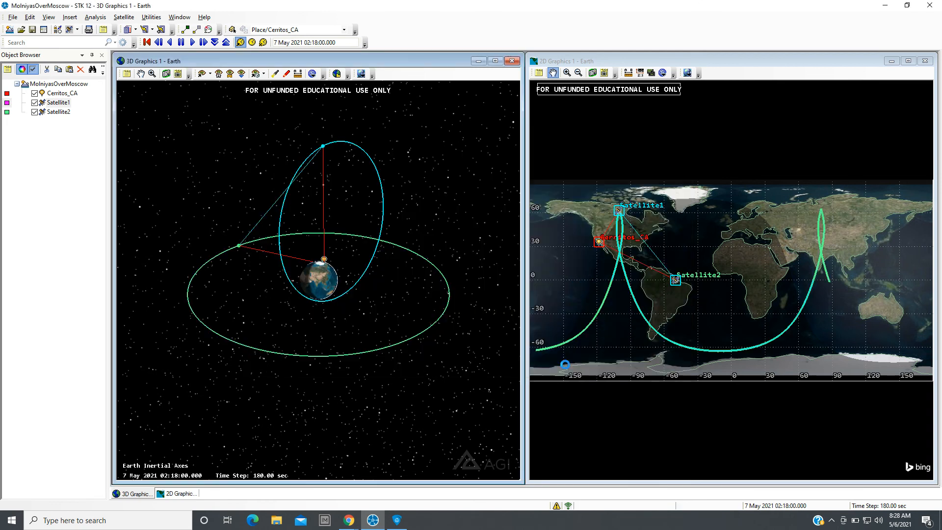
Orbit the 3D view and replay the animation from the start time twice, resetting it afterwards each time.
{"action": "left_click_drag", "start_coordinate": [280, 411], "coordinate": [363, 411]}
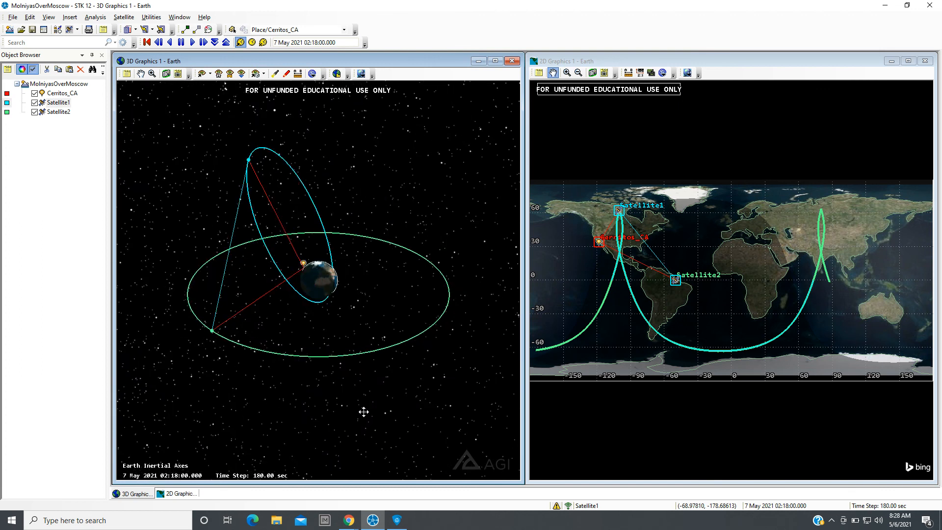
{"action": "left_click", "coordinate": [147, 43]}
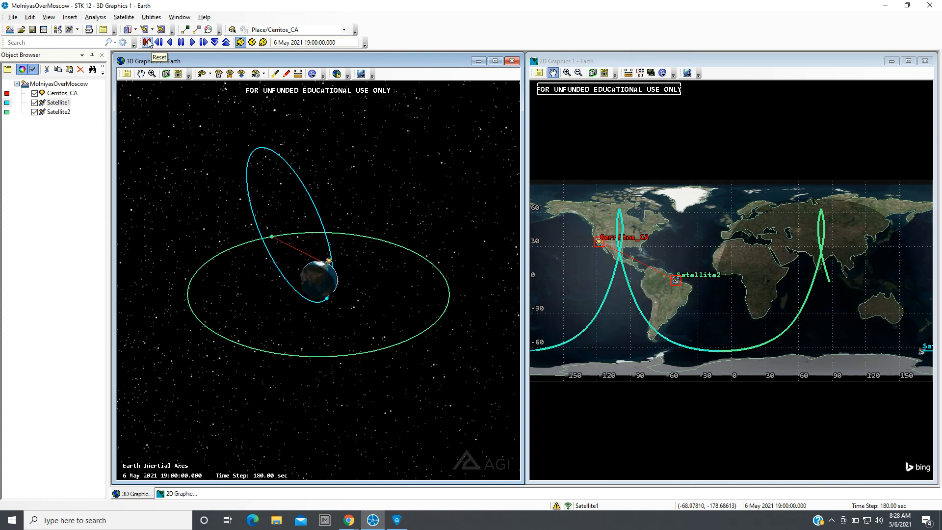
{"action": "left_click", "coordinate": [193, 42]}
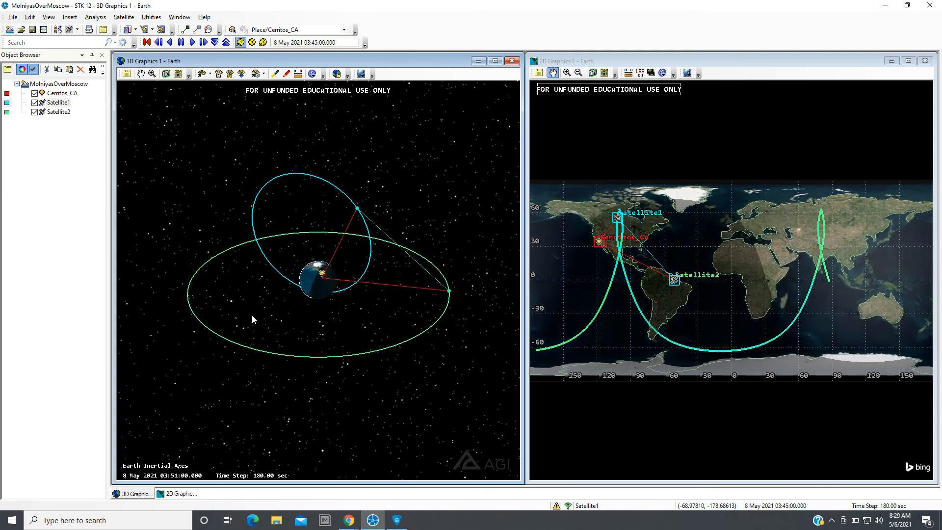
{"action": "left_click_drag", "start_coordinate": [253, 319], "coordinate": [387, 318]}
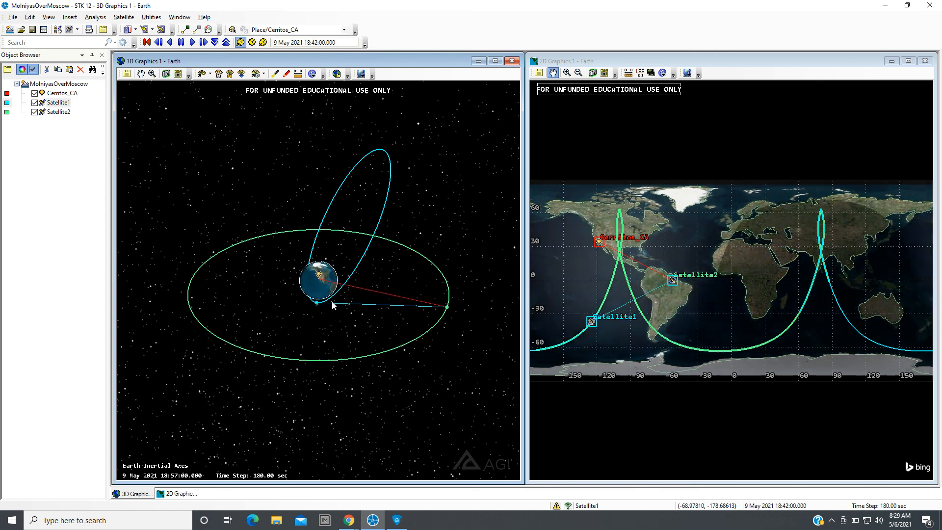
{"action": "left_click", "coordinate": [146, 42]}
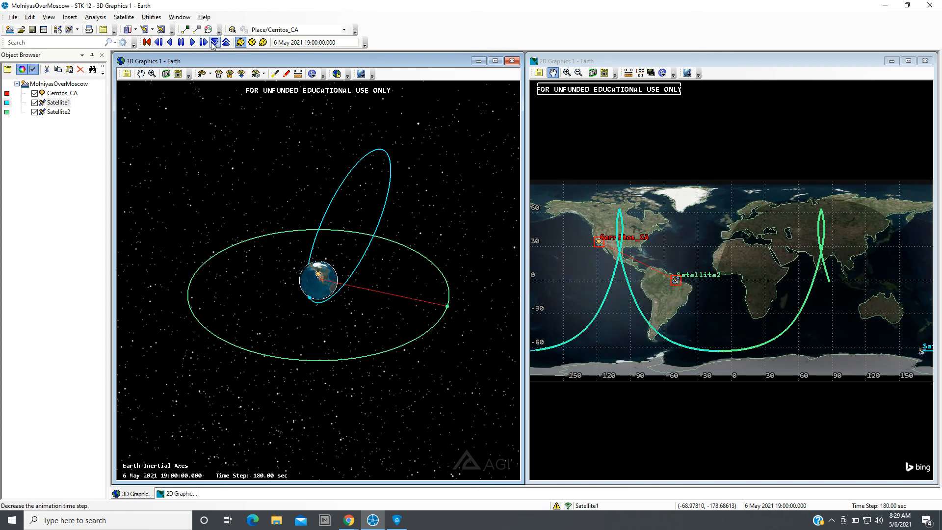
{"action": "left_click", "coordinate": [194, 42]}
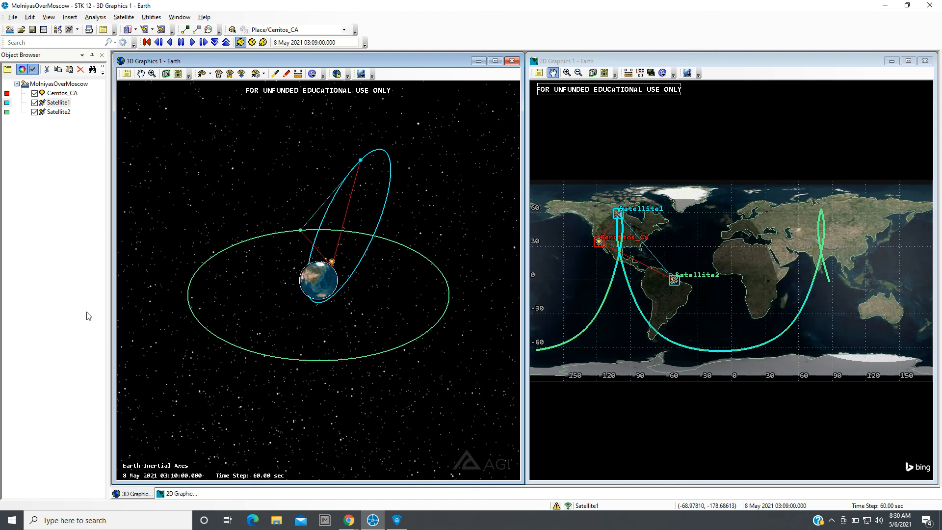
{"action": "left_click", "coordinate": [147, 42]}
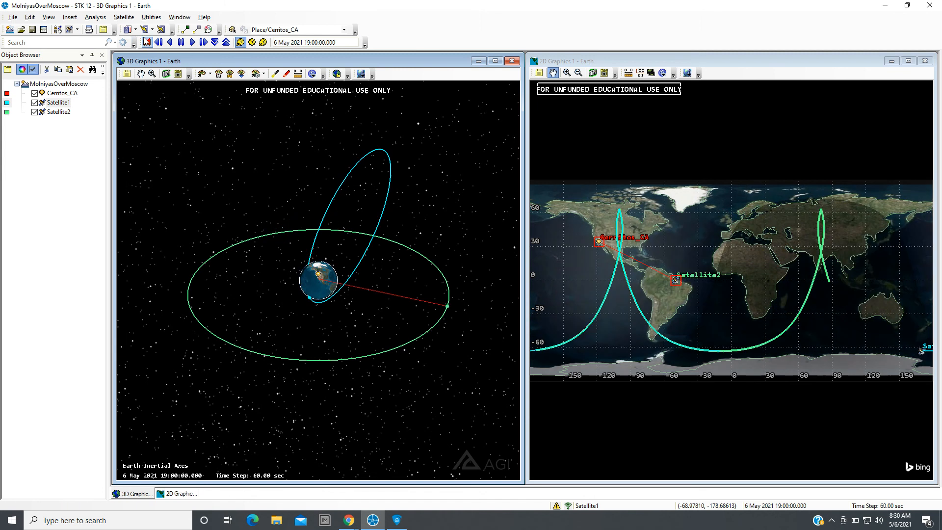
{"action": "left_click", "coordinate": [350, 521]}
{"action": "left_click", "coordinate": [247, 478]}
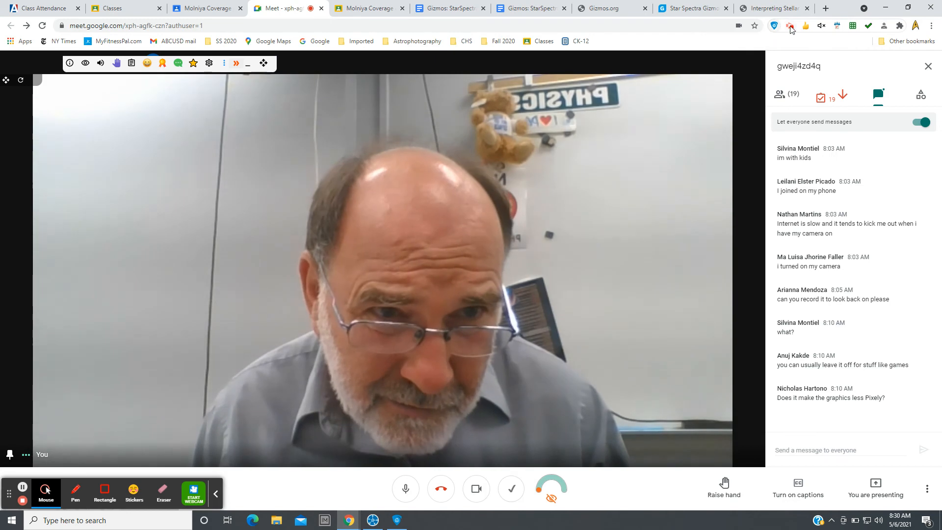
{"action": "left_click", "coordinate": [790, 26]}
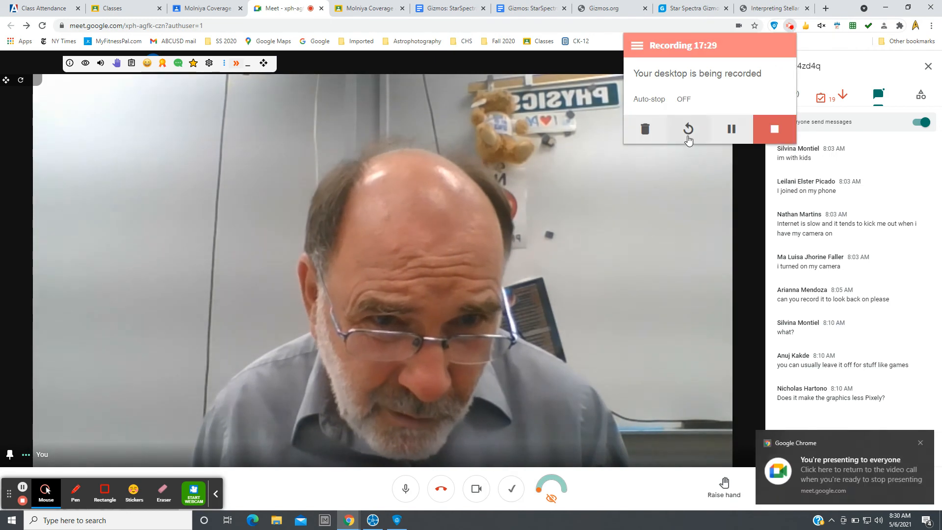
{"action": "left_click", "coordinate": [730, 130]}
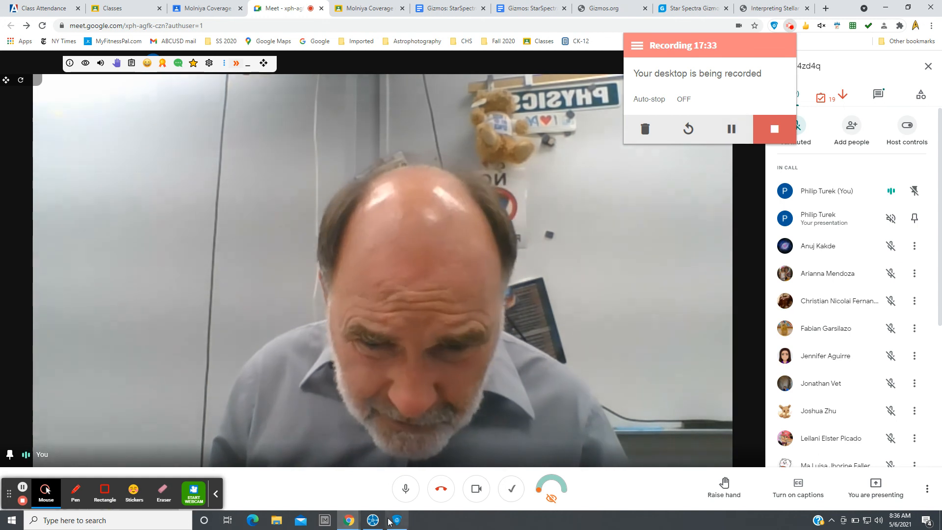
{"action": "left_click", "coordinate": [373, 521]}
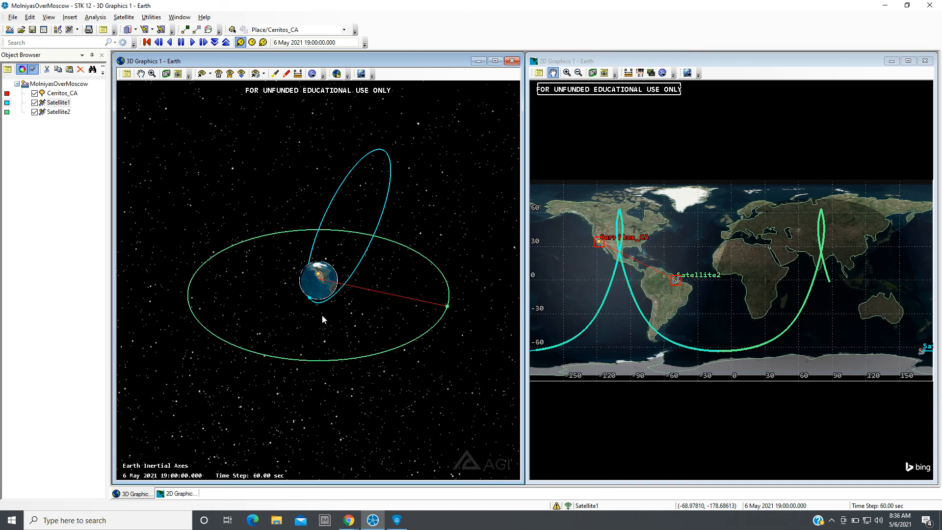
Remove the access from Cerritos_CA to Satellite2 in the Access tool and close it.
{"action": "left_click_drag", "start_coordinate": [322, 315], "coordinate": [322, 314]}
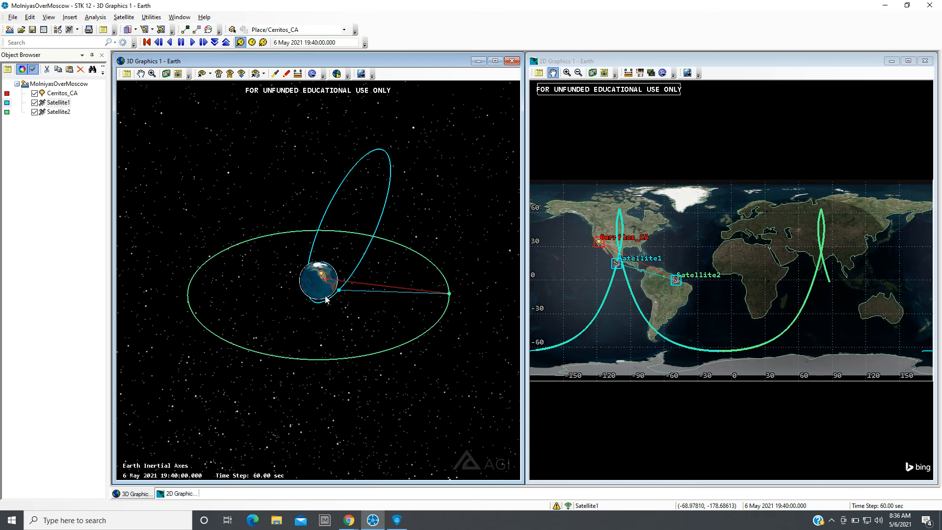
{"action": "left_click_drag", "start_coordinate": [326, 299], "coordinate": [285, 309]}
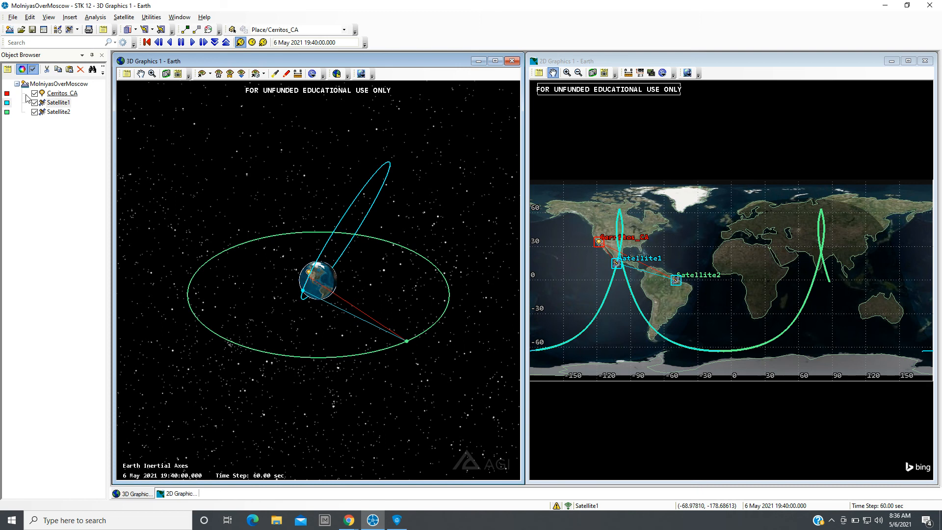
{"action": "left_click", "coordinate": [58, 93]}
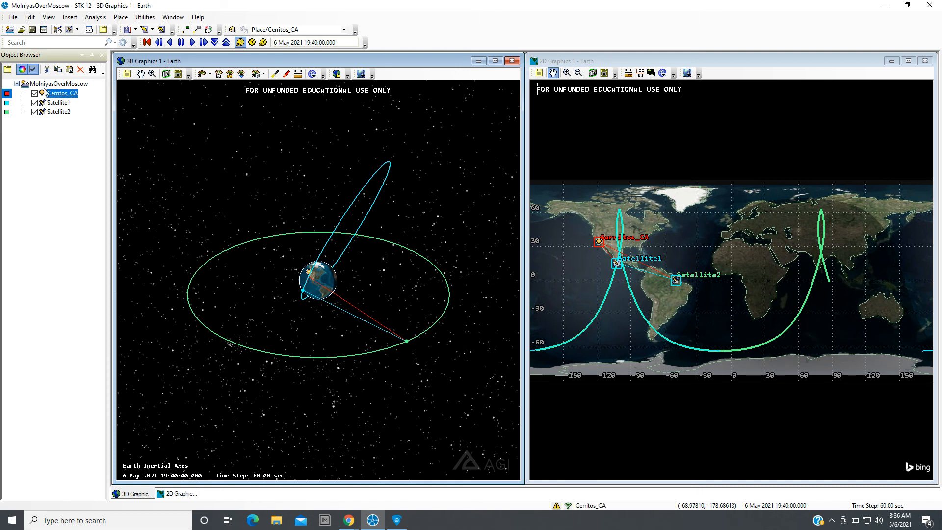
{"action": "left_click", "coordinate": [92, 18]}
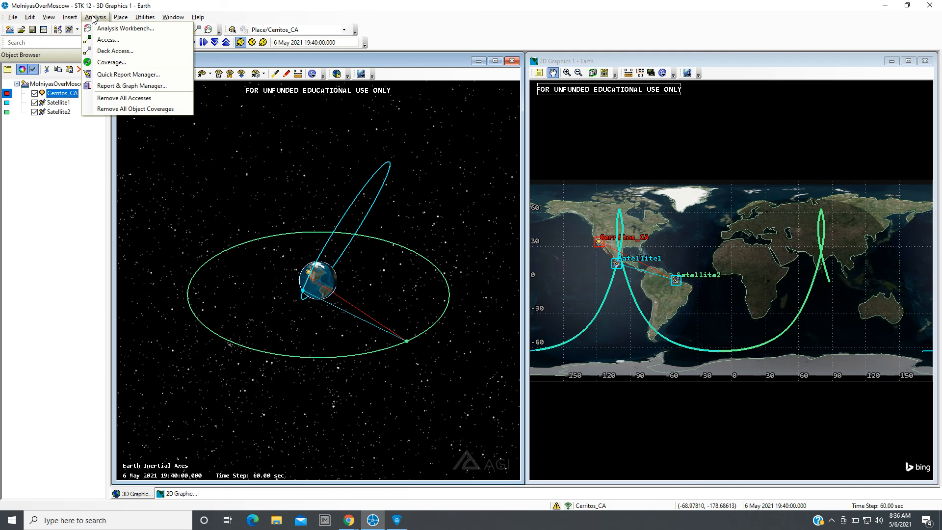
{"action": "left_click", "coordinate": [105, 39]}
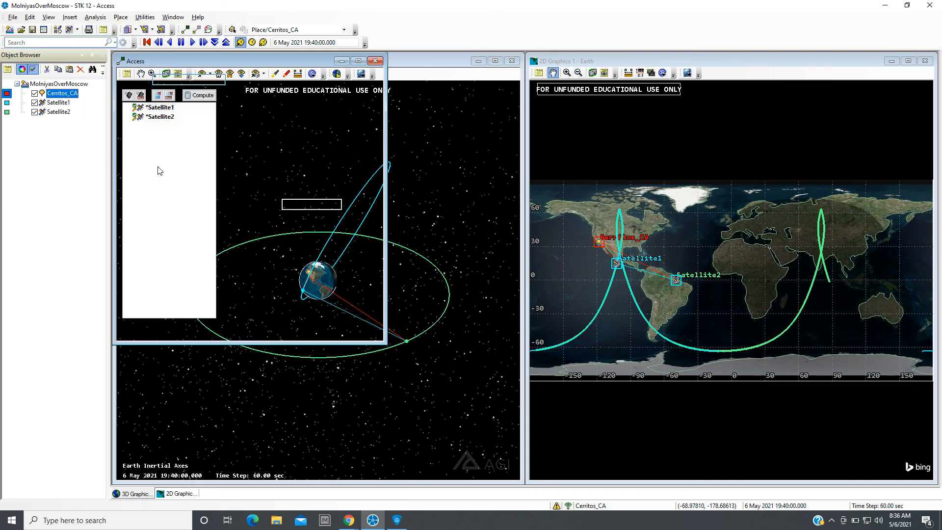
{"action": "left_click", "coordinate": [162, 117]}
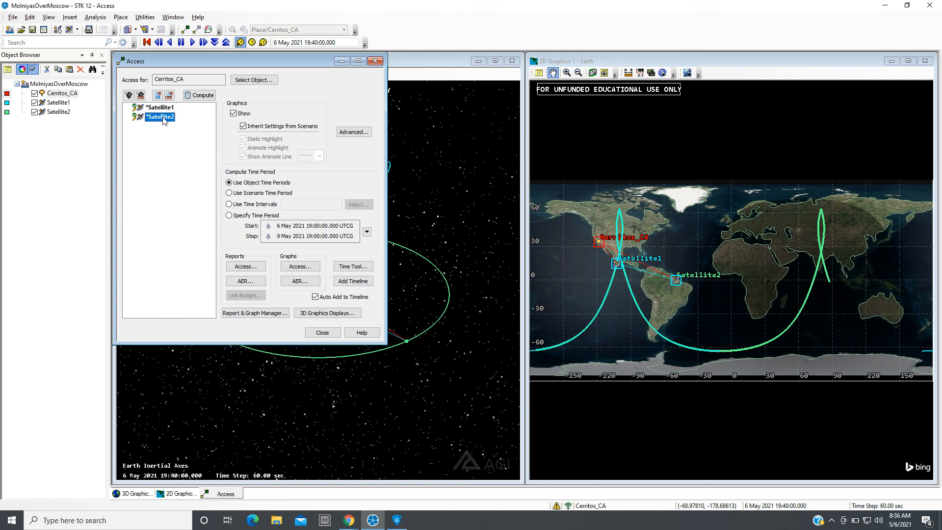
{"action": "left_click", "coordinate": [200, 95]}
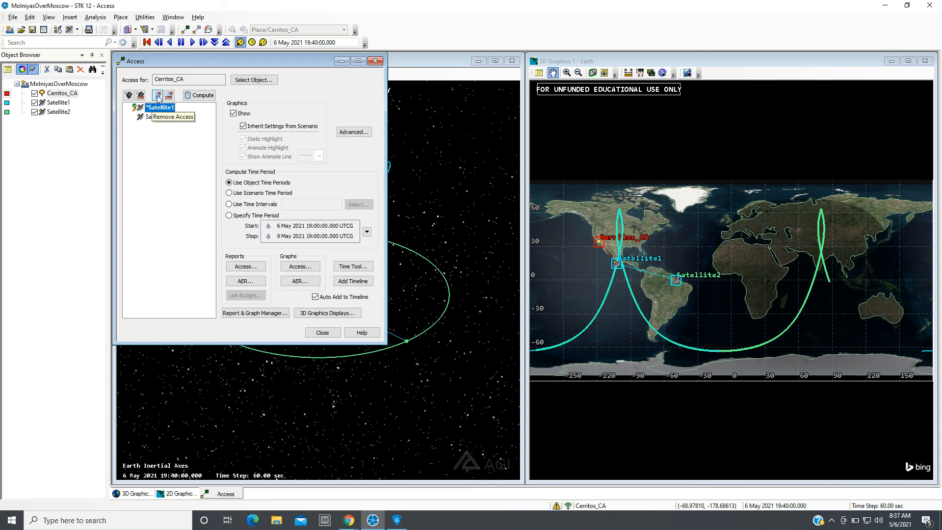
{"action": "left_click", "coordinate": [324, 333]}
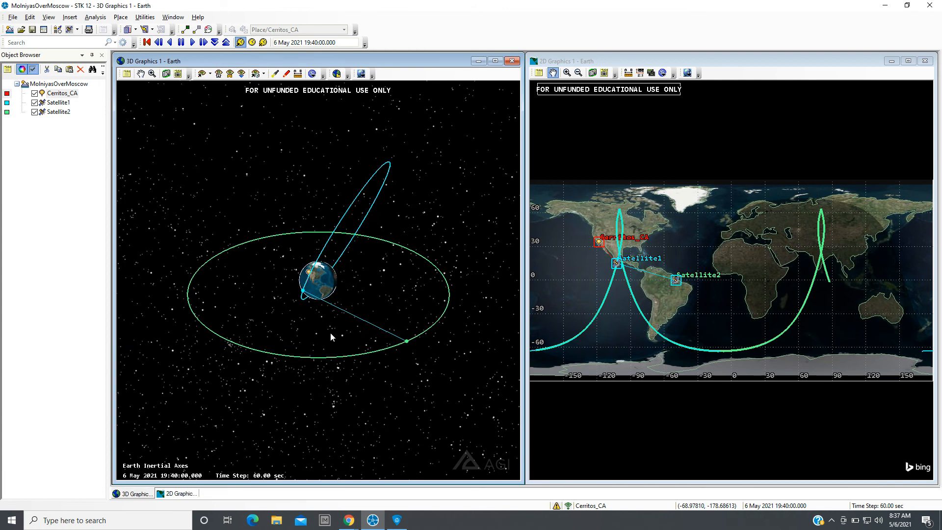
Replay the animation from the start time while orbiting the 3D view, then reset it to the start.
{"action": "left_click", "coordinate": [147, 42]}
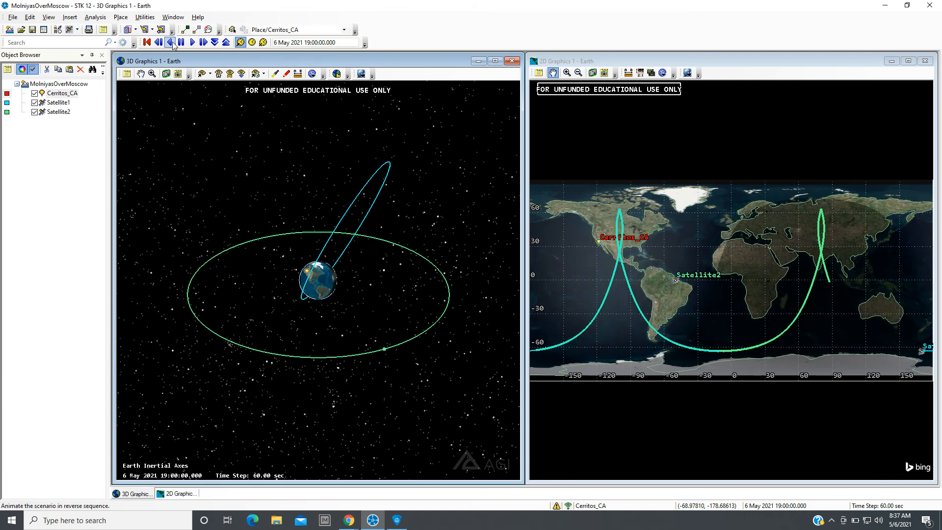
{"action": "left_click", "coordinate": [191, 43]}
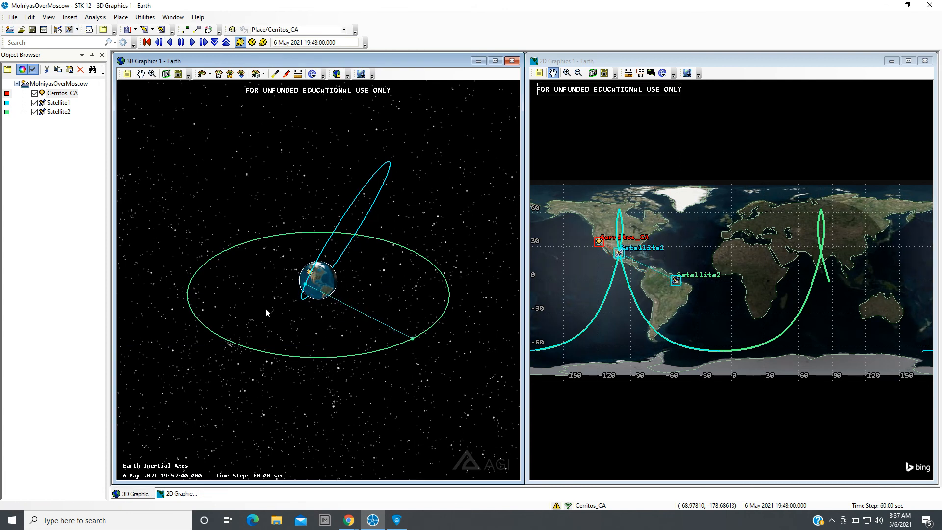
{"action": "left_click_drag", "start_coordinate": [265, 308], "coordinate": [240, 311]}
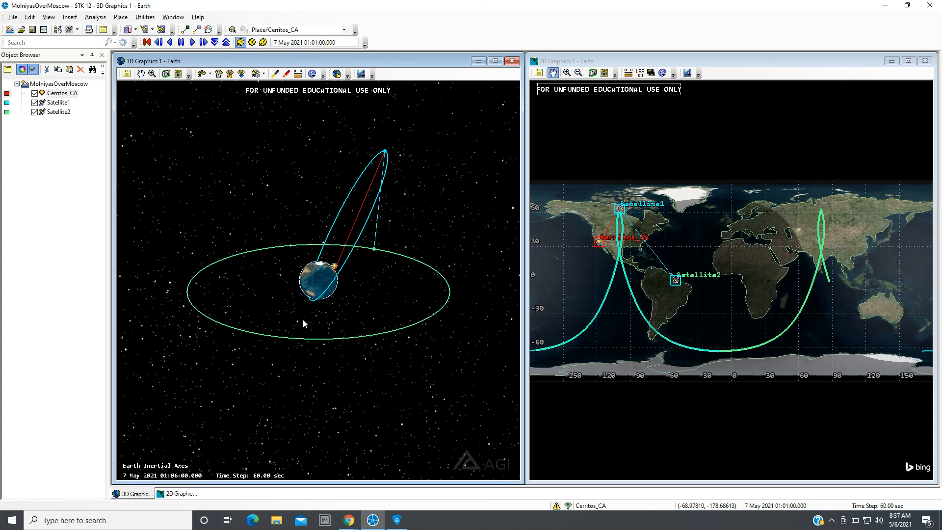
{"action": "left_click", "coordinate": [146, 42]}
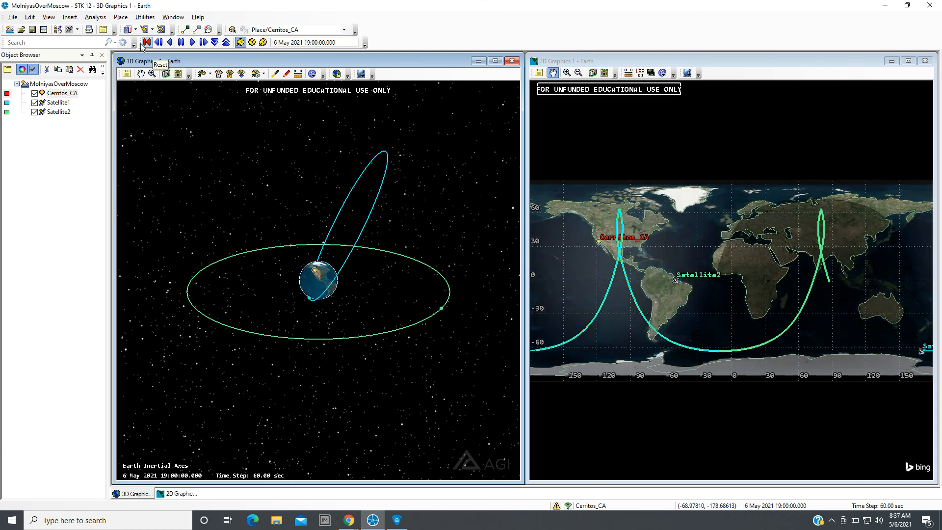
Remove the access from Satellite1 to Satellite2 in the Access tool and close it.
{"action": "left_click", "coordinate": [42, 104]}
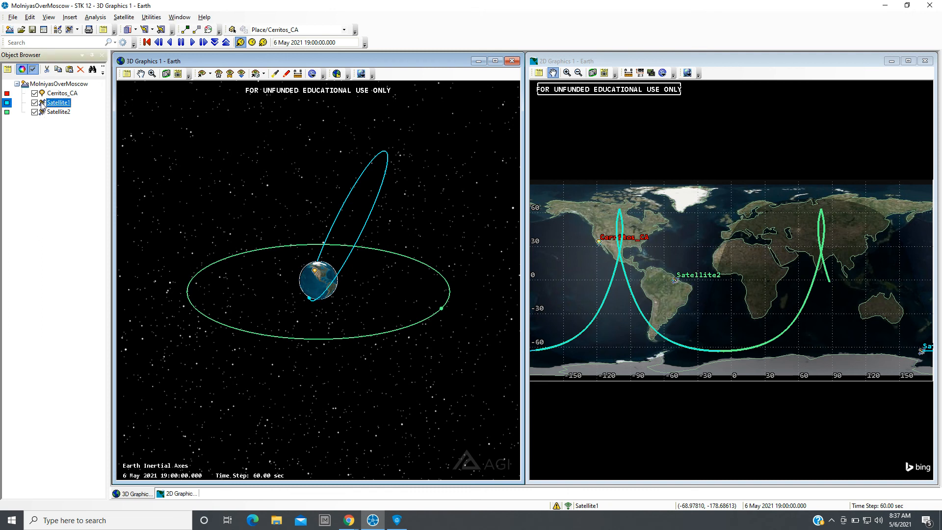
{"action": "left_click", "coordinate": [91, 18]}
{"action": "left_click", "coordinate": [100, 38]}
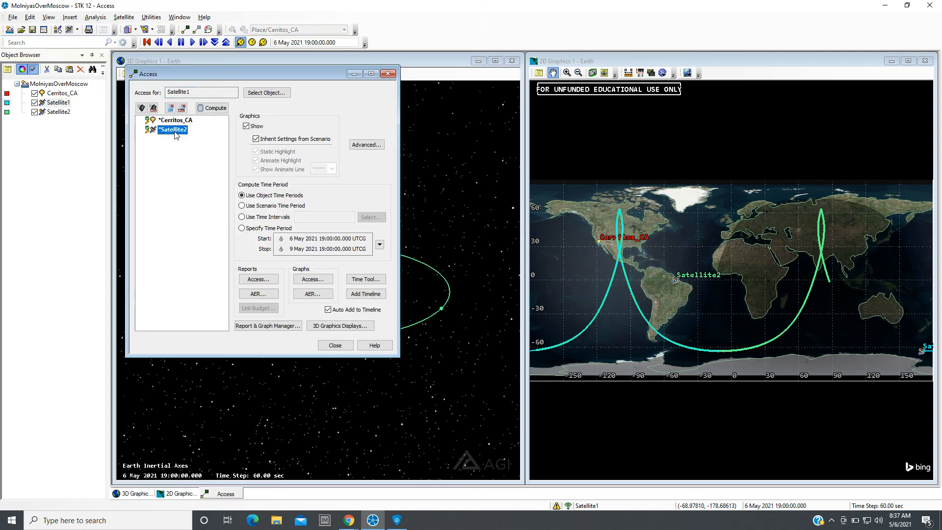
{"action": "left_click", "coordinate": [170, 109]}
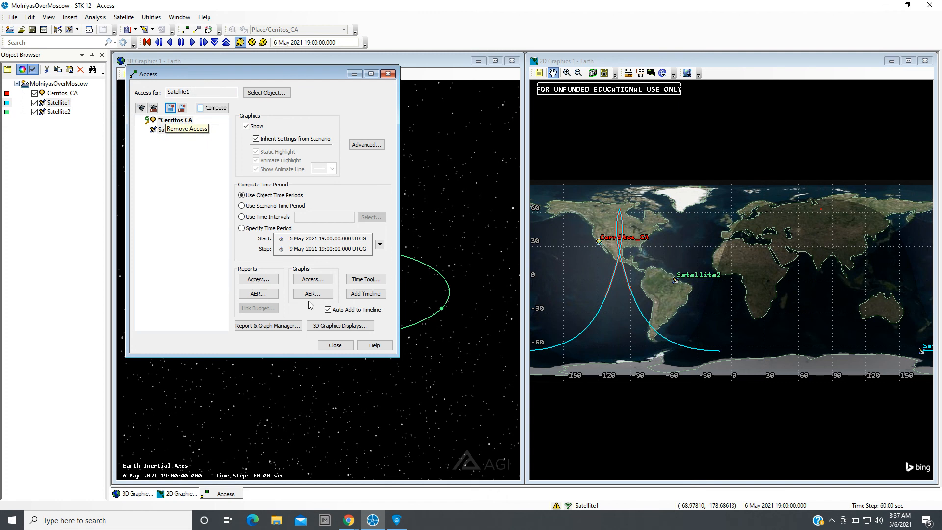
{"action": "left_click", "coordinate": [335, 345]}
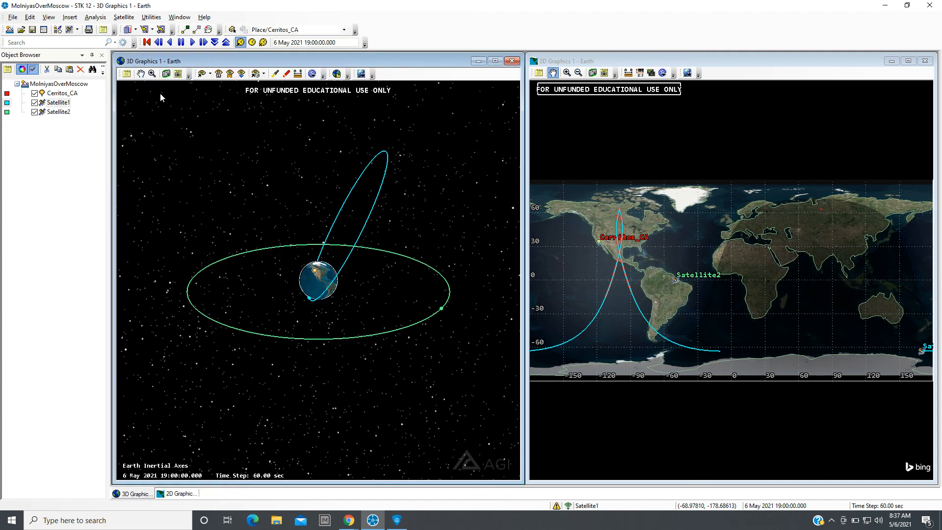
Play the animation from the start time twice while orbiting and zooming the 3D view, resetting after each run.
{"action": "left_click", "coordinate": [192, 42]}
{"action": "left_click_drag", "start_coordinate": [252, 299], "coordinate": [346, 324]}
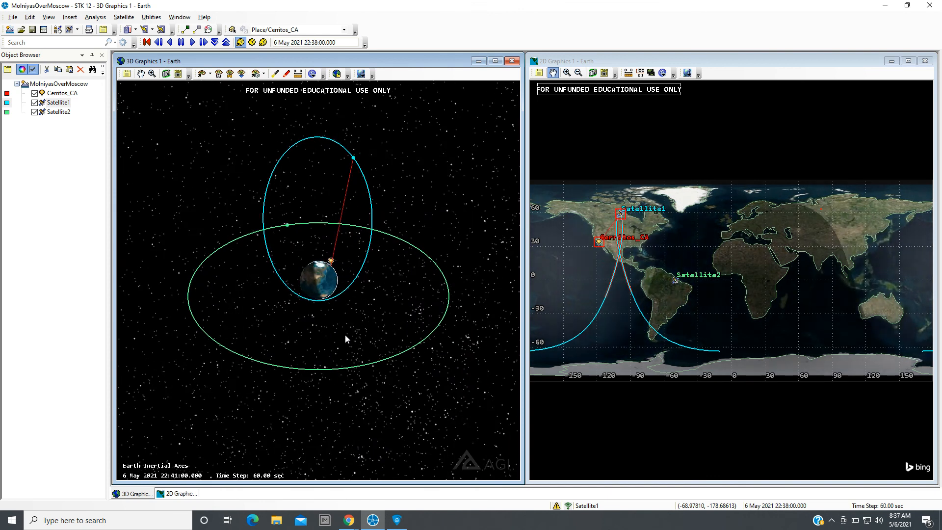
{"action": "left_click_drag", "start_coordinate": [317, 350], "coordinate": [171, 315]}
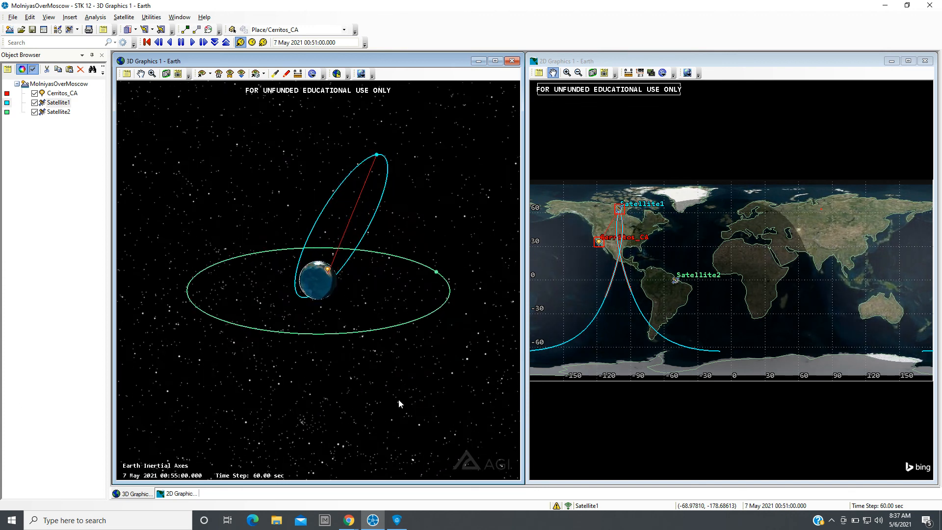
{"action": "left_click_drag", "start_coordinate": [398, 403], "coordinate": [220, 413]}
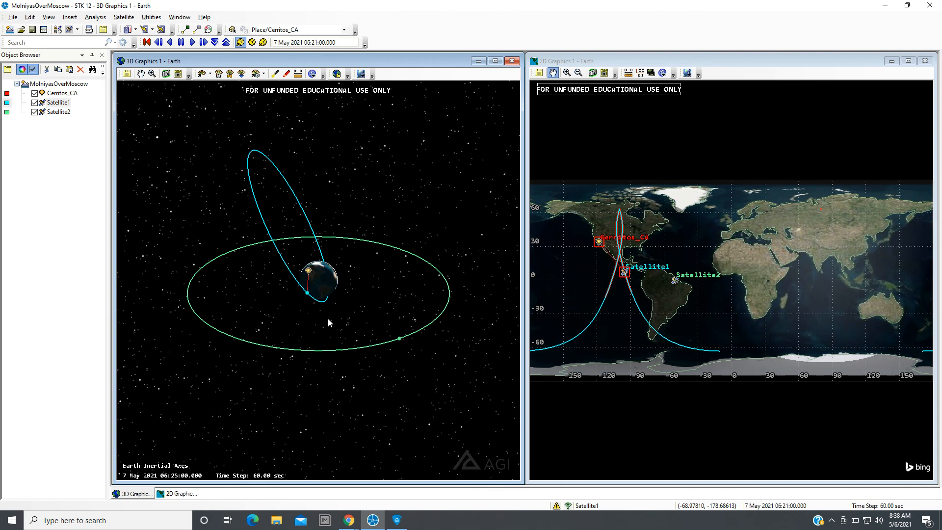
{"action": "left_click_drag", "start_coordinate": [328, 318], "coordinate": [216, 316]}
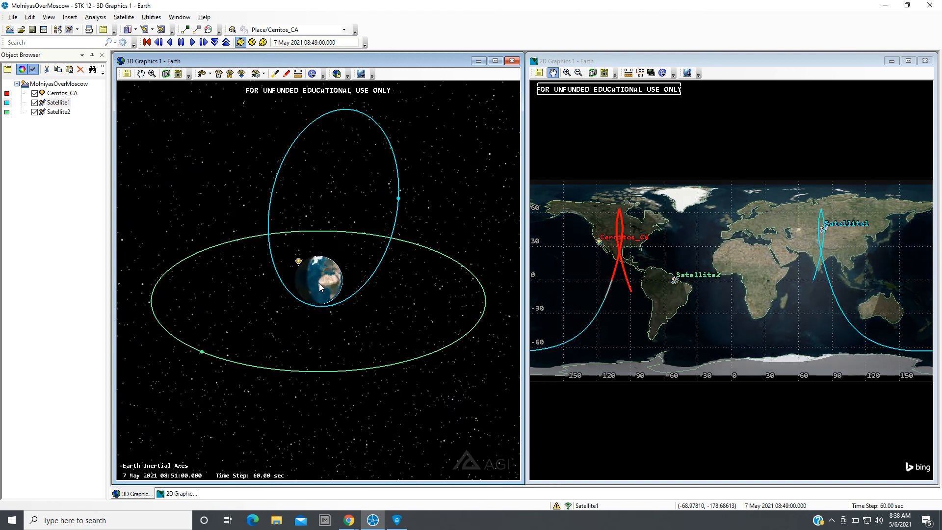
{"action": "scroll", "coordinate": [319, 284], "scroll_direction": "up", "scroll_amount": 3}
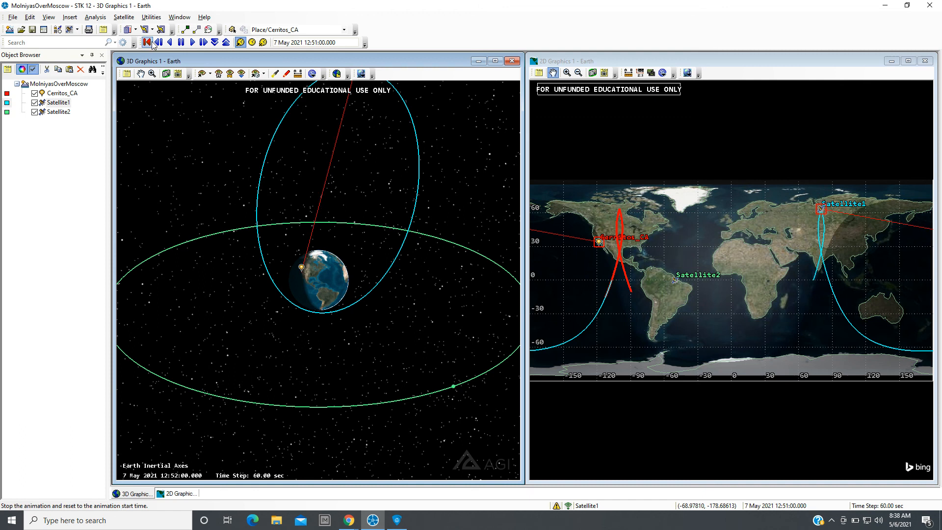
{"action": "left_click", "coordinate": [146, 42]}
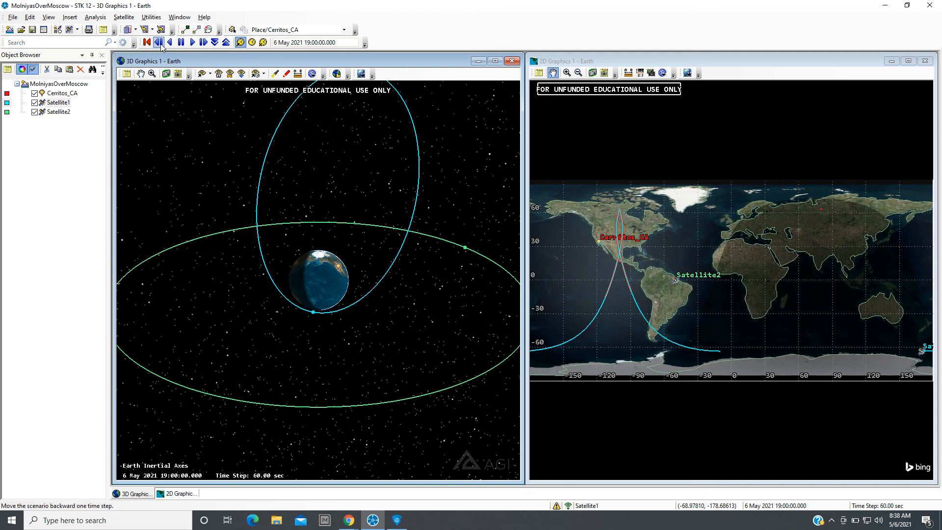
{"action": "left_click", "coordinate": [192, 42]}
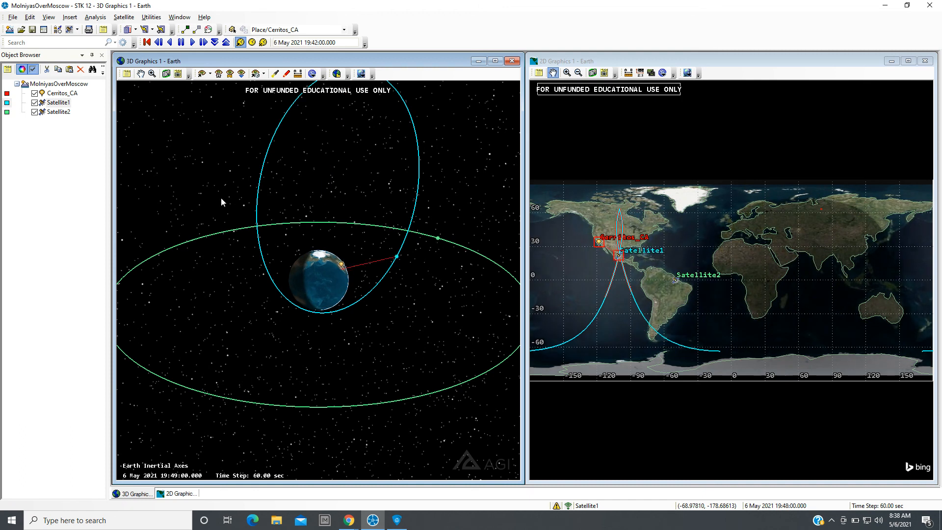
{"action": "left_click_drag", "start_coordinate": [343, 308], "coordinate": [338, 204]}
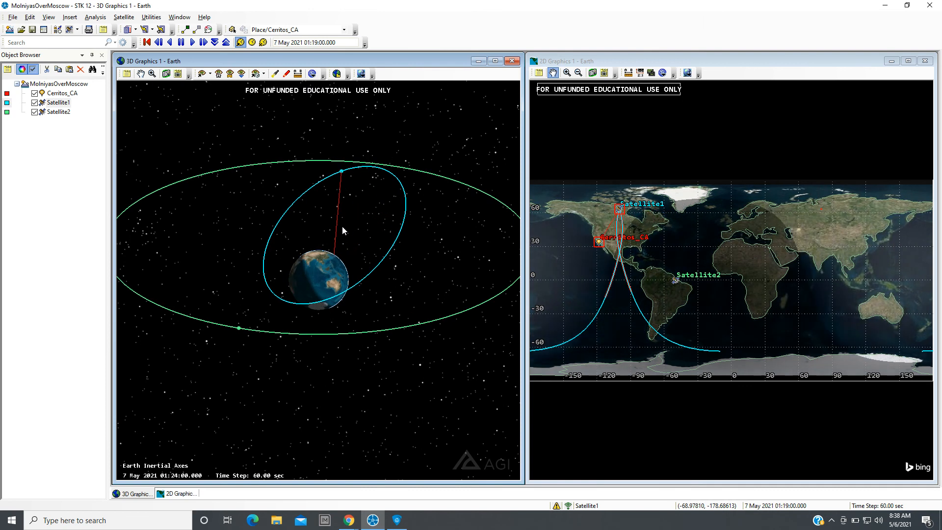
{"action": "scroll", "coordinate": [343, 226], "scroll_direction": "up", "scroll_amount": 2}
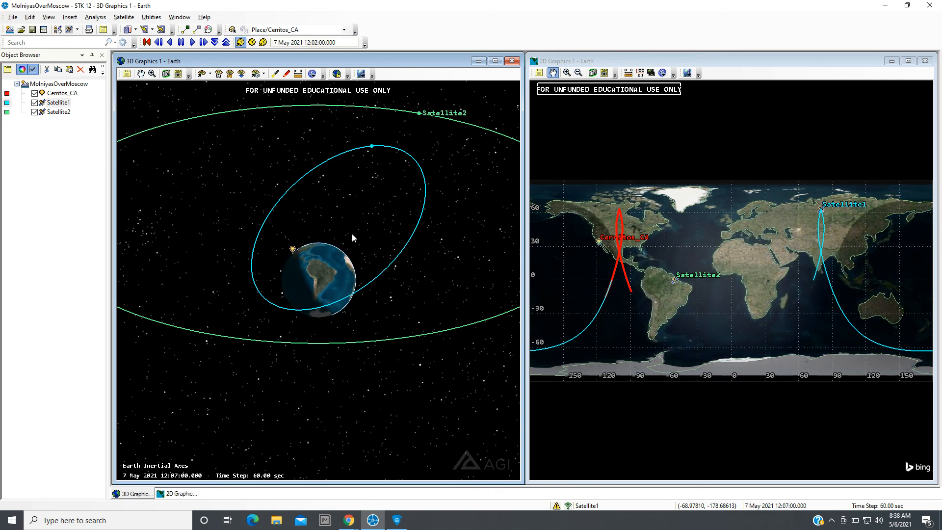
{"action": "left_click_drag", "start_coordinate": [351, 219], "coordinate": [344, 262]}
{"action": "scroll", "coordinate": [345, 262], "scroll_direction": "up", "scroll_amount": 5}
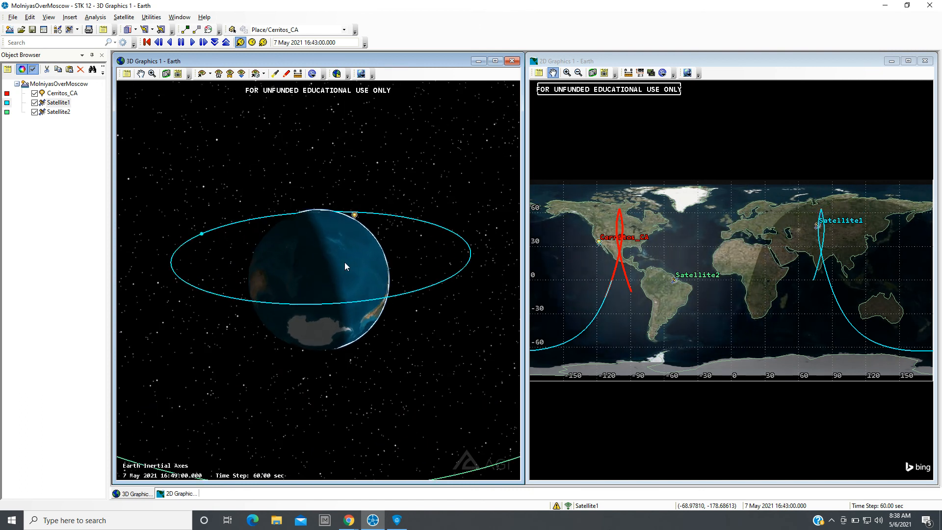
{"action": "left_click", "coordinate": [146, 42]}
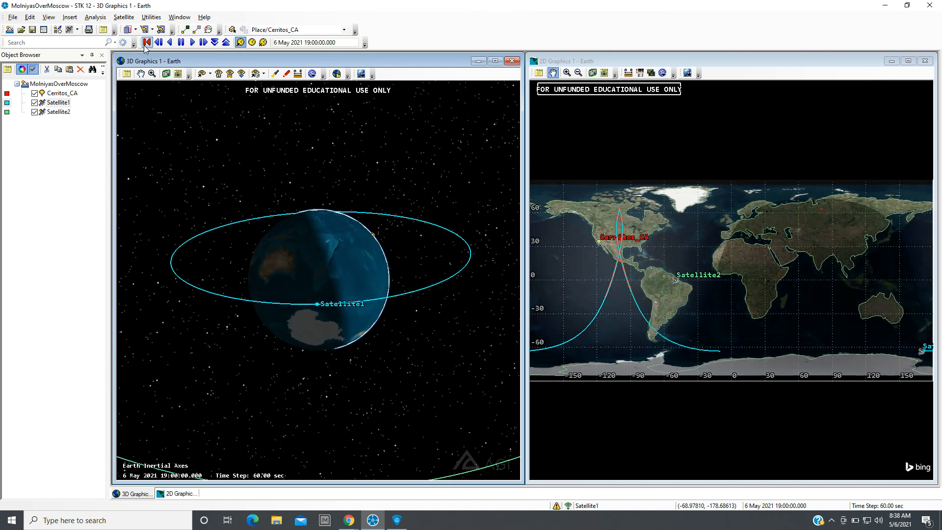
Play the animation again, orbiting and zooming the 3D view to follow Satellite1's access, then reset to the start.
{"action": "left_click", "coordinate": [192, 43]}
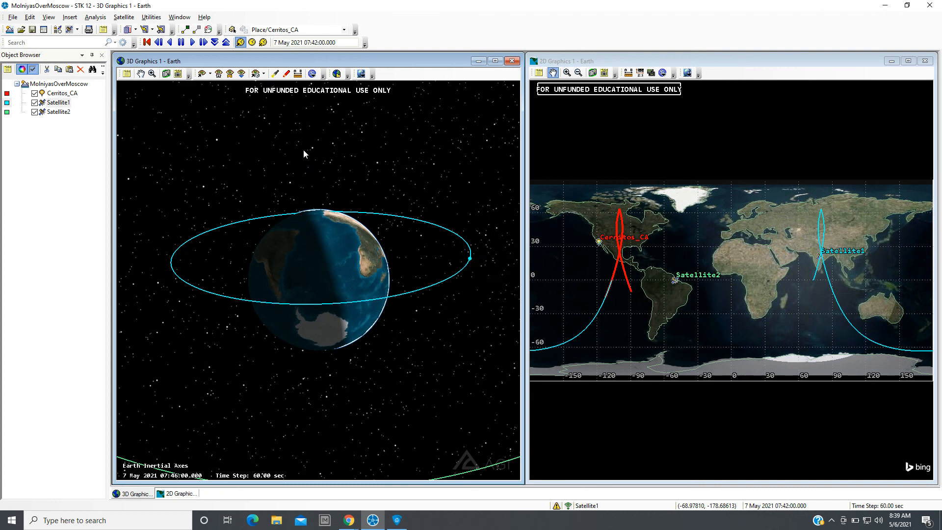
{"action": "left_click_drag", "start_coordinate": [303, 149], "coordinate": [281, 275]}
{"action": "scroll", "coordinate": [275, 253], "scroll_direction": "down", "scroll_amount": 5}
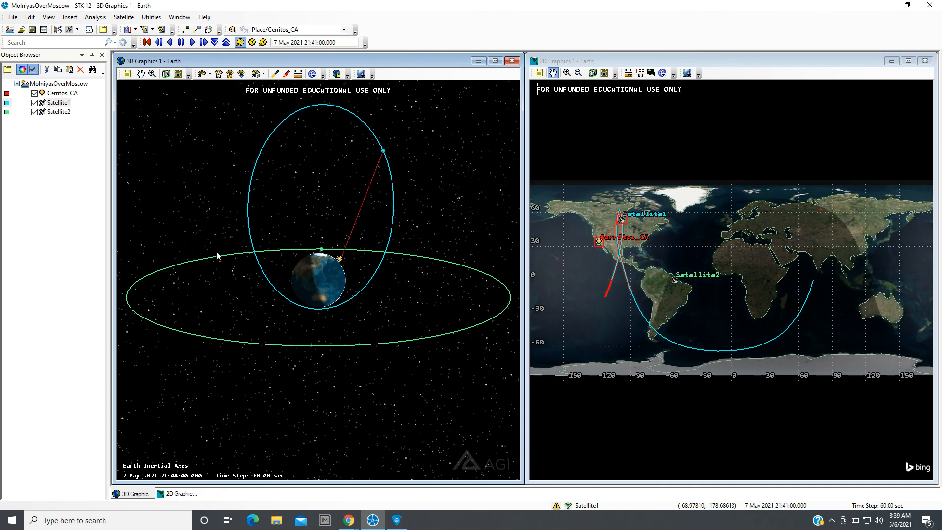
{"action": "scroll", "coordinate": [317, 295], "scroll_direction": "up", "scroll_amount": 1}
{"action": "scroll", "coordinate": [317, 295], "scroll_direction": "up", "scroll_amount": 3}
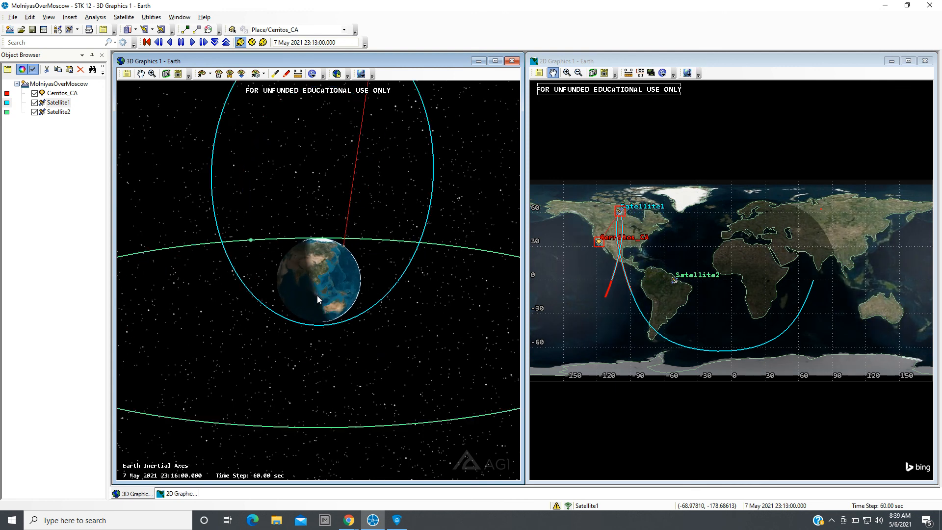
{"action": "scroll", "coordinate": [318, 307], "scroll_direction": "down", "scroll_amount": 2}
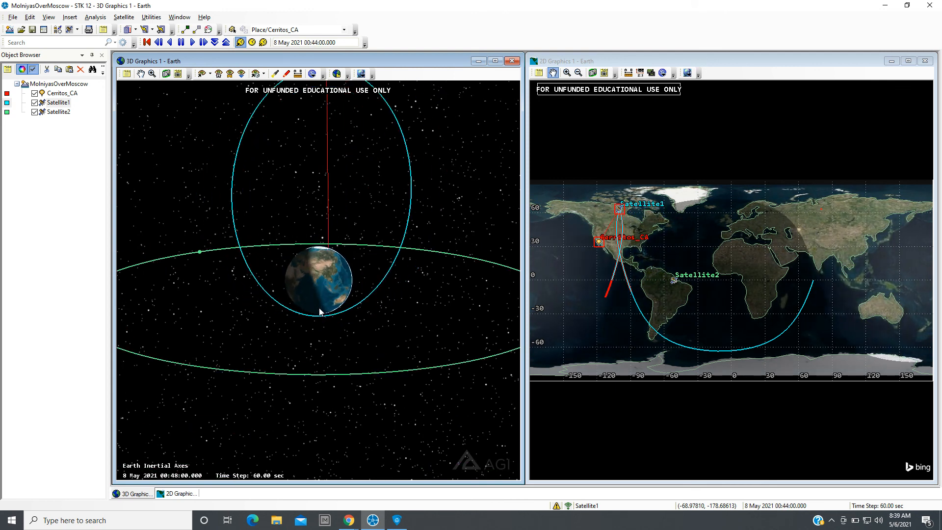
{"action": "scroll", "coordinate": [318, 307], "scroll_direction": "down", "scroll_amount": 1}
{"action": "scroll", "coordinate": [317, 307], "scroll_direction": "down", "scroll_amount": 1}
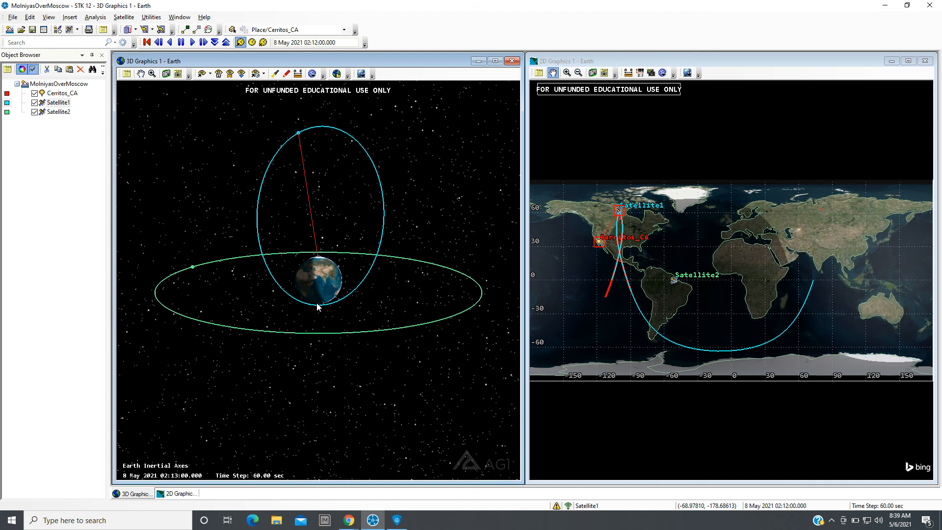
{"action": "scroll", "coordinate": [313, 296], "scroll_direction": "down", "scroll_amount": 2}
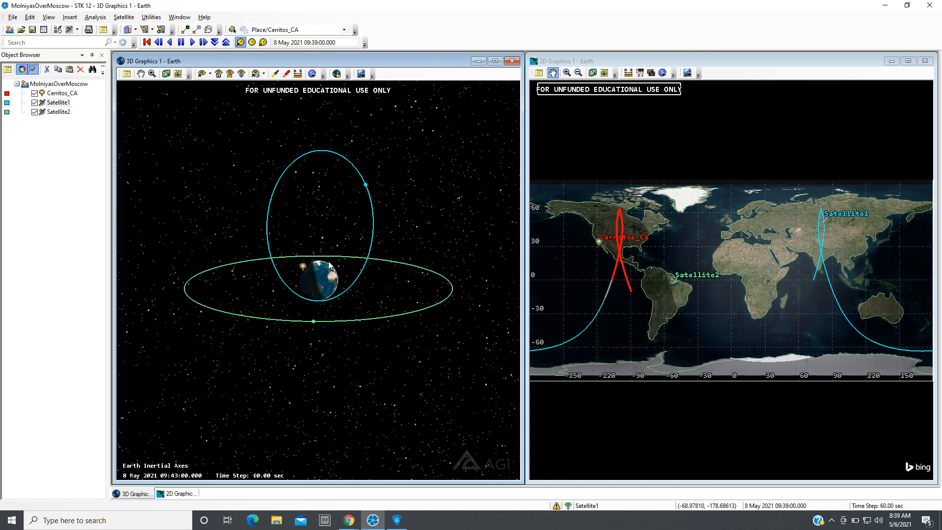
{"action": "left_click_drag", "start_coordinate": [330, 259], "coordinate": [291, 239]}
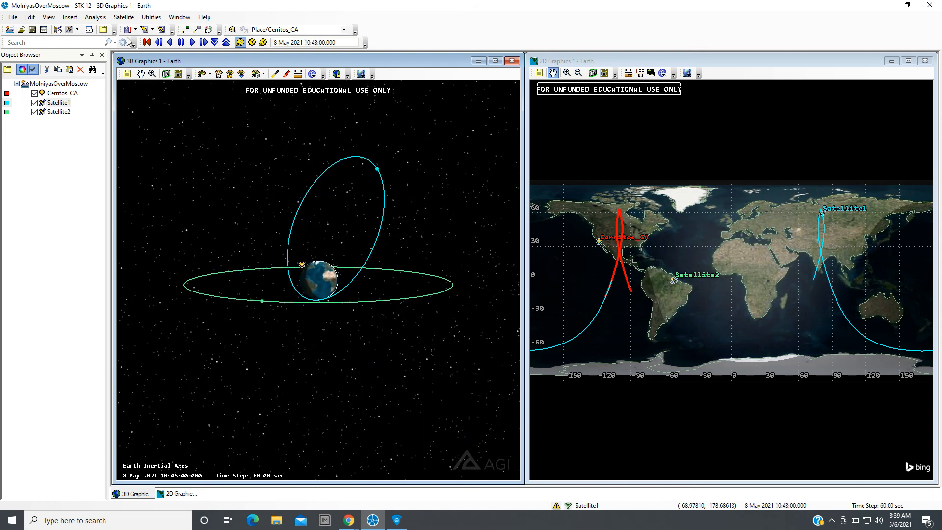
{"action": "left_click", "coordinate": [147, 42]}
{"action": "left_click_drag", "start_coordinate": [388, 269], "coordinate": [364, 279]}
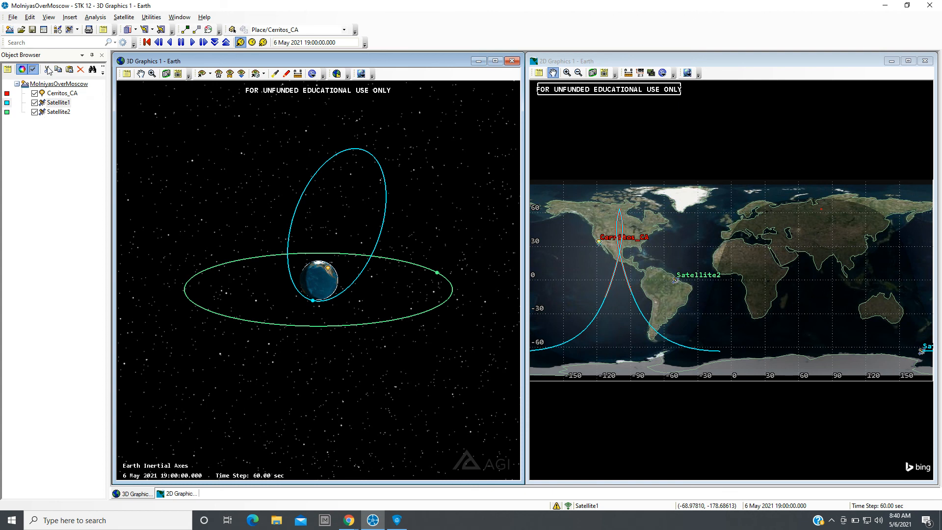
Insert a new default satellite into the scenario and select it in the object browser.
{"action": "left_click", "coordinate": [69, 18]}
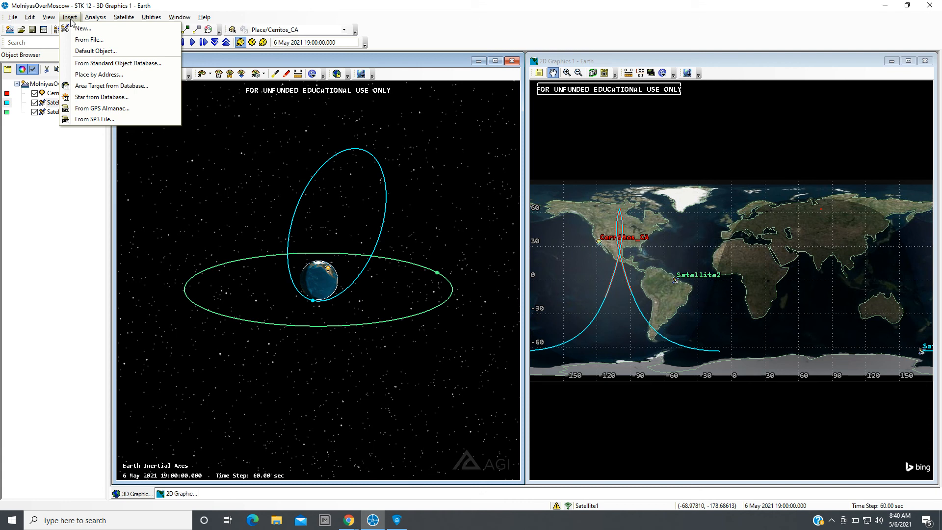
{"action": "left_click", "coordinate": [82, 29]}
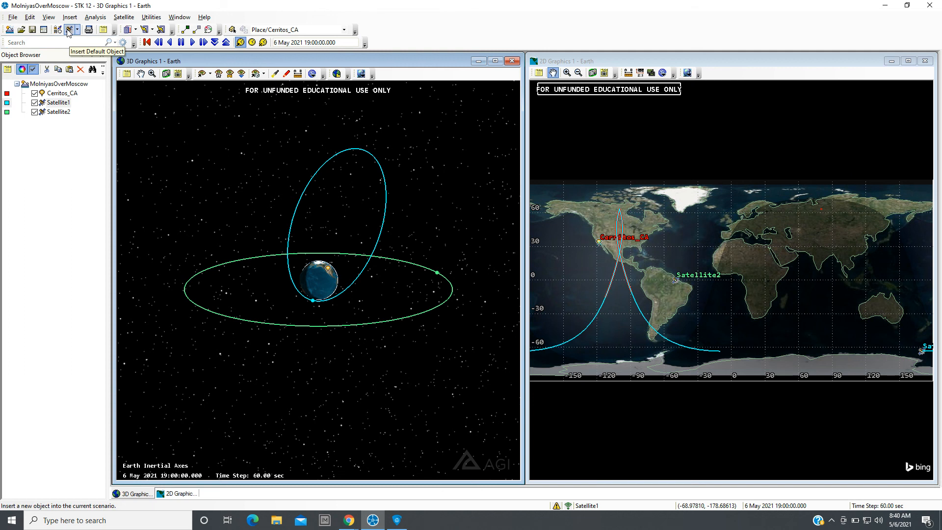
{"action": "left_click", "coordinate": [68, 30]}
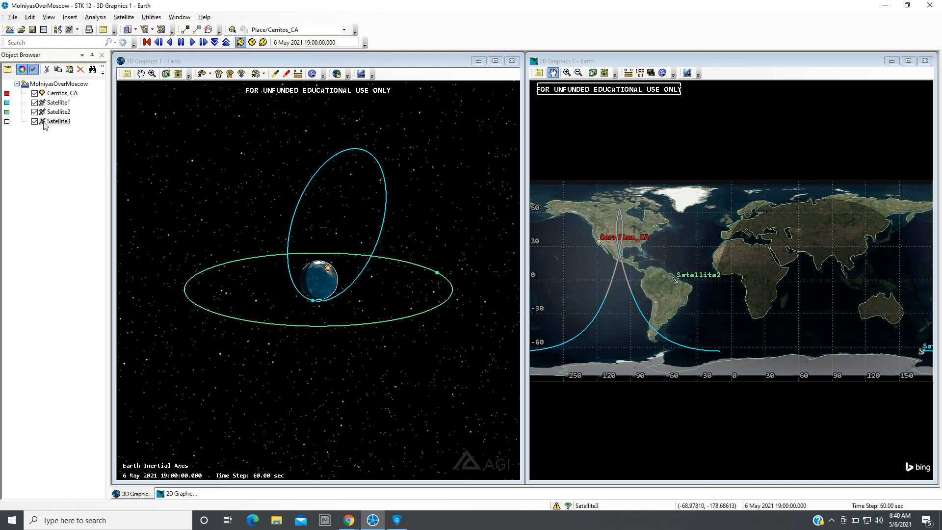
{"action": "left_click", "coordinate": [41, 122]}
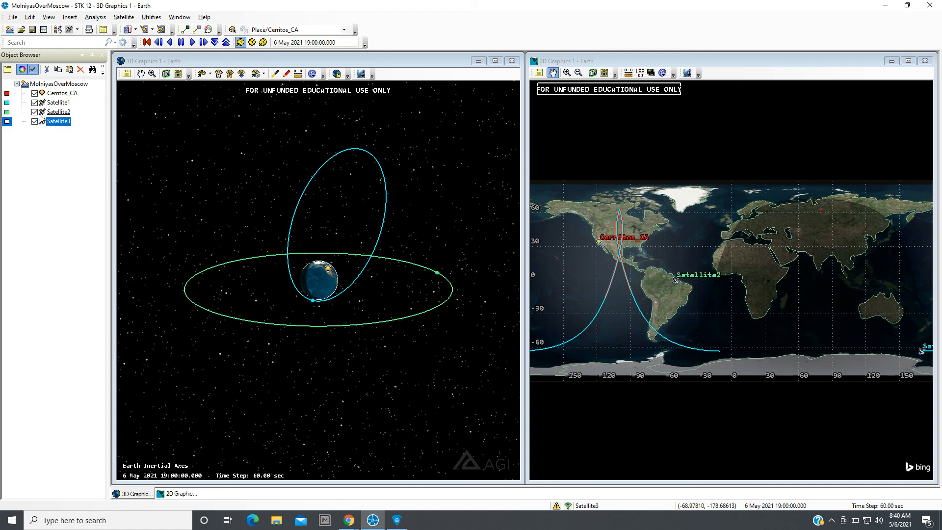
Use the Orbit Wizard to give Satellite3 a Molniya orbit with an apogee longitude of about -287 deg.
{"action": "left_click", "coordinate": [126, 17]}
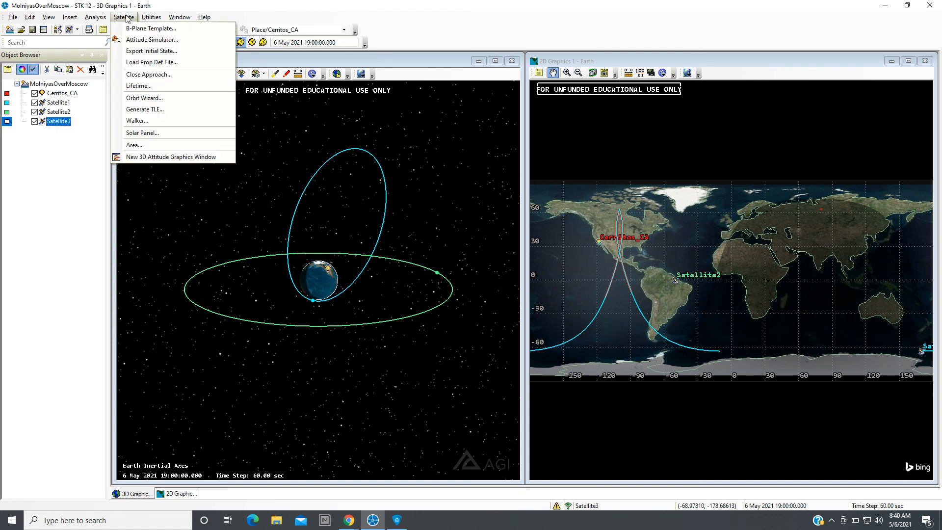
{"action": "left_click", "coordinate": [152, 99]}
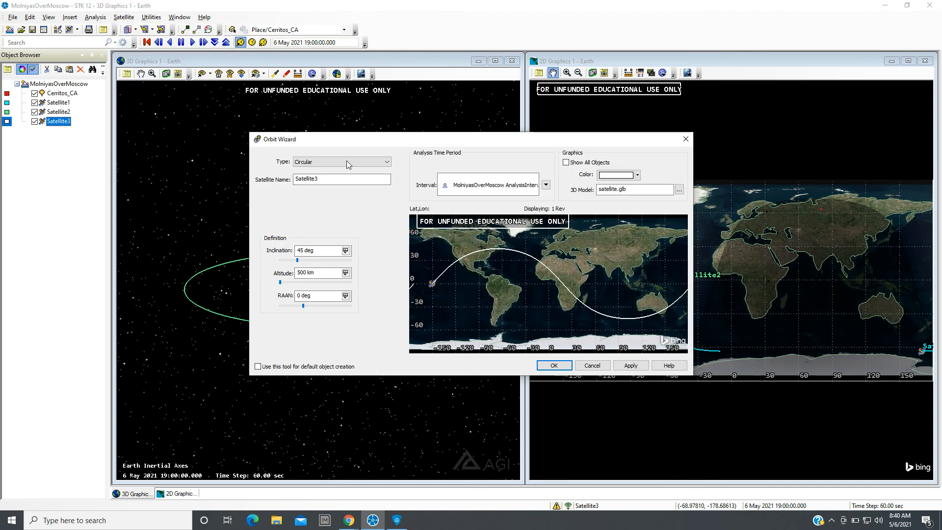
{"action": "left_click", "coordinate": [388, 162]}
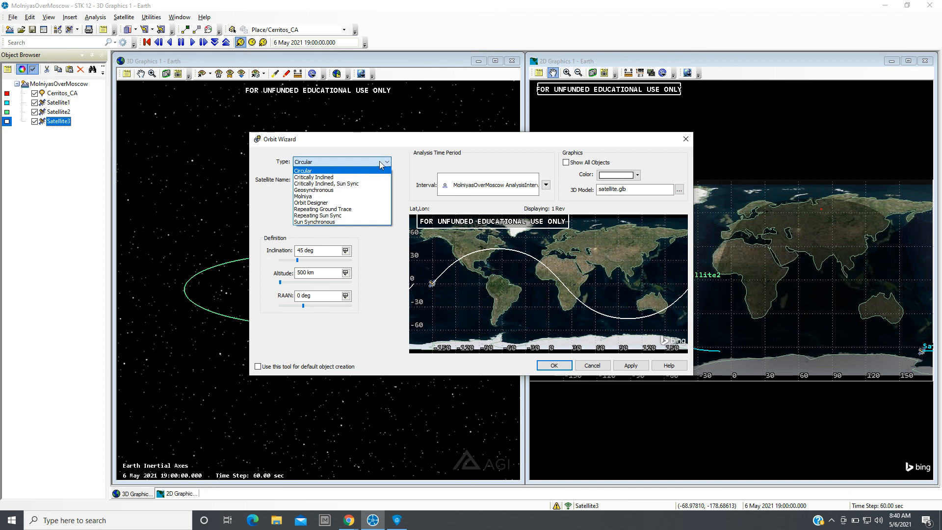
{"action": "left_click", "coordinate": [332, 197]}
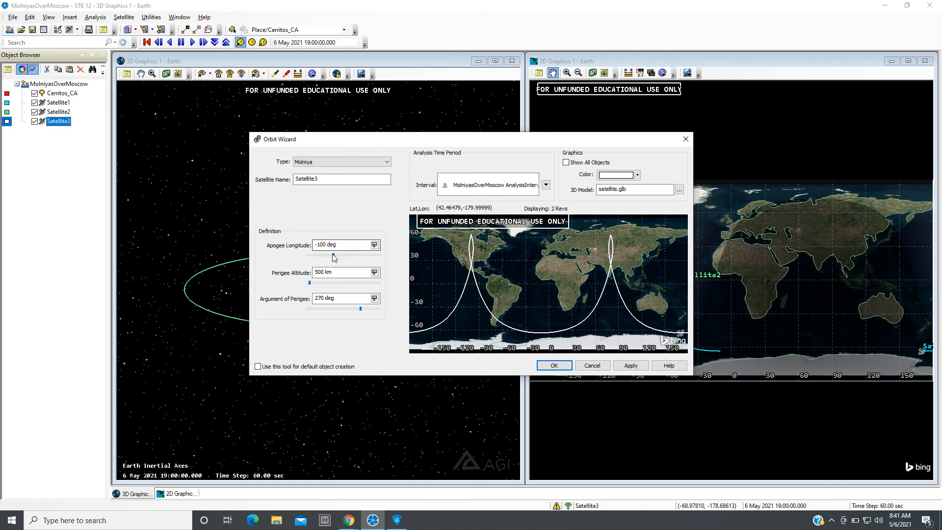
{"action": "mouse_move", "coordinate": [333, 254]}
{"action": "left_mouse_down"}
{"action": "mouse_move", "coordinate": [357, 254]}
{"action": "mouse_move", "coordinate": [303, 252]}
{"action": "mouse_move", "coordinate": [338, 263]}
{"action": "mouse_move", "coordinate": [315, 254]}
{"action": "left_mouse_up"}
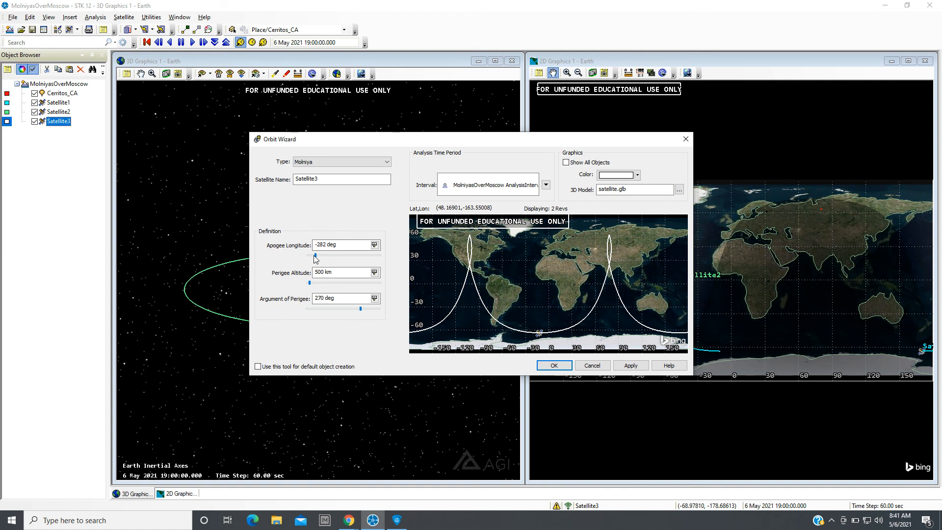
{"action": "left_click_drag", "start_coordinate": [315, 256], "coordinate": [315, 259]}
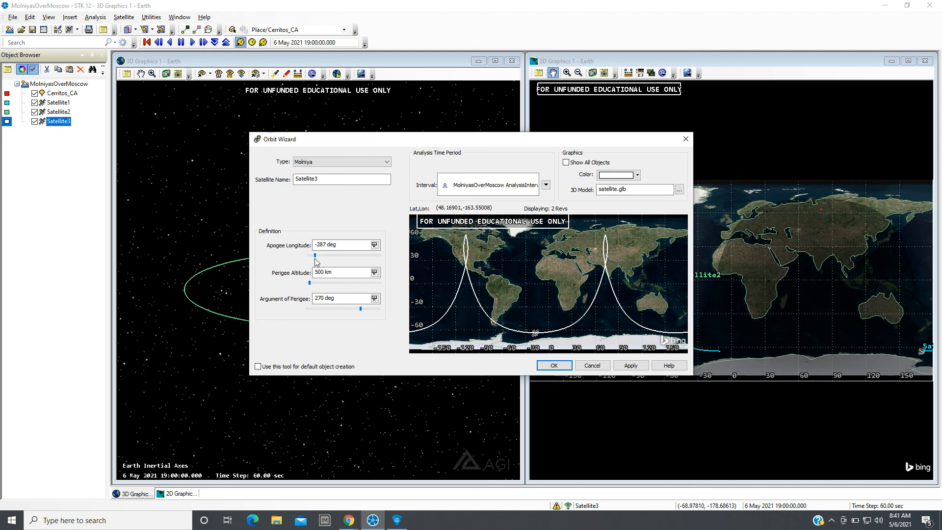
{"action": "left_click", "coordinate": [545, 366]}
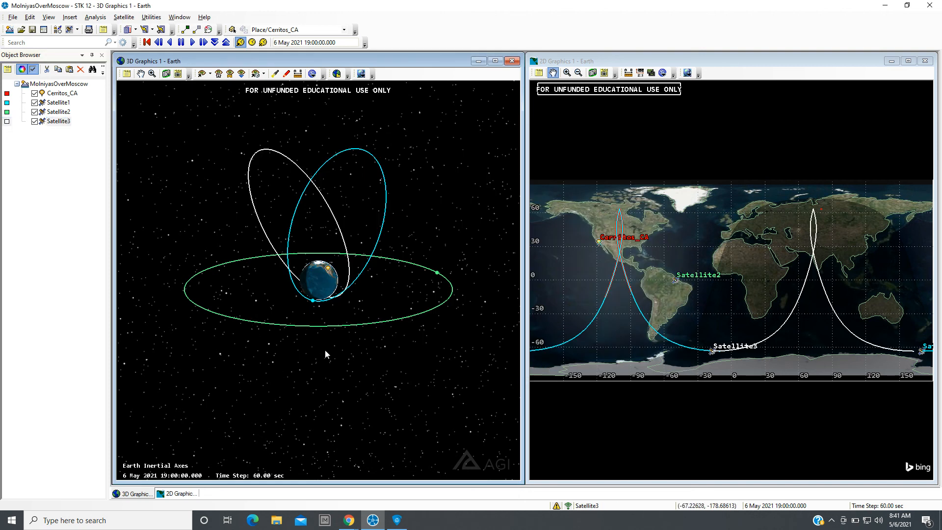
Orbit and zoom the 3D view to examine the three satellite orbits around the Earth.
{"action": "left_click_drag", "start_coordinate": [325, 349], "coordinate": [295, 318]}
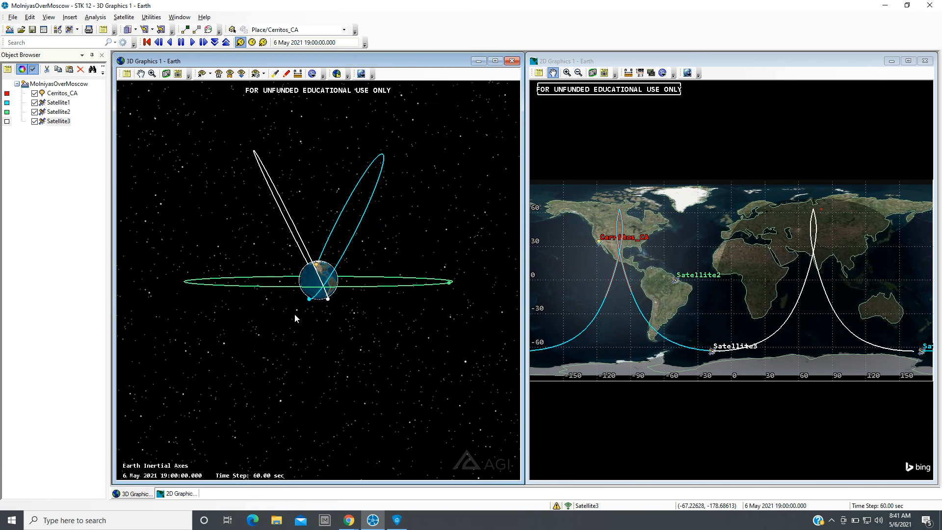
{"action": "scroll", "coordinate": [370, 302], "scroll_direction": "up", "scroll_amount": 3}
{"action": "scroll", "coordinate": [370, 302], "scroll_direction": "down", "scroll_amount": 2}
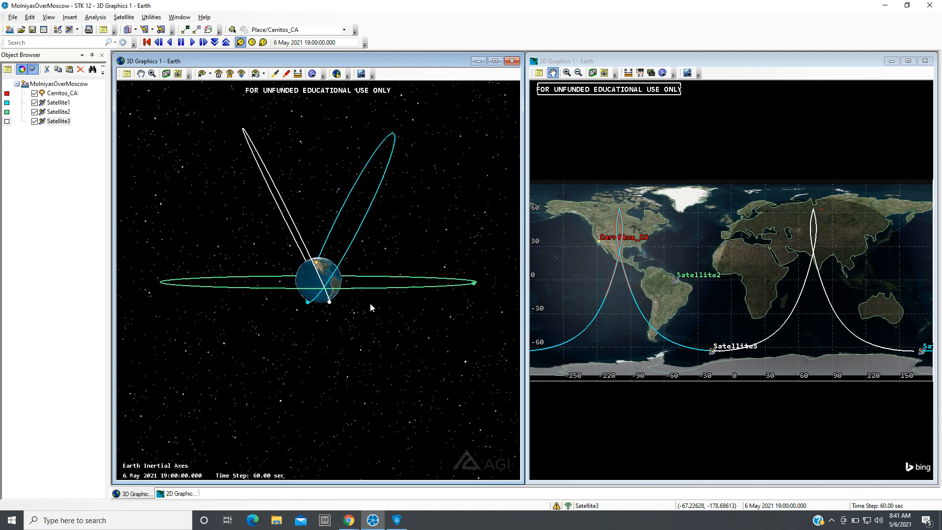
{"action": "left_click_drag", "start_coordinate": [343, 322], "coordinate": [398, 236]}
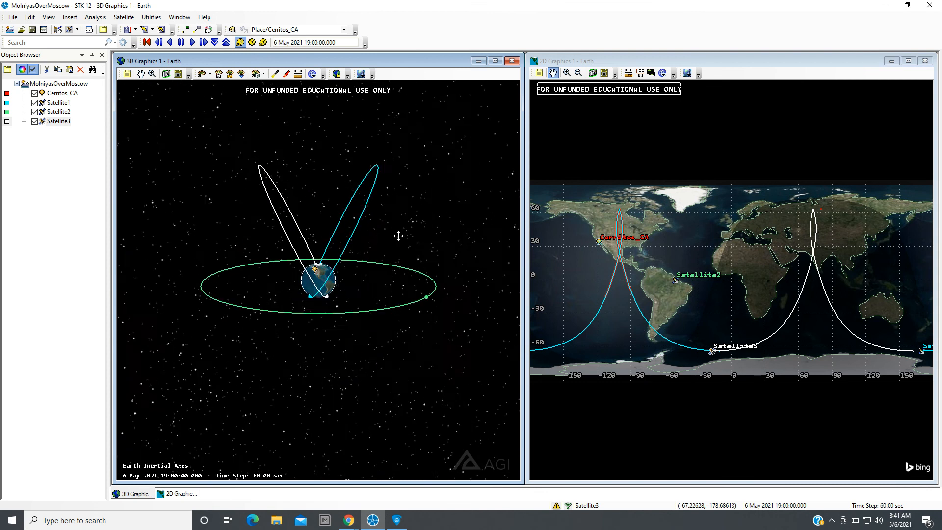
{"action": "scroll", "coordinate": [325, 348], "scroll_direction": "up", "scroll_amount": 3}
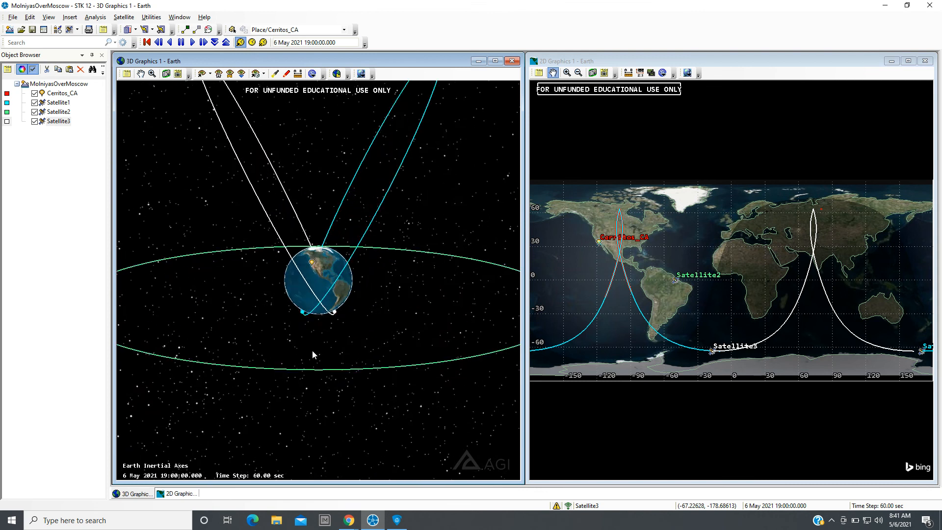
{"action": "left_click_drag", "start_coordinate": [312, 351], "coordinate": [398, 372]}
{"action": "scroll", "coordinate": [327, 324], "scroll_direction": "down", "scroll_amount": 3}
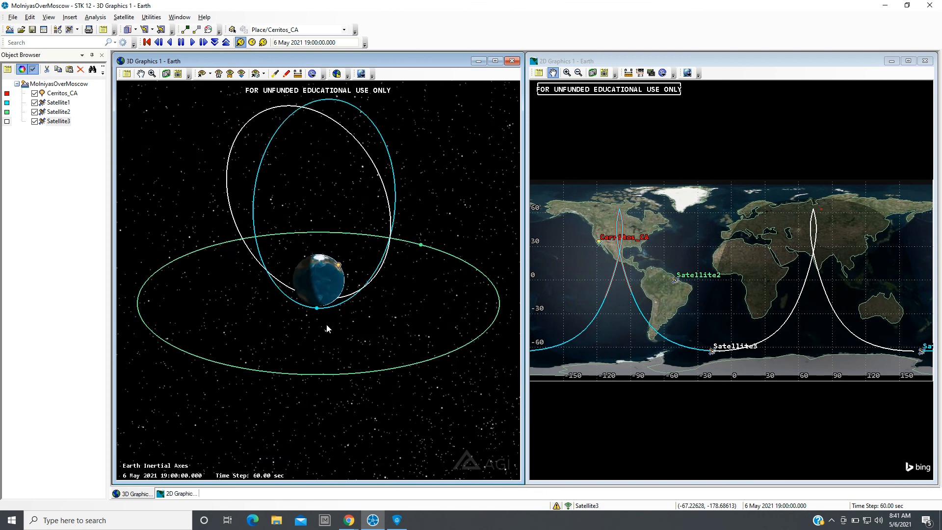
{"action": "scroll", "coordinate": [327, 328], "scroll_direction": "down", "scroll_amount": 2}
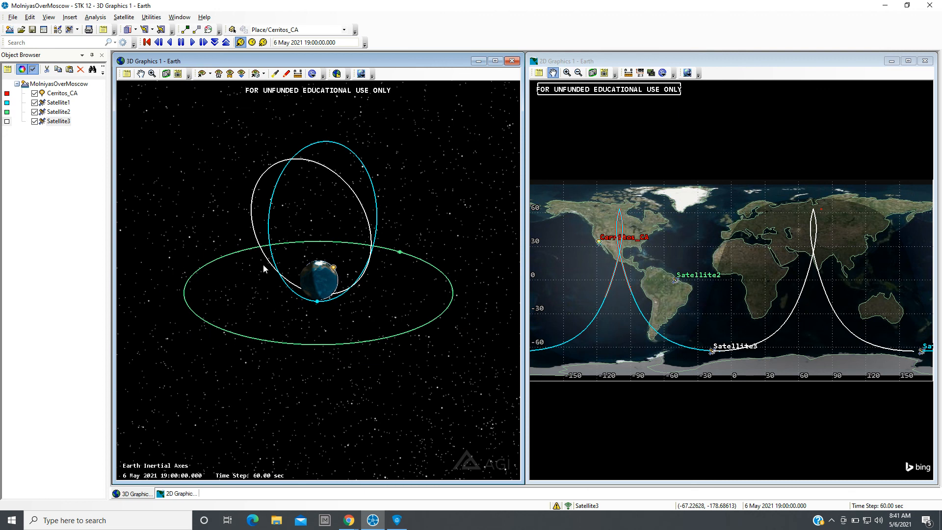
Compute access from Cerritos_CA to Satellite3 in the Access tool and close it.
{"action": "left_click", "coordinate": [42, 96]}
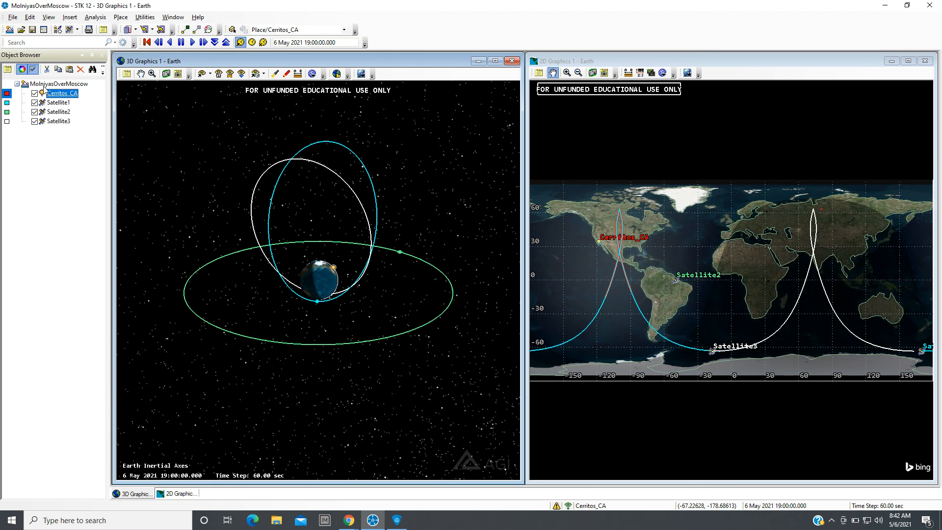
{"action": "left_click", "coordinate": [95, 18]}
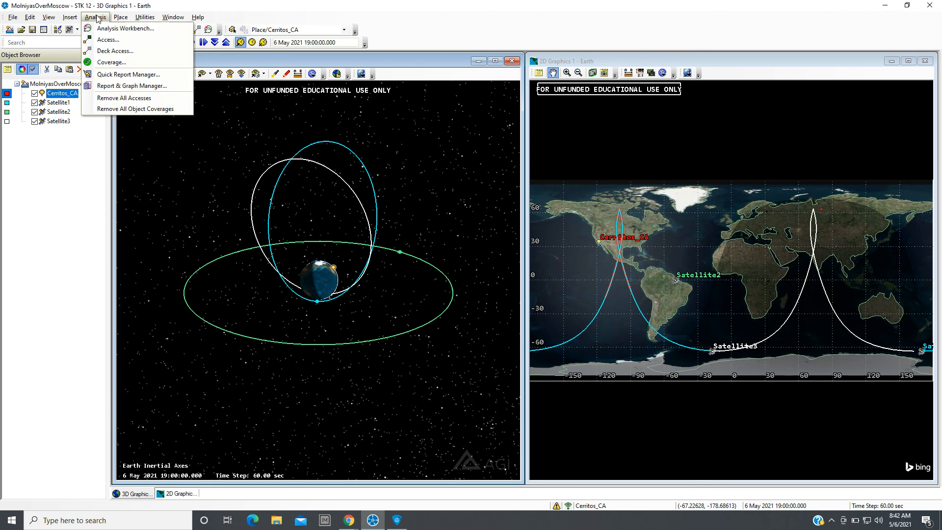
{"action": "left_click", "coordinate": [107, 40]}
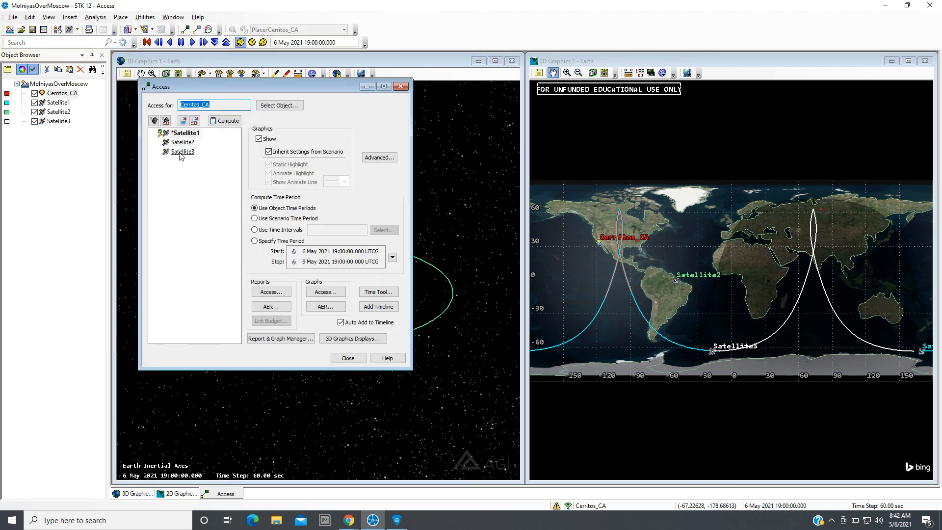
{"action": "left_click", "coordinate": [182, 151]}
{"action": "left_click", "coordinate": [226, 121]}
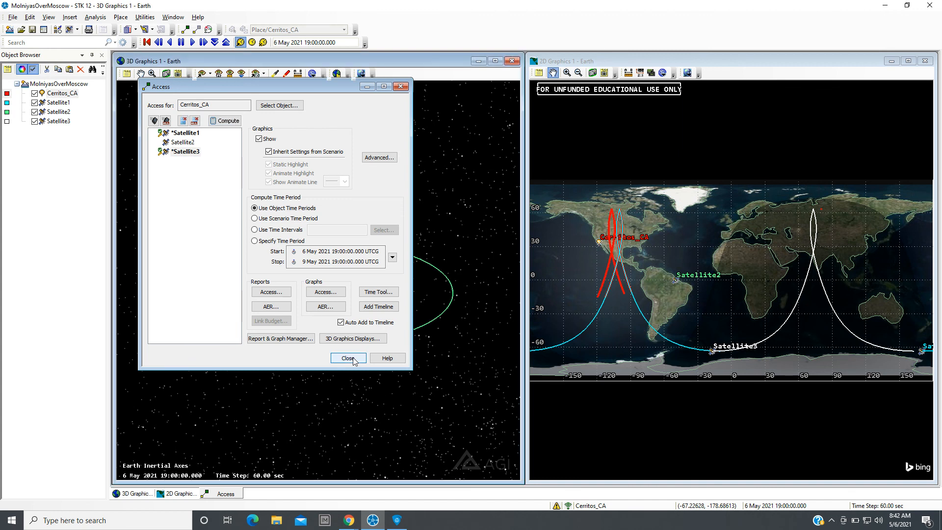
{"action": "left_click", "coordinate": [352, 358]}
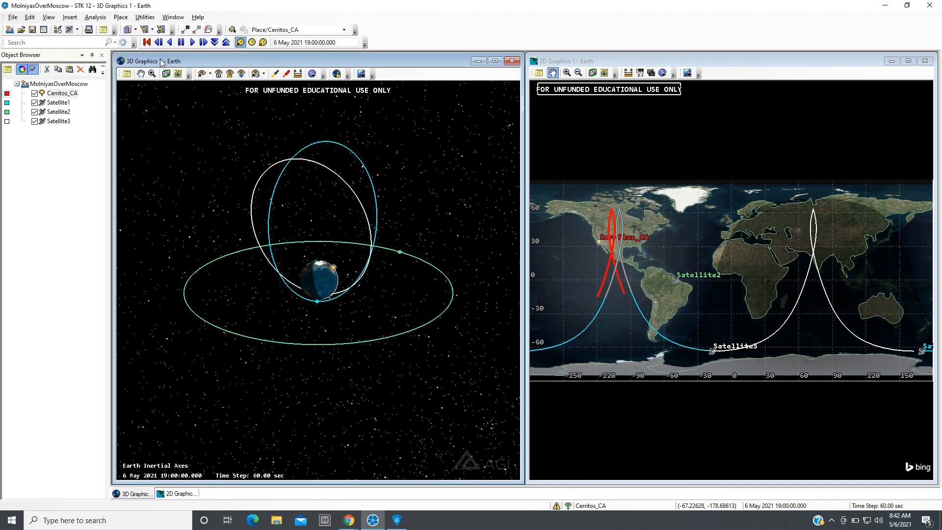
Play the animation while orbiting the 3D view to follow the accesses, then reset to the start time.
{"action": "left_click", "coordinate": [193, 45]}
{"action": "left_click_drag", "start_coordinate": [260, 298], "coordinate": [464, 280]}
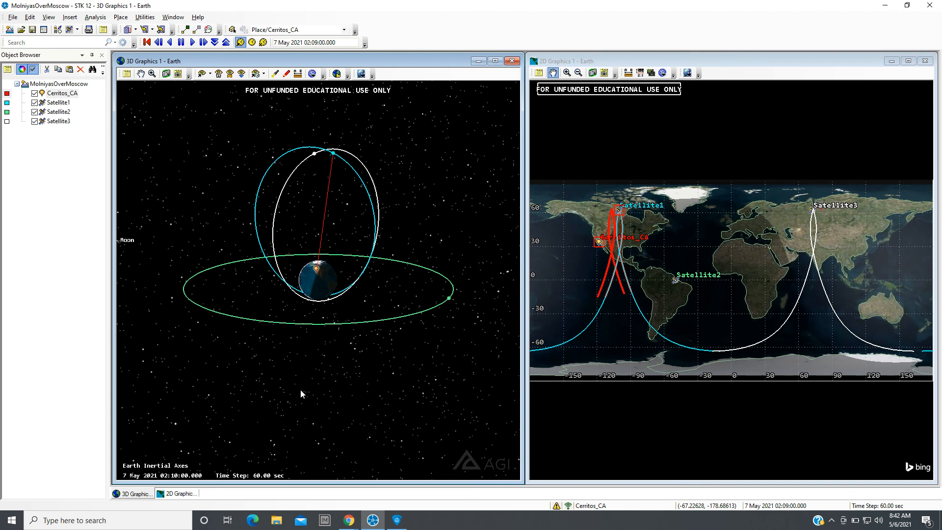
{"action": "left_click_drag", "start_coordinate": [293, 388], "coordinate": [233, 384]}
{"action": "left_click_drag", "start_coordinate": [200, 380], "coordinate": [119, 393]}
{"action": "left_click_drag", "start_coordinate": [260, 398], "coordinate": [165, 406]}
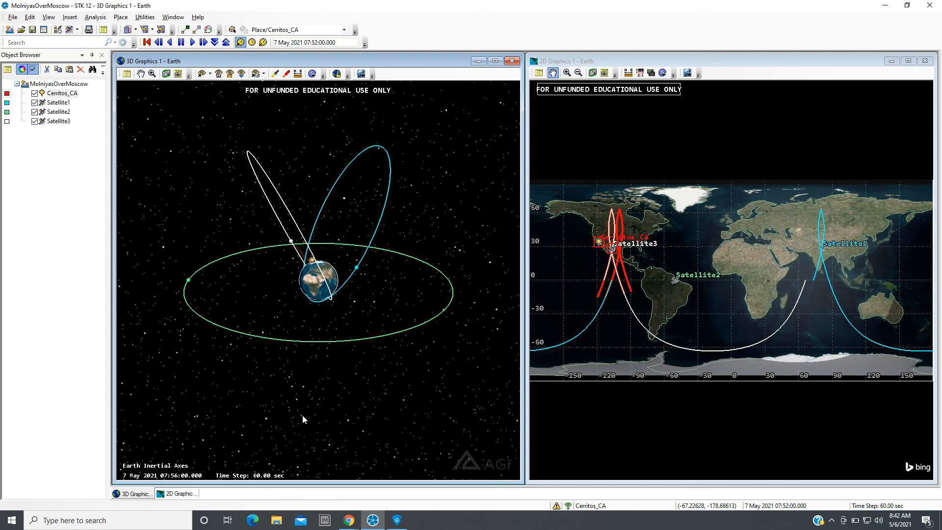
{"action": "left_click_drag", "start_coordinate": [302, 414], "coordinate": [255, 418]}
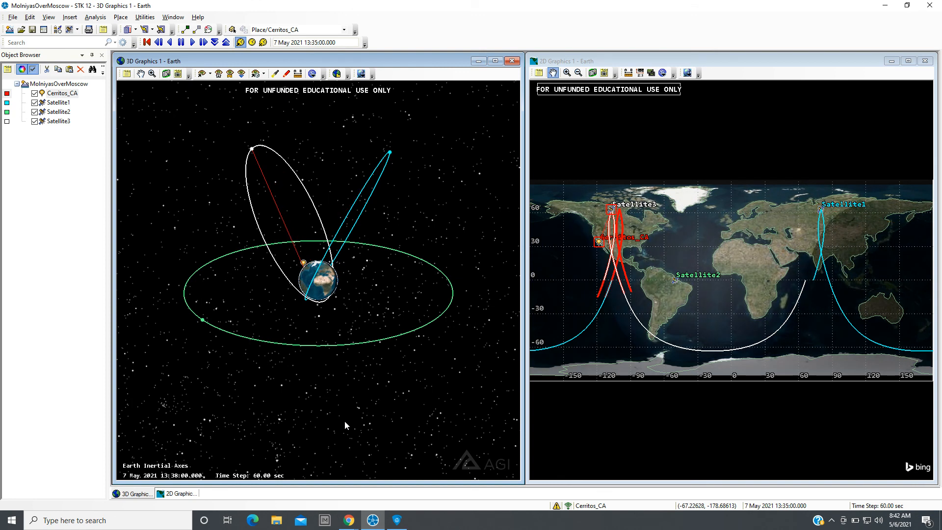
{"action": "left_click_drag", "start_coordinate": [359, 419], "coordinate": [314, 426]}
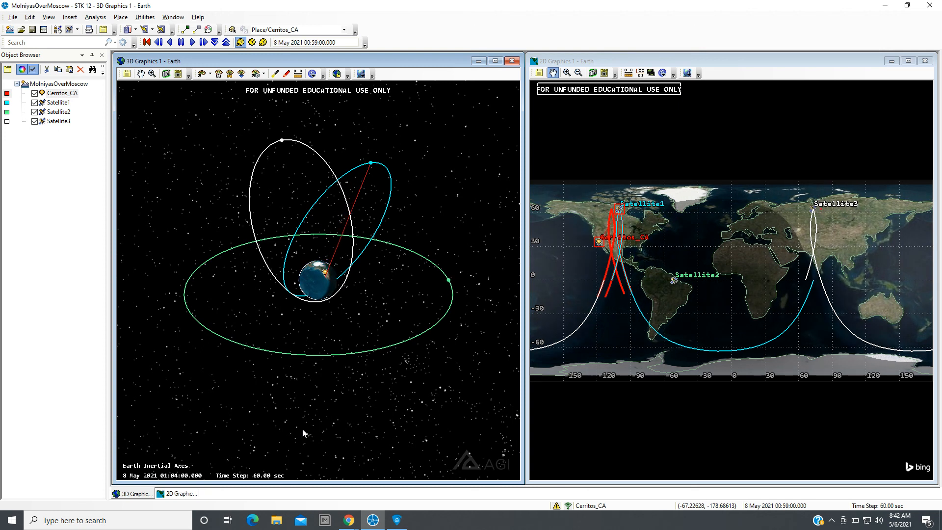
{"action": "left_click_drag", "start_coordinate": [302, 429], "coordinate": [363, 414]}
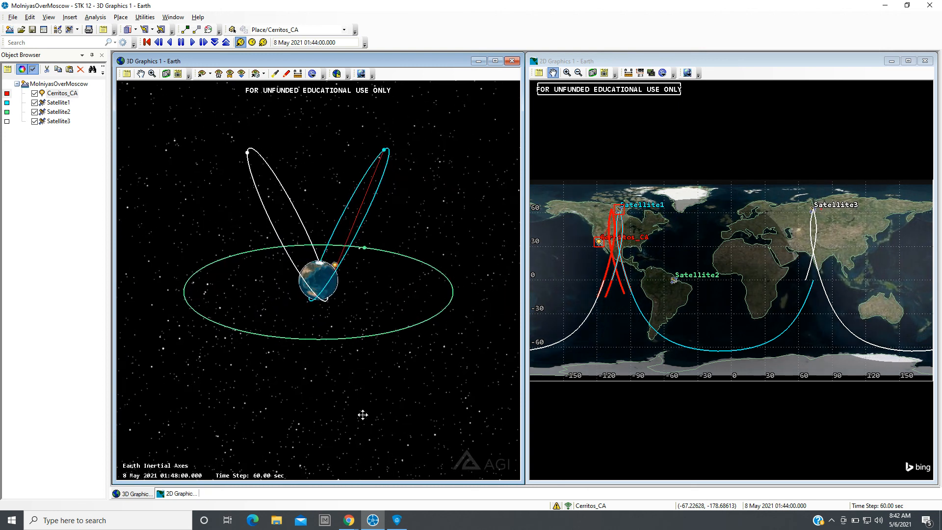
{"action": "left_click_drag", "start_coordinate": [282, 393], "coordinate": [387, 417]}
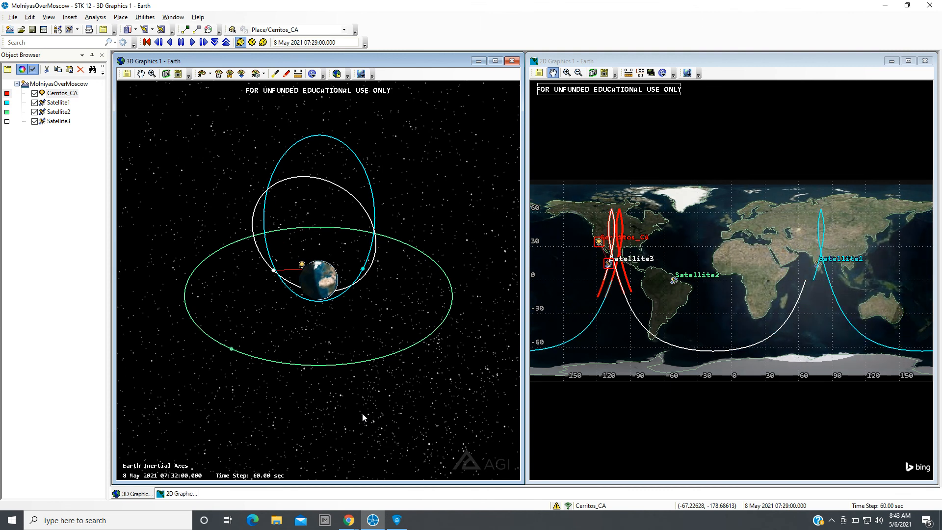
{"action": "left_click", "coordinate": [146, 43]}
Play the animation from the start while orbiting the 3D view, then pause it.
{"action": "left_click", "coordinate": [193, 42]}
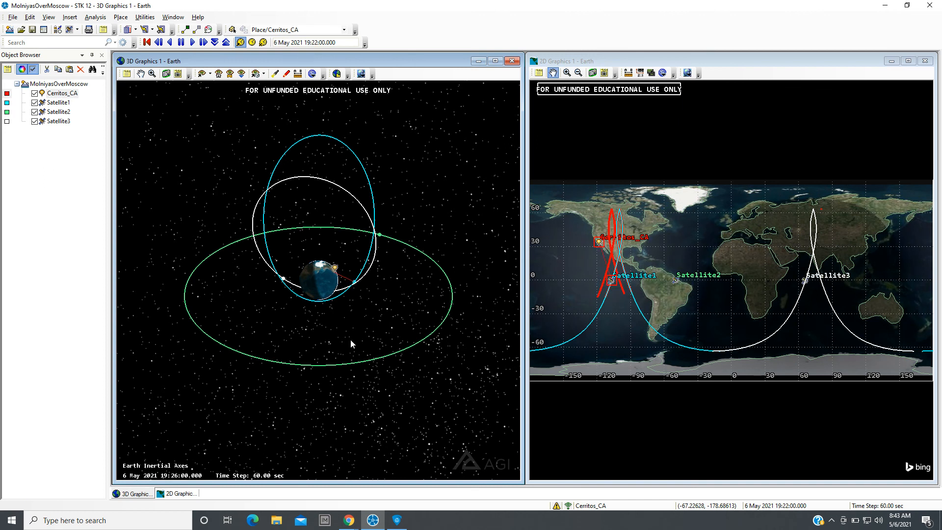
{"action": "left_click_drag", "start_coordinate": [319, 369], "coordinate": [231, 356]}
{"action": "left_click_drag", "start_coordinate": [339, 326], "coordinate": [324, 346]}
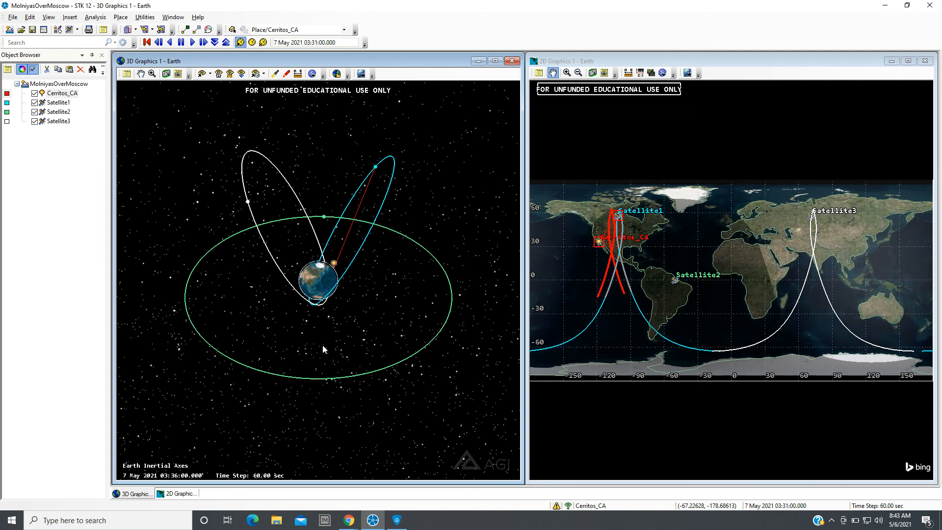
{"action": "left_click", "coordinate": [181, 42]}
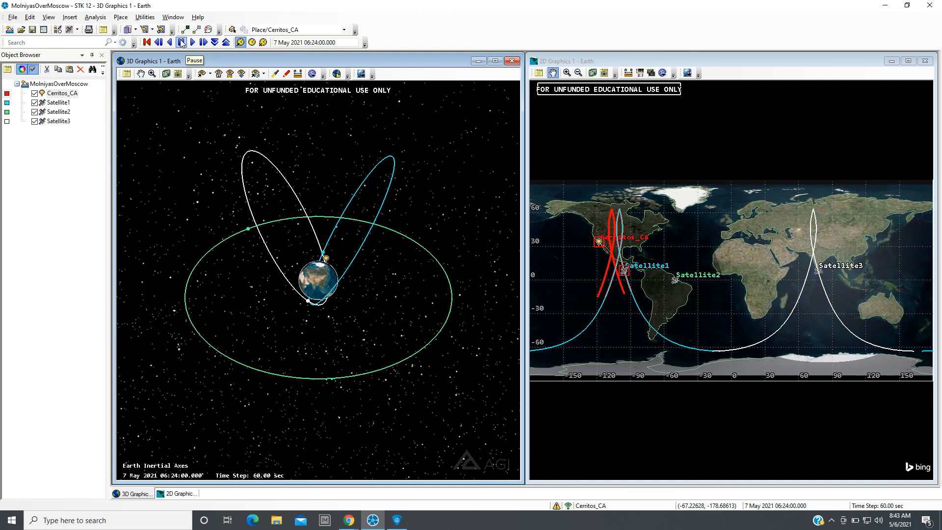
{"action": "left_click_drag", "start_coordinate": [281, 300], "coordinate": [390, 294]}
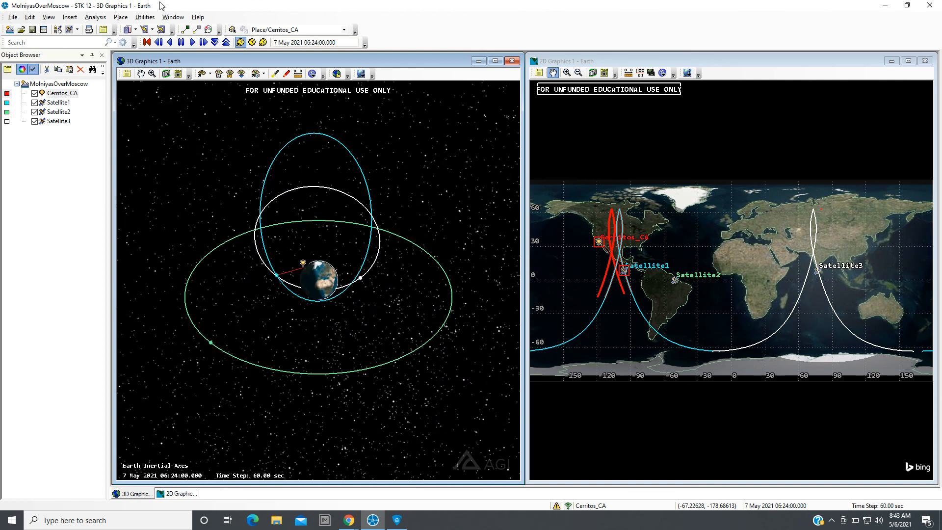
Step the animation forward five time steps and orbit the 3D view around the Earth.
{"action": "left_click", "coordinate": [203, 43]}
{"action": "left_click", "coordinate": [203, 42]}
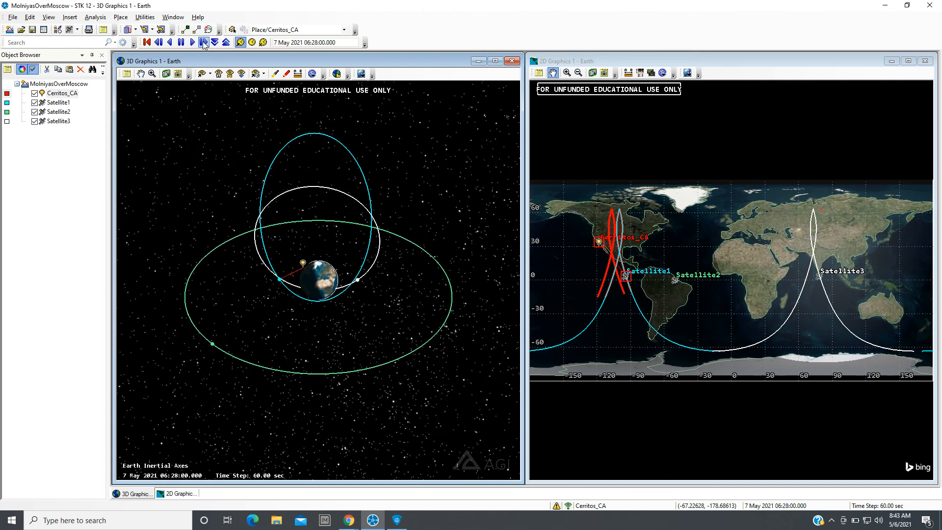
{"action": "left_click", "coordinate": [203, 43]}
{"action": "left_click", "coordinate": [203, 43]}
{"action": "left_click", "coordinate": [203, 43]}
{"action": "left_click", "coordinate": [203, 43]}
{"action": "left_click", "coordinate": [203, 43]}
{"action": "left_click", "coordinate": [203, 42]}
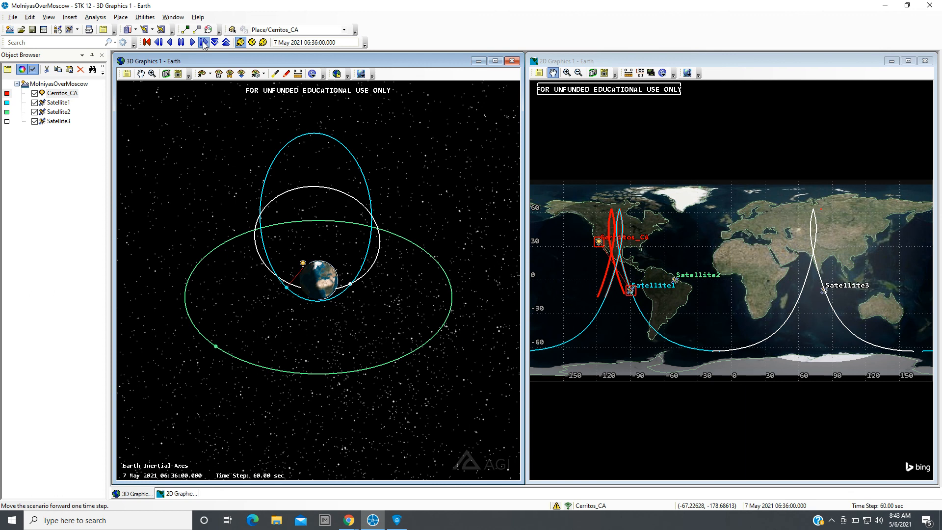
{"action": "left_click", "coordinate": [203, 43]}
{"action": "left_click", "coordinate": [203, 43]}
{"action": "left_click", "coordinate": [203, 42]}
{"action": "left_click_drag", "start_coordinate": [384, 276], "coordinate": [192, 279]}
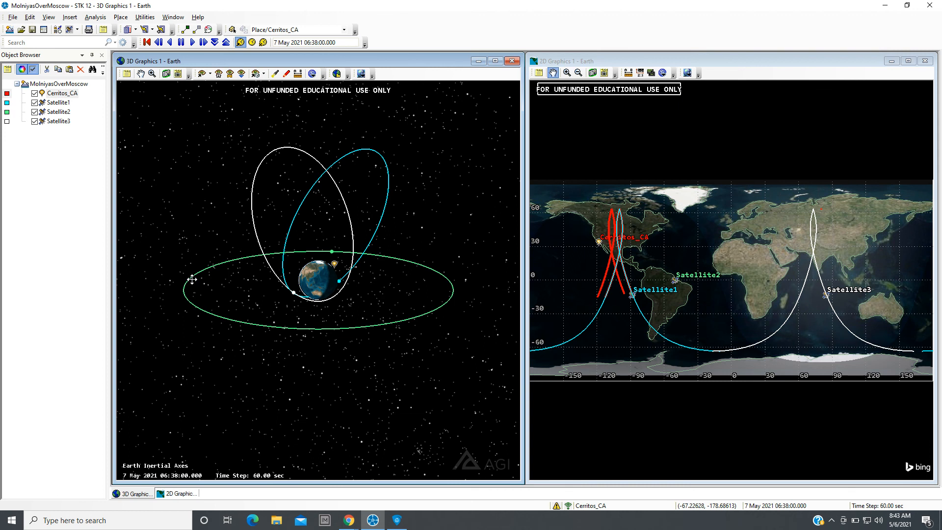
Advance the animation again, then orbit and zoom the 3D view around Satellite3's access line.
{"action": "left_click", "coordinate": [192, 43]}
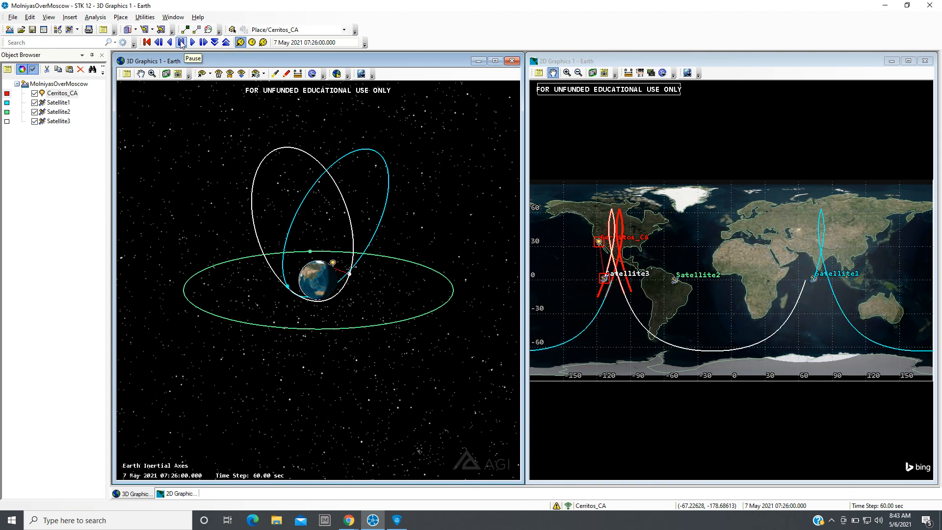
{"action": "left_click_drag", "start_coordinate": [321, 308], "coordinate": [463, 316]}
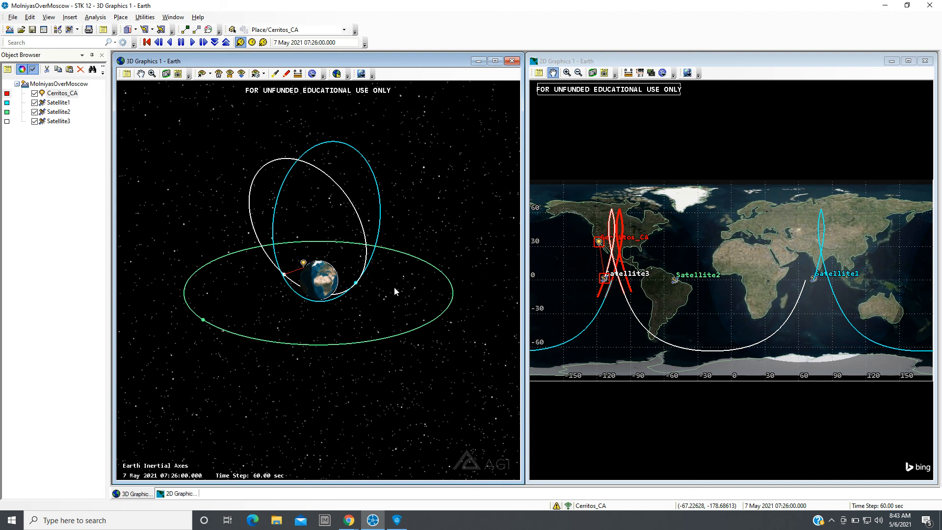
{"action": "scroll", "coordinate": [296, 261], "scroll_direction": "up", "scroll_amount": 3}
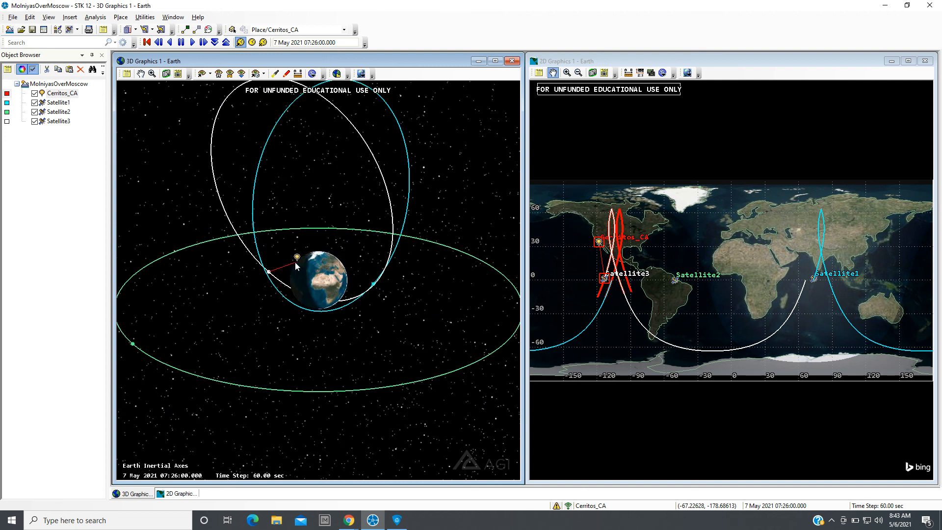
{"action": "left_click_drag", "start_coordinate": [295, 262], "coordinate": [105, 322]}
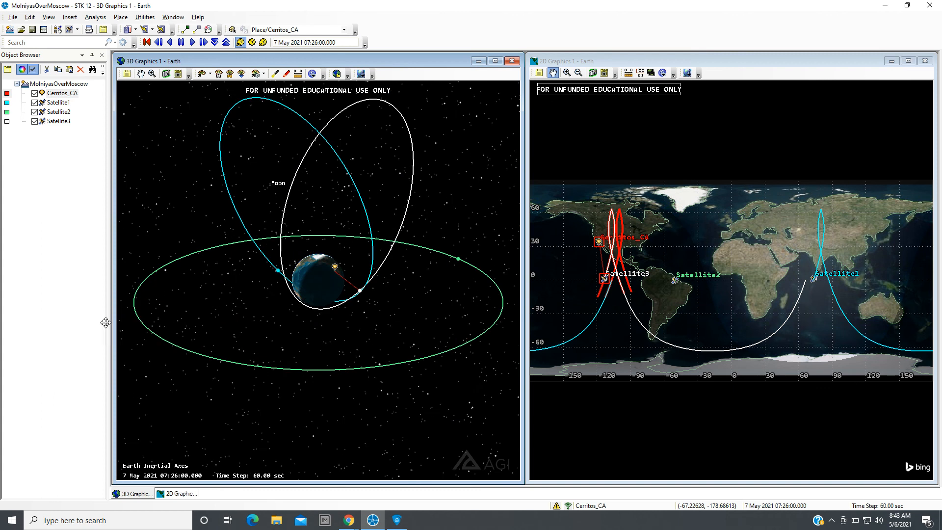
Play the animation while orbiting and zooming the 3D view around the Earth to follow the satellites, then pause.
{"action": "left_click", "coordinate": [194, 43]}
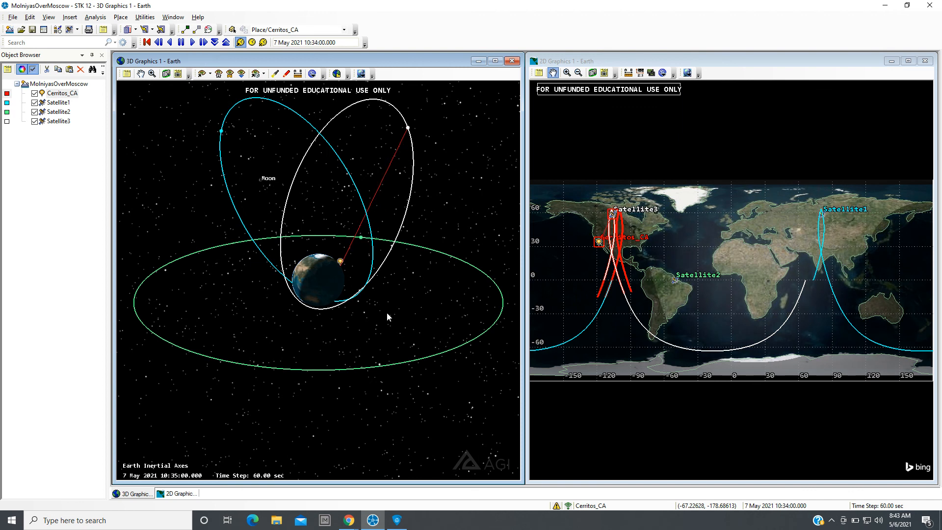
{"action": "left_click_drag", "start_coordinate": [386, 312], "coordinate": [290, 329]}
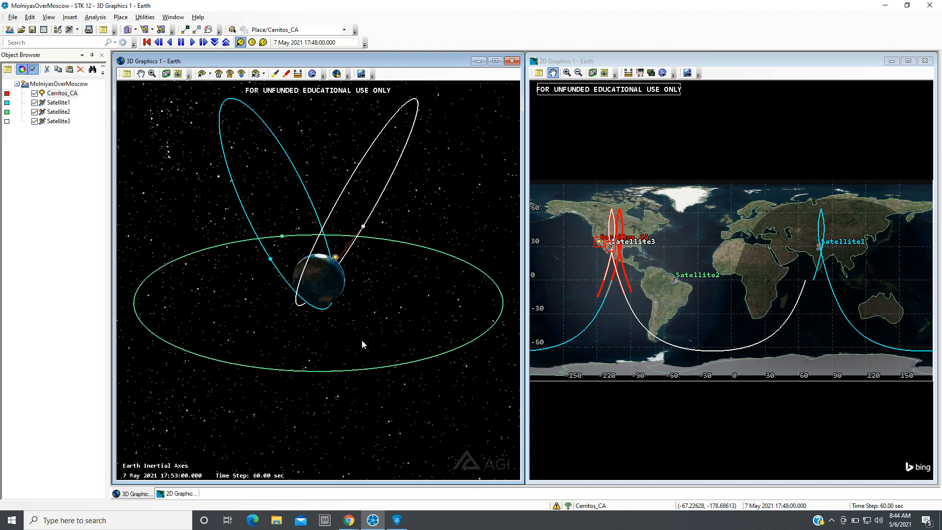
{"action": "left_click_drag", "start_coordinate": [345, 342], "coordinate": [386, 358]}
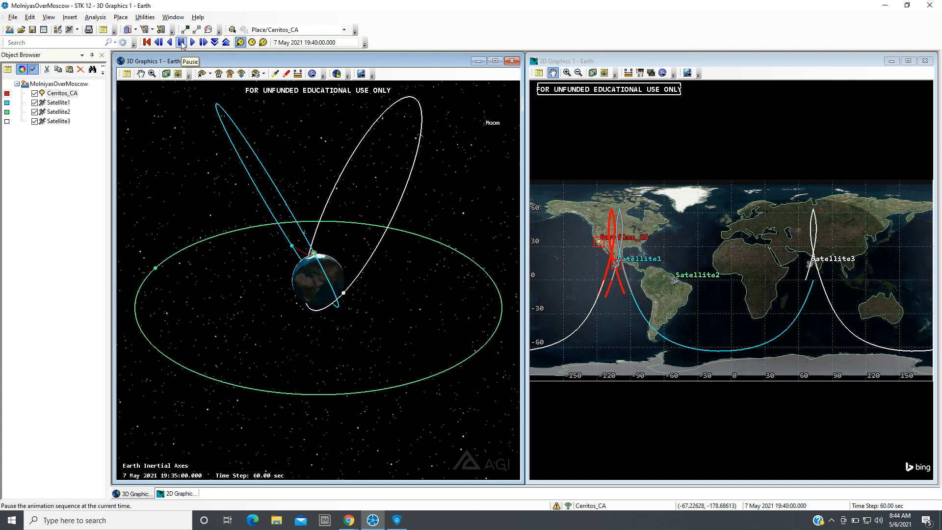
{"action": "left_click_drag", "start_coordinate": [293, 301], "coordinate": [345, 359]}
{"action": "scroll", "coordinate": [266, 311], "scroll_direction": "up", "scroll_amount": 4}
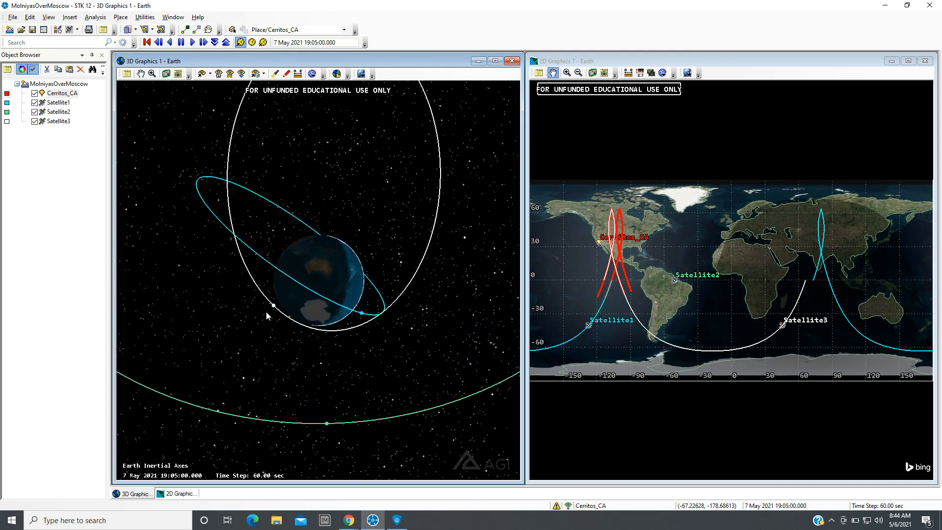
{"action": "scroll", "coordinate": [269, 314], "scroll_direction": "up", "scroll_amount": 3}
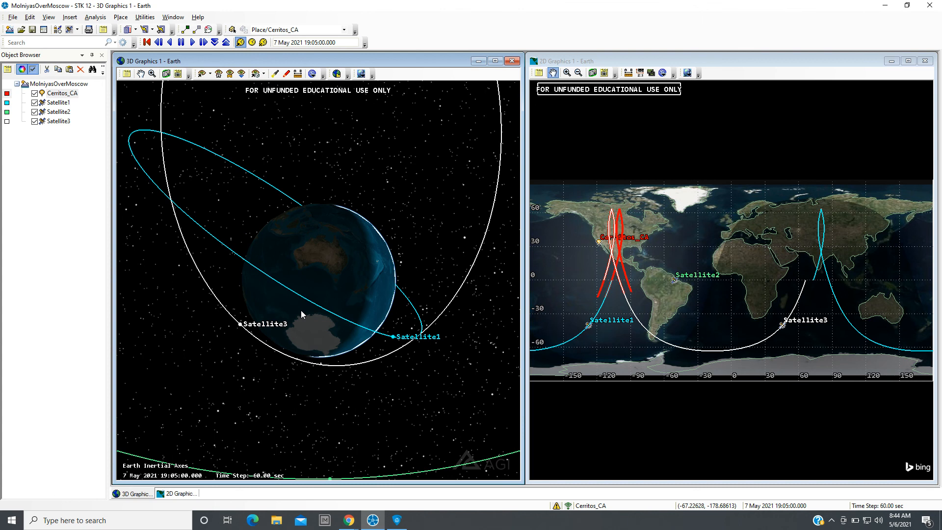
{"action": "left_click_drag", "start_coordinate": [337, 281], "coordinate": [354, 342]}
{"action": "scroll", "coordinate": [354, 342], "scroll_direction": "down", "scroll_amount": 5}
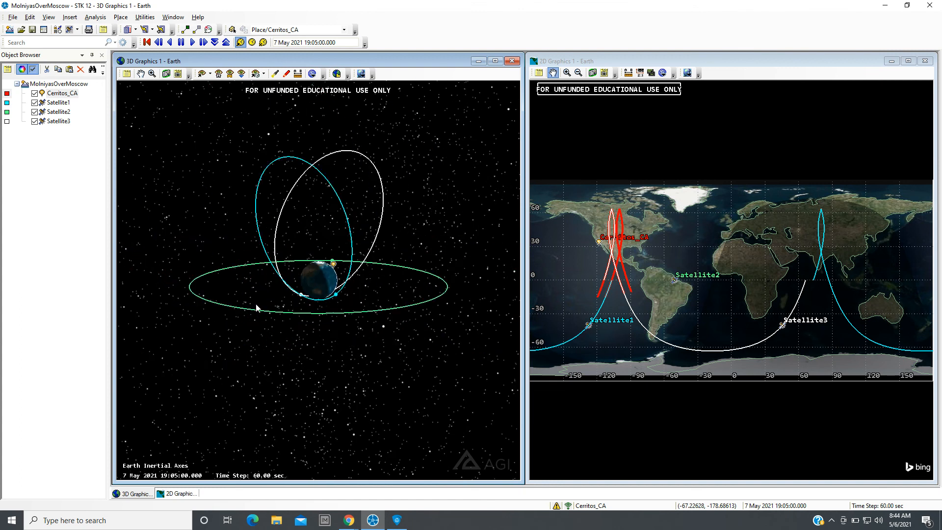
Insert a fourth satellite and set its orbit type to Molniya in the Orbit Wizard.
{"action": "left_click", "coordinate": [69, 31]}
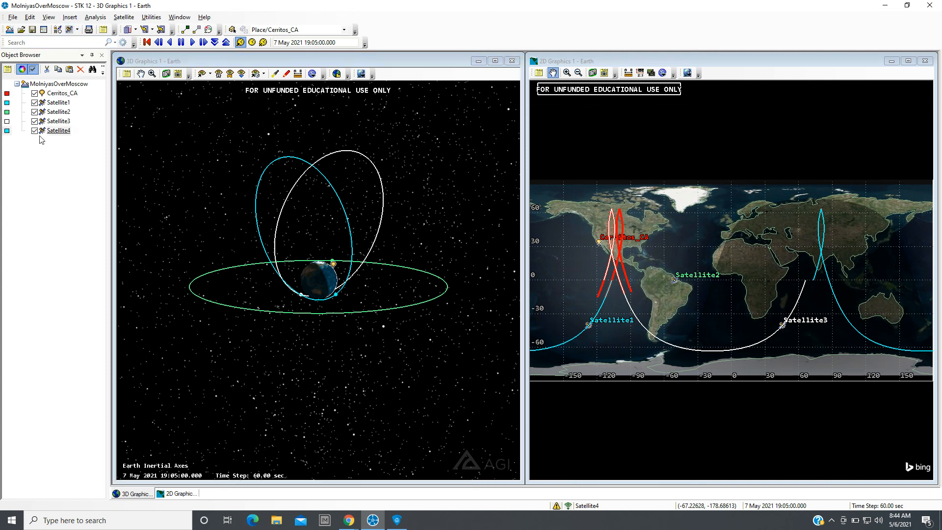
{"action": "left_click", "coordinate": [124, 17]}
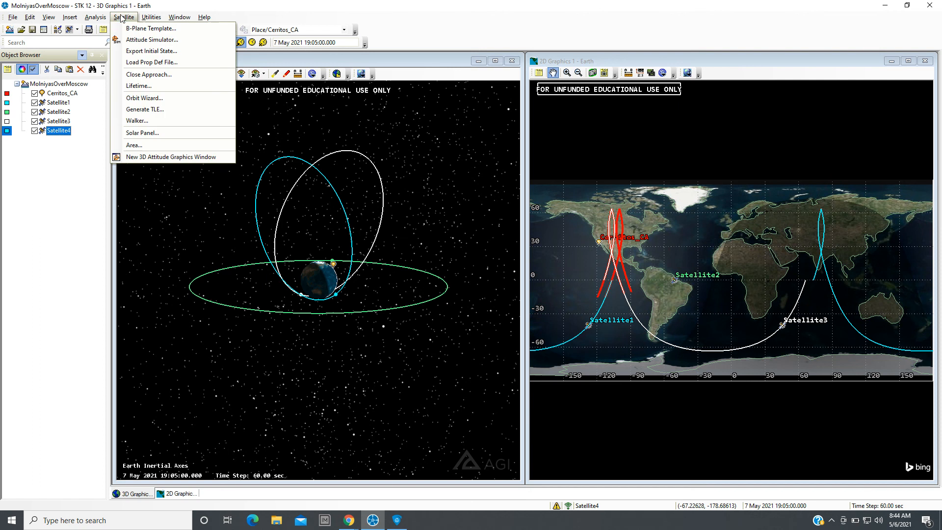
{"action": "left_click", "coordinate": [125, 100]}
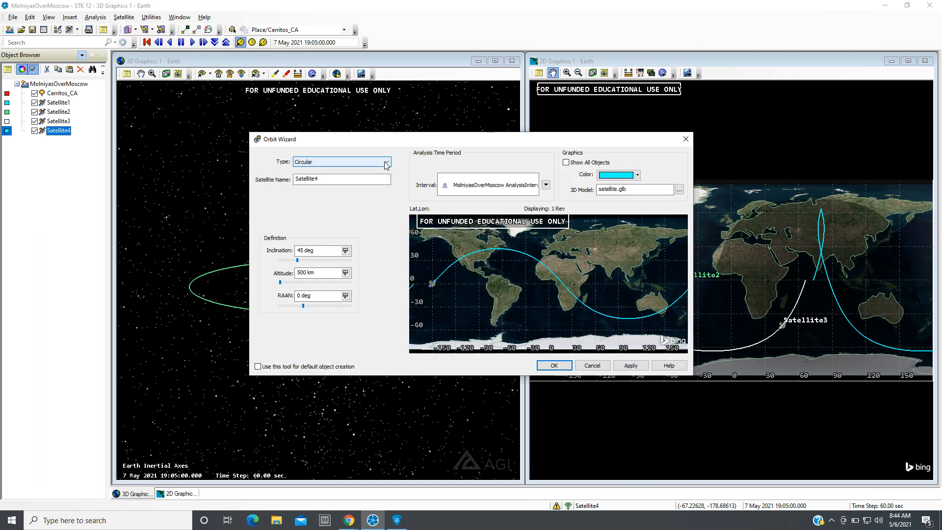
{"action": "left_click", "coordinate": [386, 162]}
{"action": "left_click", "coordinate": [304, 196]}
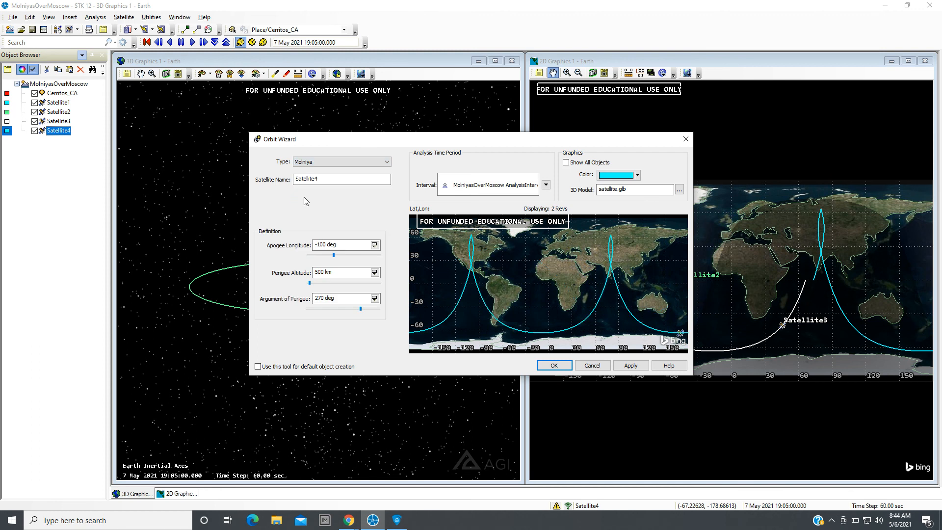
Color the new satellite purple, set its apogee longitude to 37 deg, and apply the orbit.
{"action": "left_click", "coordinate": [637, 175]}
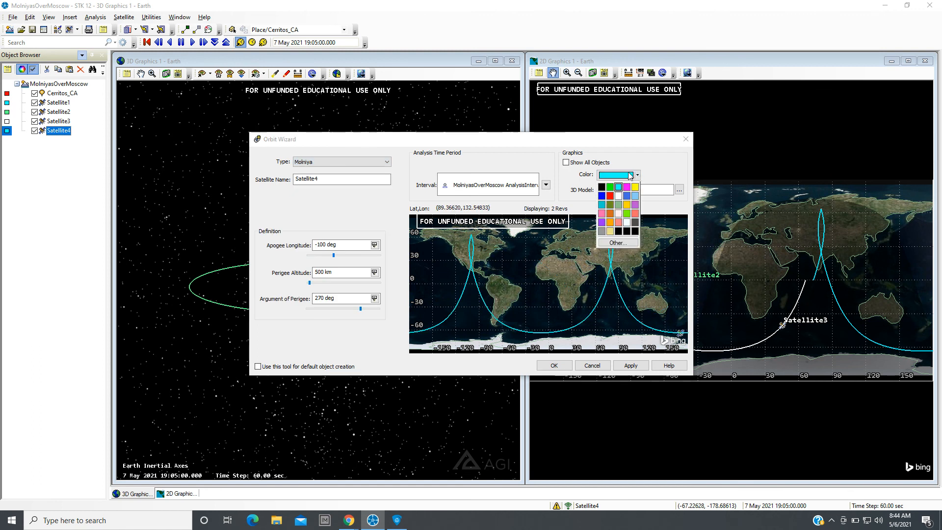
{"action": "left_click", "coordinate": [635, 205]}
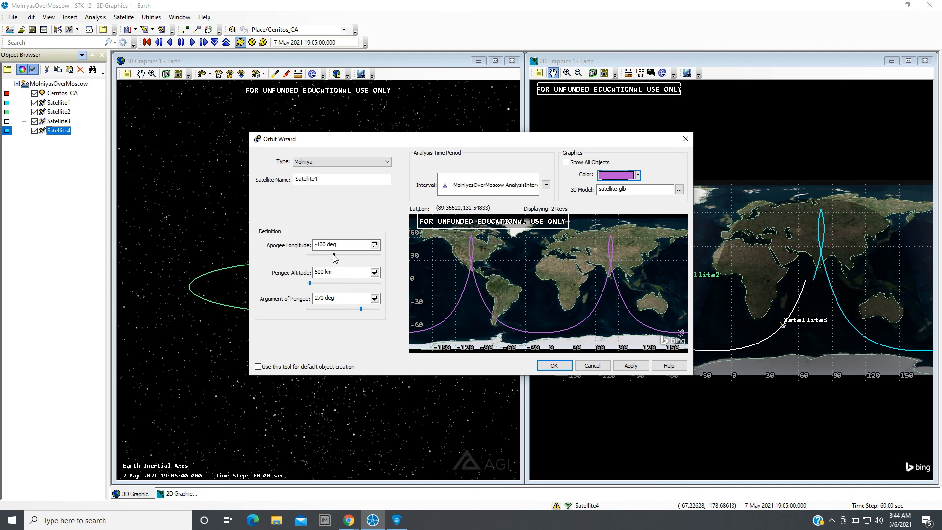
{"action": "left_click_drag", "start_coordinate": [334, 257], "coordinate": [347, 260]}
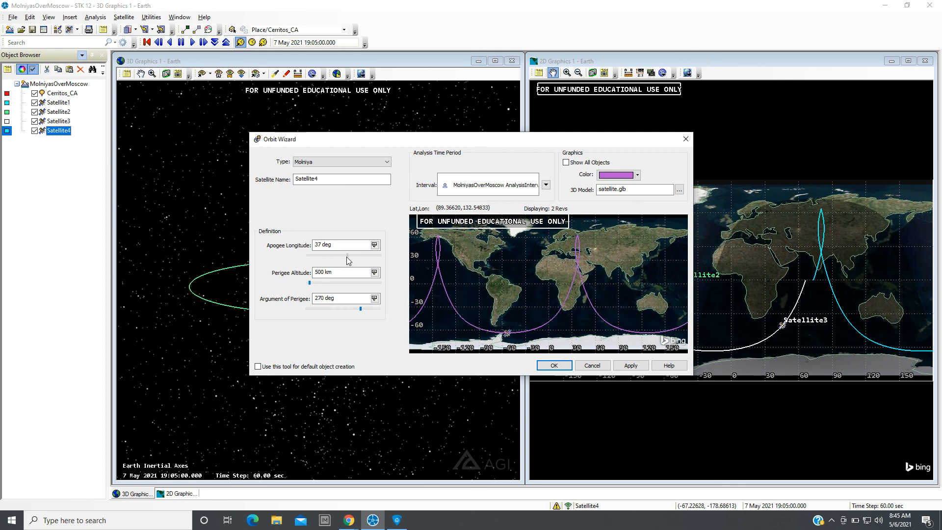
{"action": "left_click", "coordinate": [630, 368]}
{"action": "left_click", "coordinate": [554, 366]}
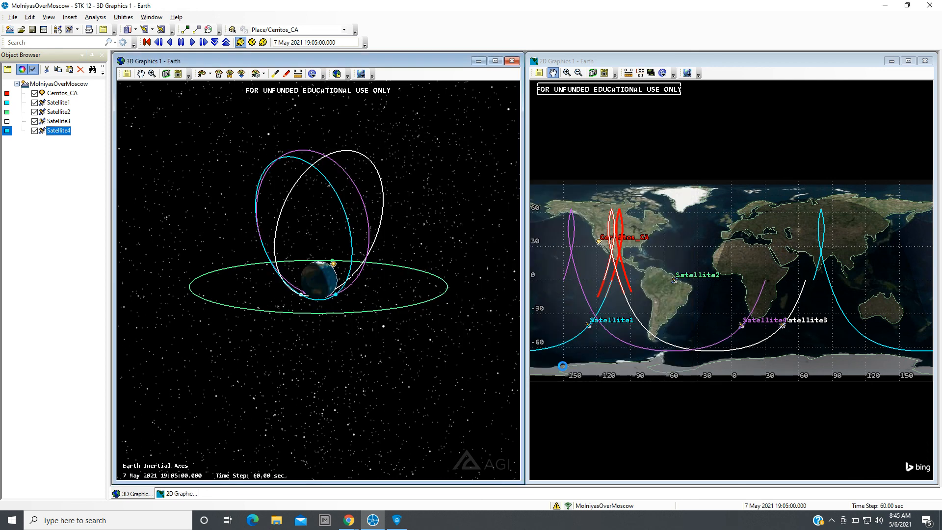
Reopen the fourth satellite's Orbit Wizard and try apogee longitudes of 12 deg and -132 deg, applying each.
{"action": "left_click_drag", "start_coordinate": [385, 327], "coordinate": [386, 438]}
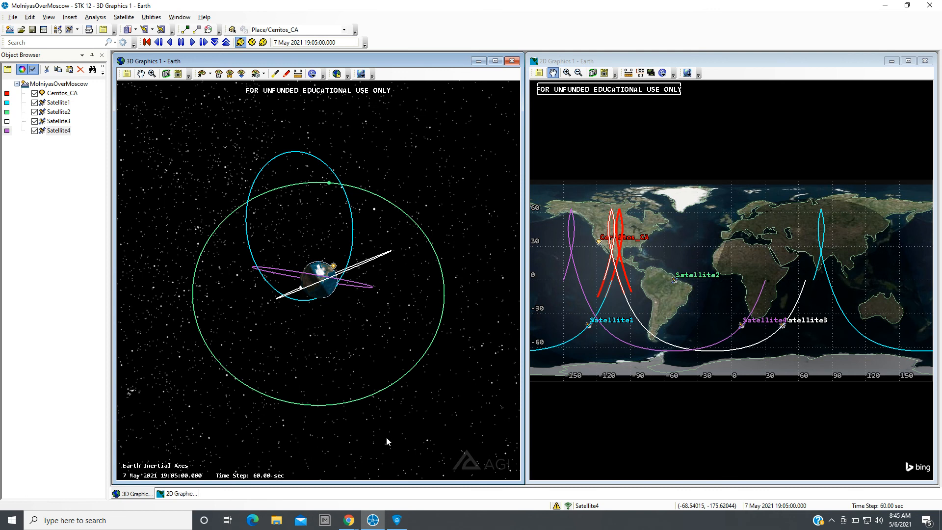
{"action": "left_click", "coordinate": [46, 131]}
{"action": "left_click", "coordinate": [45, 131]}
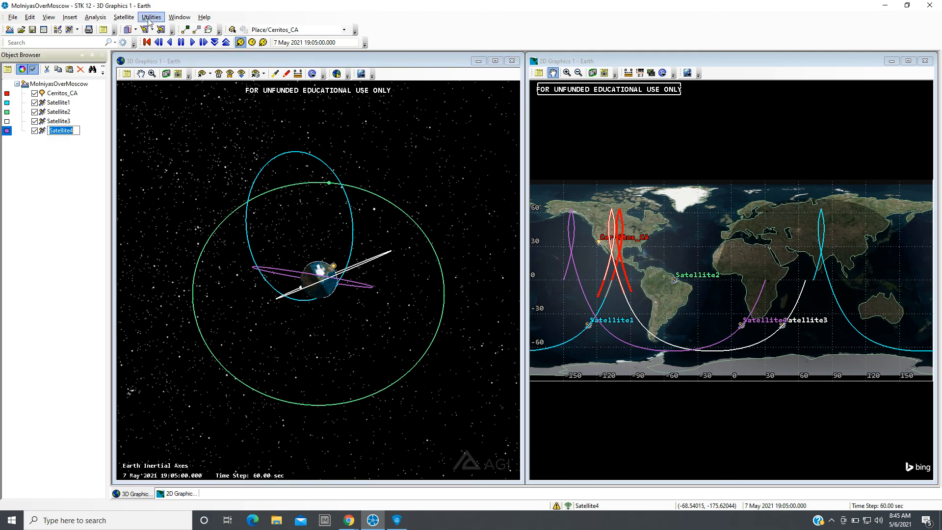
{"action": "left_click", "coordinate": [150, 17]}
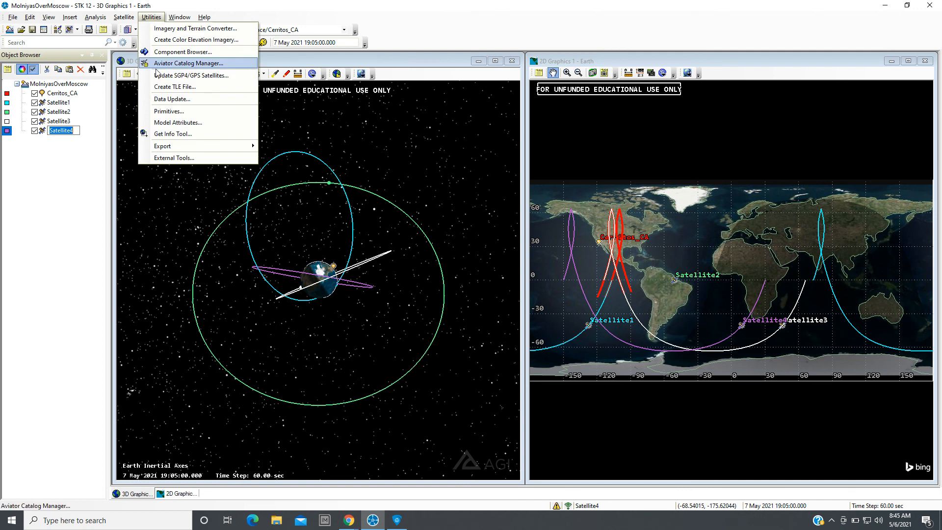
{"action": "left_click", "coordinate": [114, 30]}
{"action": "left_click", "coordinate": [124, 17]}
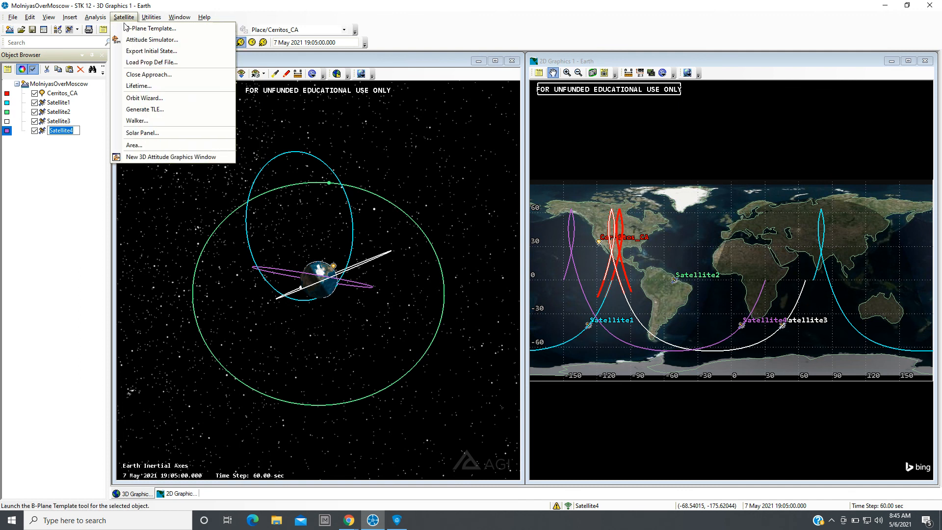
{"action": "left_click", "coordinate": [139, 98]}
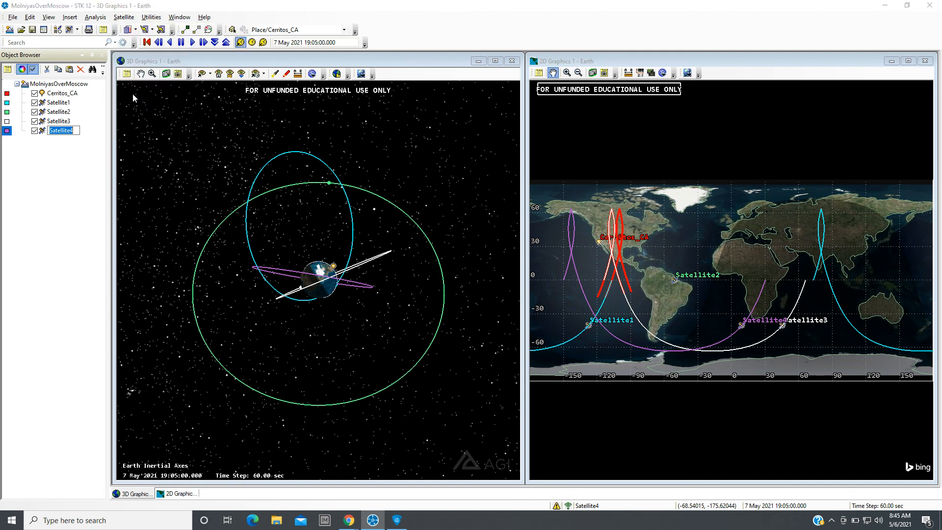
{"action": "left_click_drag", "start_coordinate": [421, 138], "coordinate": [623, 162]}
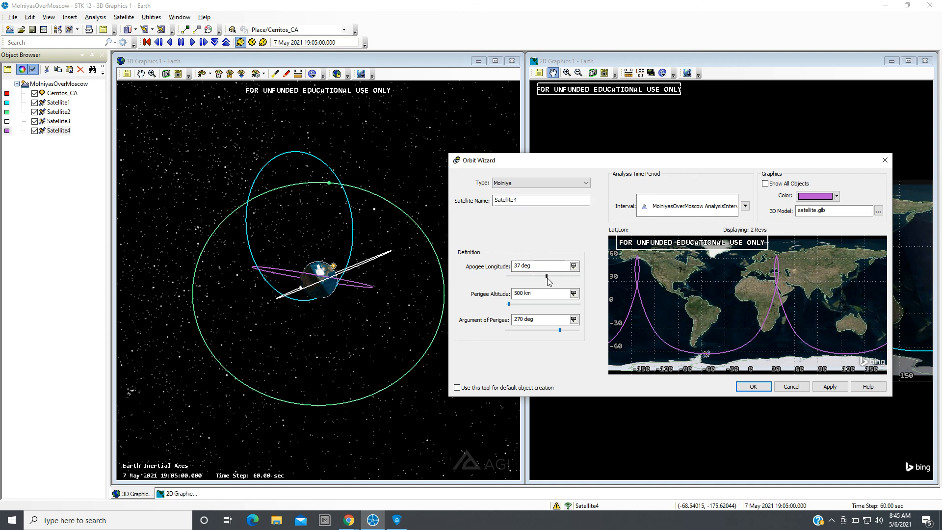
{"action": "left_click_drag", "start_coordinate": [549, 282], "coordinate": [546, 283]}
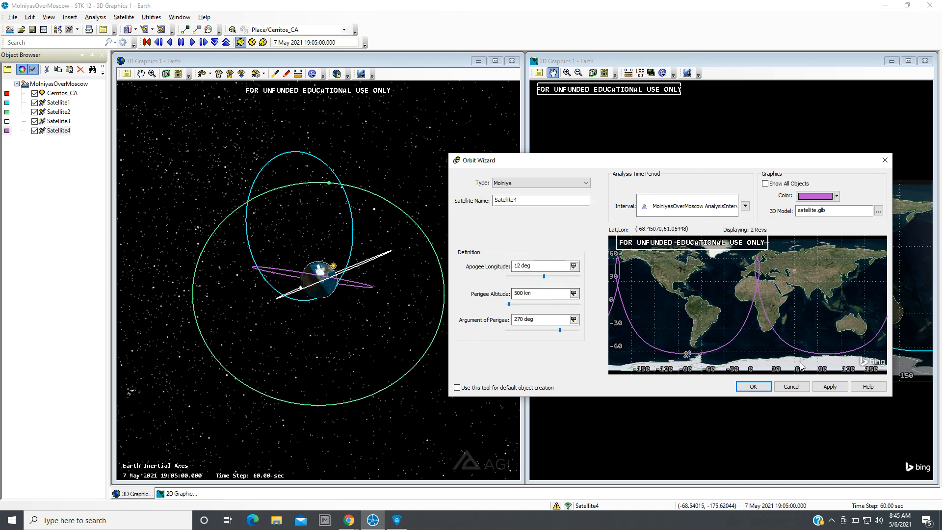
{"action": "left_click", "coordinate": [827, 387]}
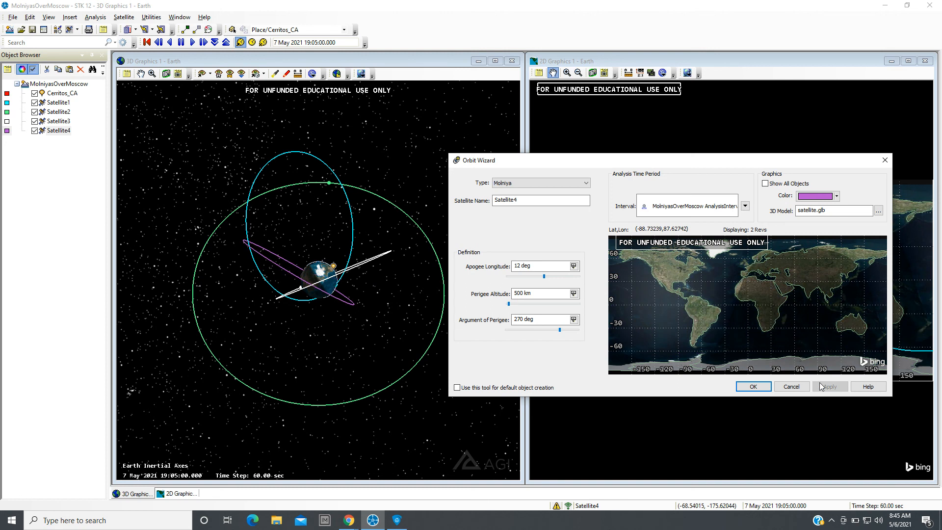
{"action": "left_click", "coordinate": [542, 277]}
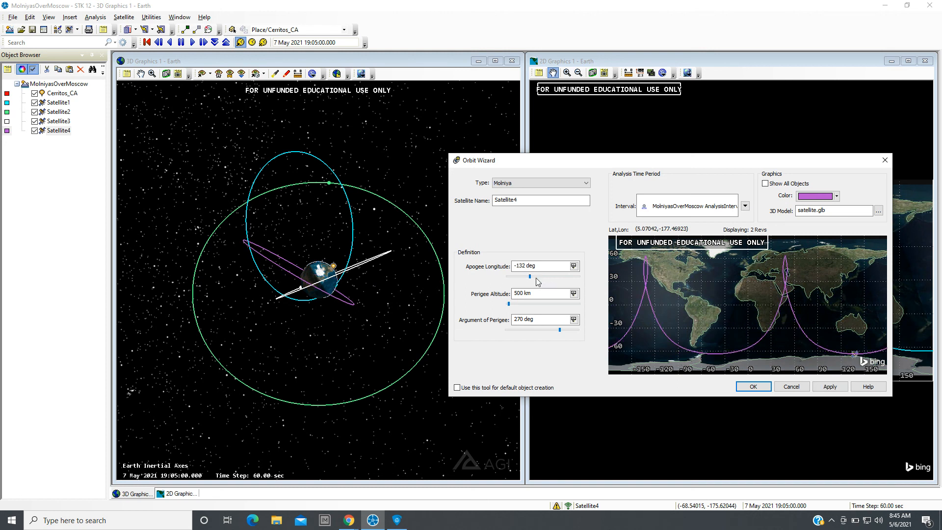
{"action": "left_click", "coordinate": [829, 387]}
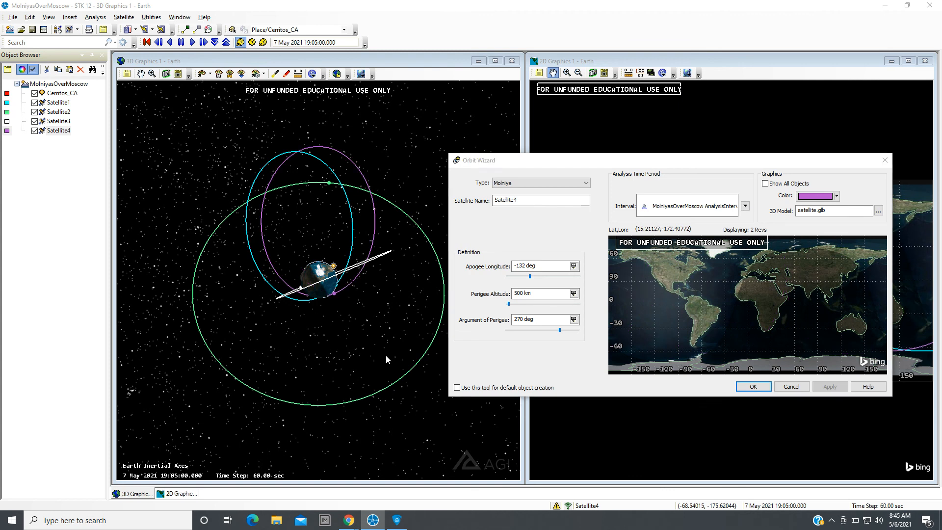
Set the fourth satellite's apogee longitude to -2 deg, apply it, and close the wizard.
{"action": "mouse_move", "coordinate": [530, 278]}
{"action": "left_mouse_down"}
{"action": "mouse_move", "coordinate": [522, 281]}
{"action": "mouse_move", "coordinate": [543, 283]}
{"action": "left_mouse_up"}
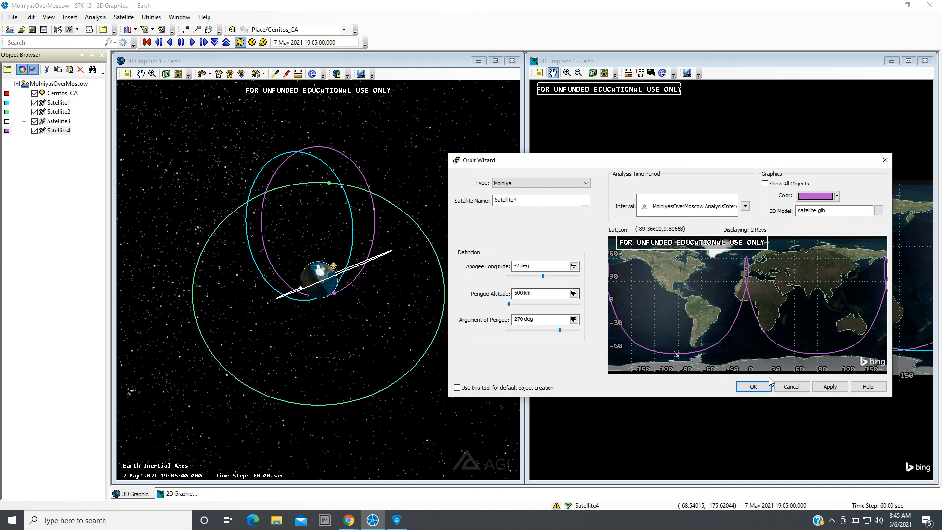
{"action": "left_click", "coordinate": [829, 386]}
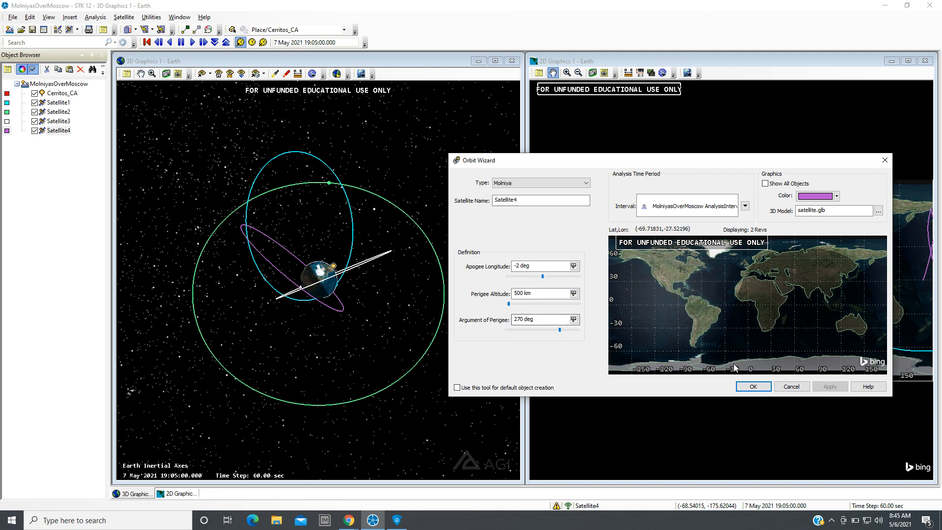
{"action": "left_click", "coordinate": [768, 386]}
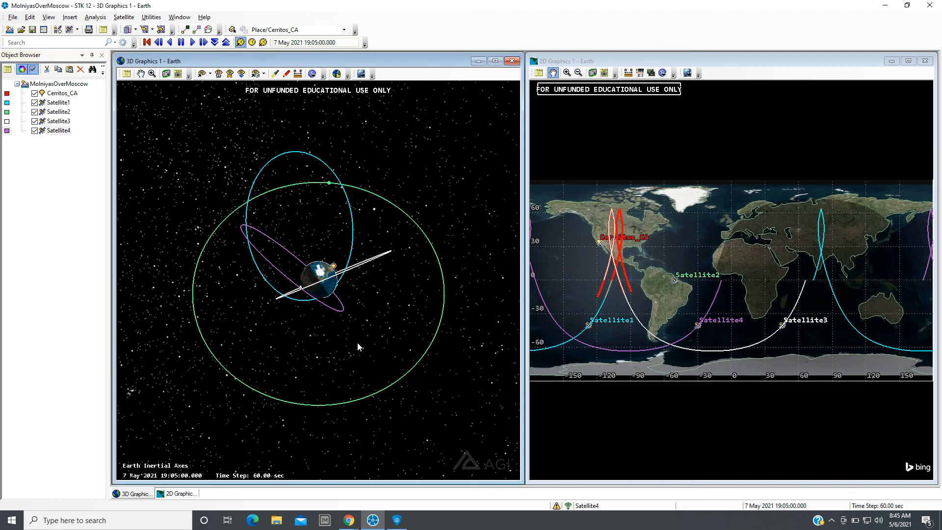
Compute access from Cerritos_CA to the fourth satellite, then close the Access dialog.
{"action": "left_click_drag", "start_coordinate": [357, 343], "coordinate": [361, 289]}
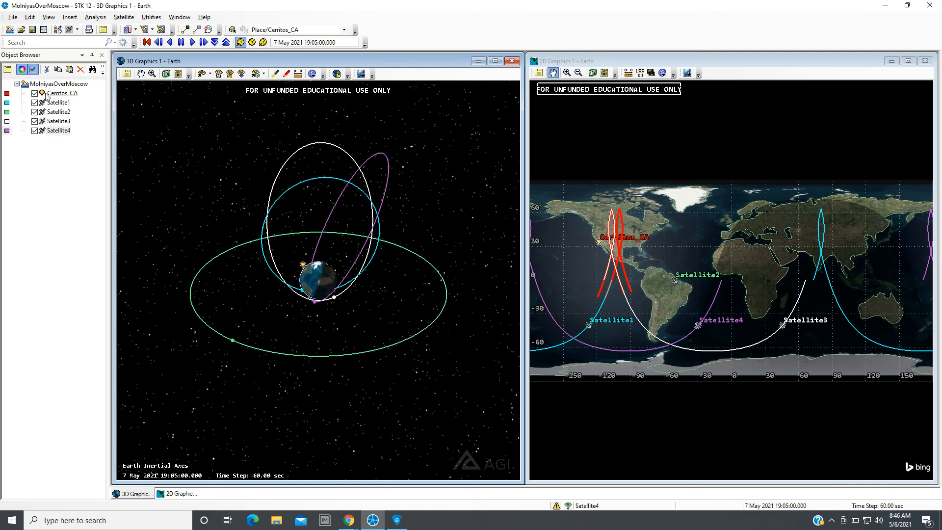
{"action": "left_click", "coordinate": [62, 93]}
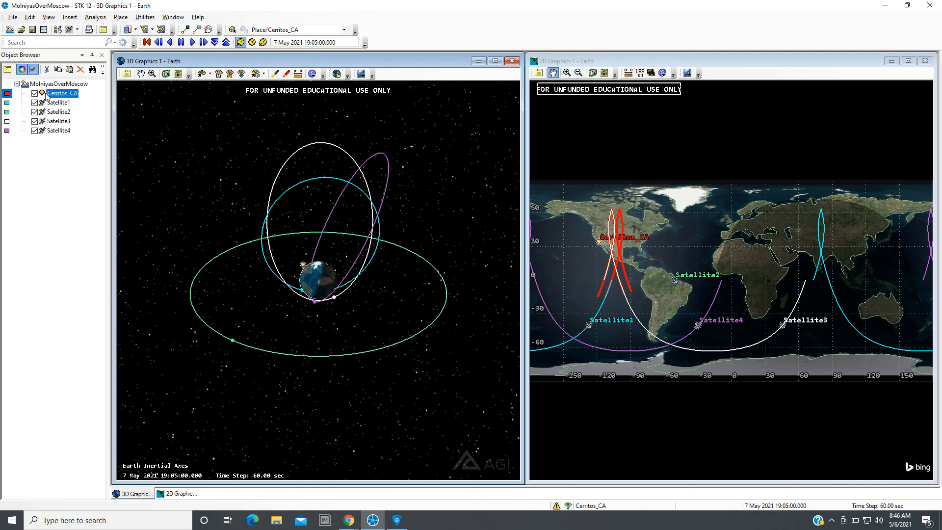
{"action": "left_click", "coordinate": [101, 20]}
{"action": "left_click", "coordinate": [108, 40]}
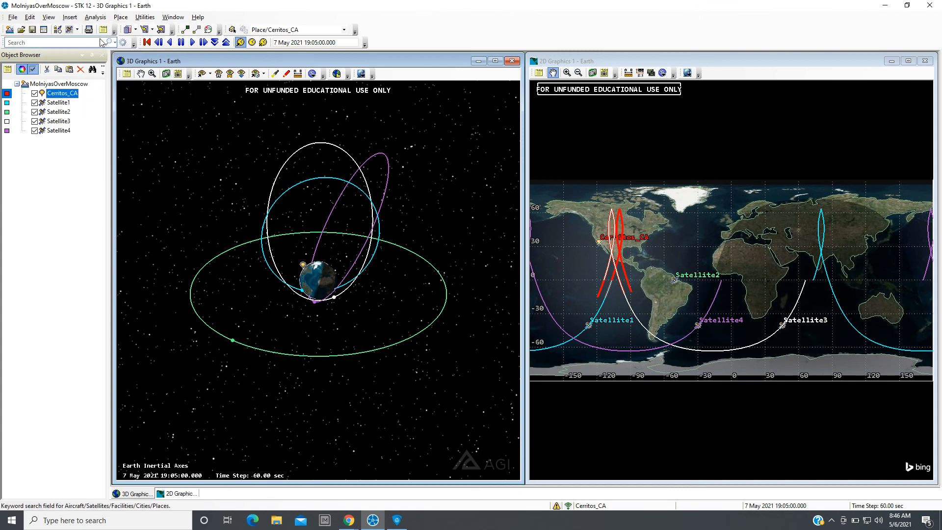
{"action": "left_click", "coordinate": [195, 174]}
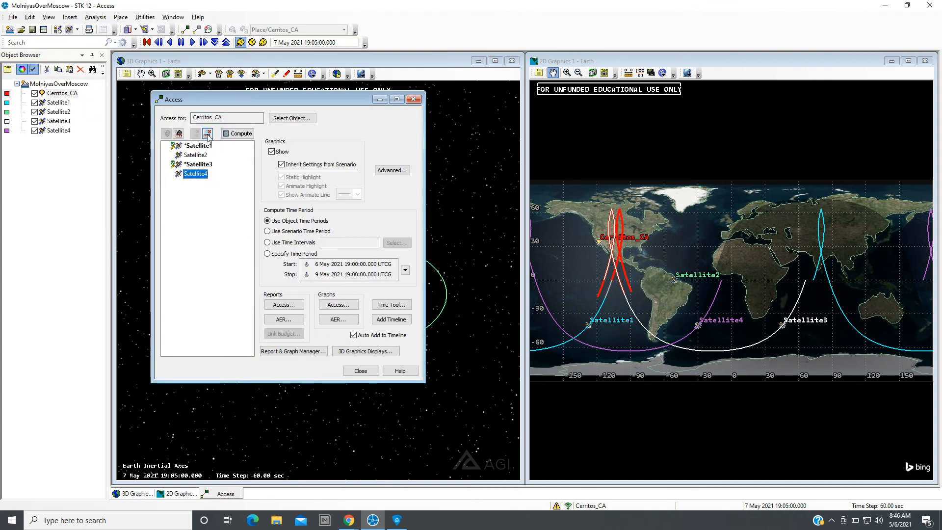
{"action": "left_click", "coordinate": [238, 133]}
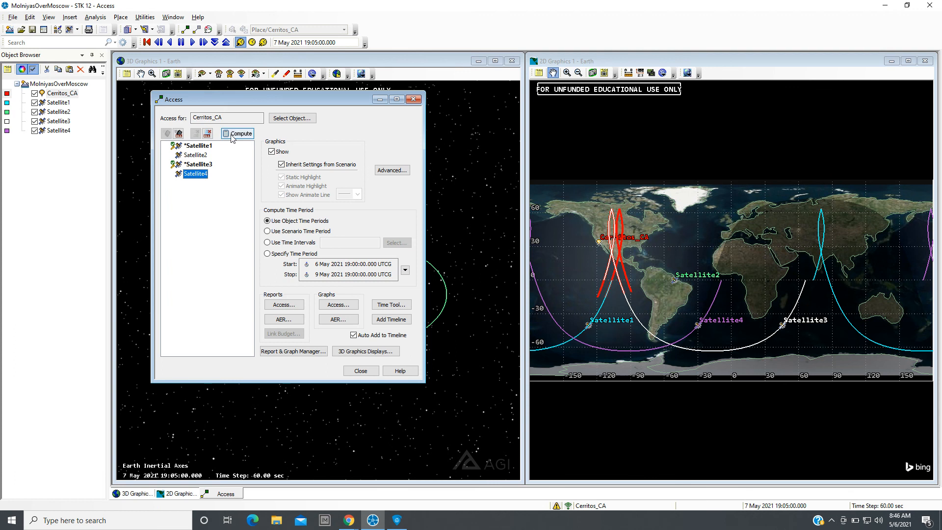
{"action": "left_click", "coordinate": [360, 370]}
Reset the animation to the start and play it while orbiting and zooming the 3D view.
{"action": "left_click", "coordinate": [146, 42]}
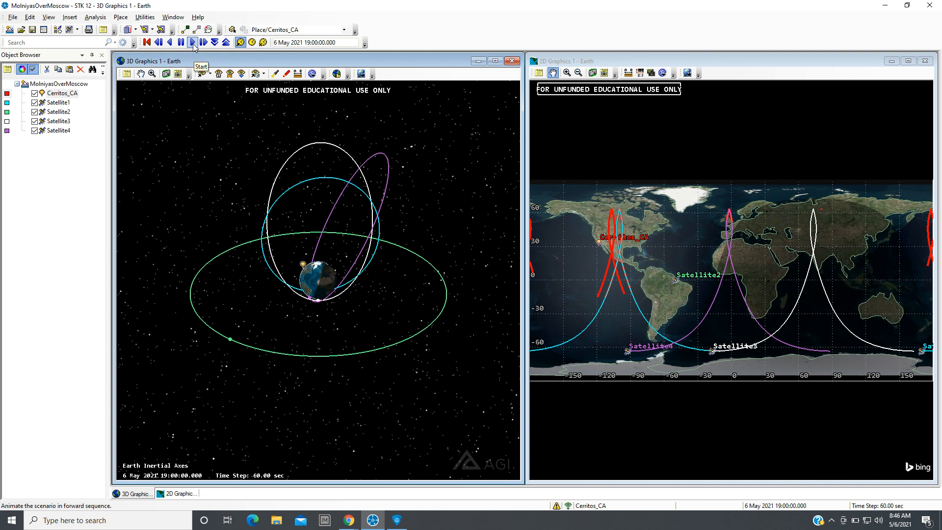
{"action": "left_click", "coordinate": [193, 42]}
{"action": "left_click_drag", "start_coordinate": [320, 322], "coordinate": [393, 339]}
{"action": "left_click", "coordinate": [146, 43]}
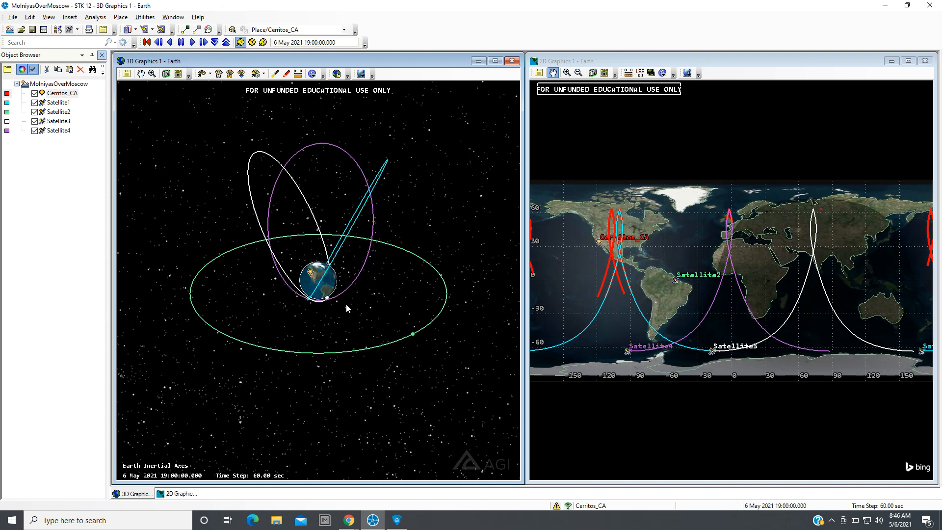
{"action": "left_click_drag", "start_coordinate": [328, 330], "coordinate": [320, 267]}
{"action": "scroll", "coordinate": [320, 318], "scroll_direction": "up", "scroll_amount": 5}
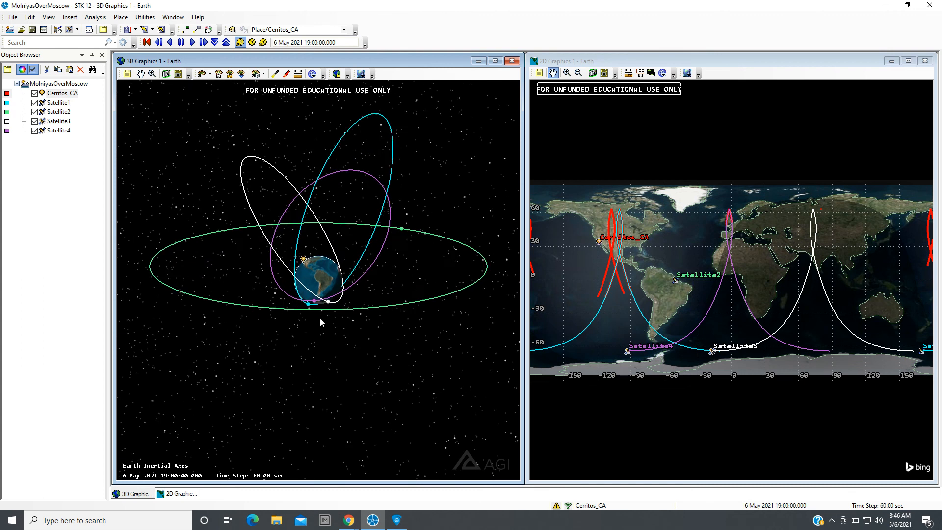
Examine the four satellite orbits around Earth in the 3D view from different angles and distances.
{"action": "scroll", "coordinate": [320, 318], "scroll_direction": "down", "scroll_amount": 3}
{"action": "scroll", "coordinate": [320, 319], "scroll_direction": "up", "scroll_amount": 7}
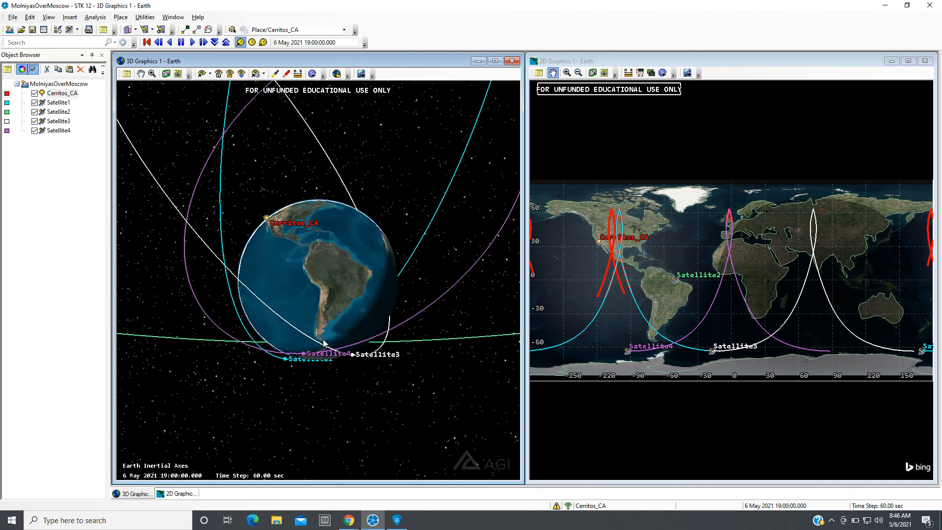
{"action": "left_click_drag", "start_coordinate": [320, 398], "coordinate": [330, 301]}
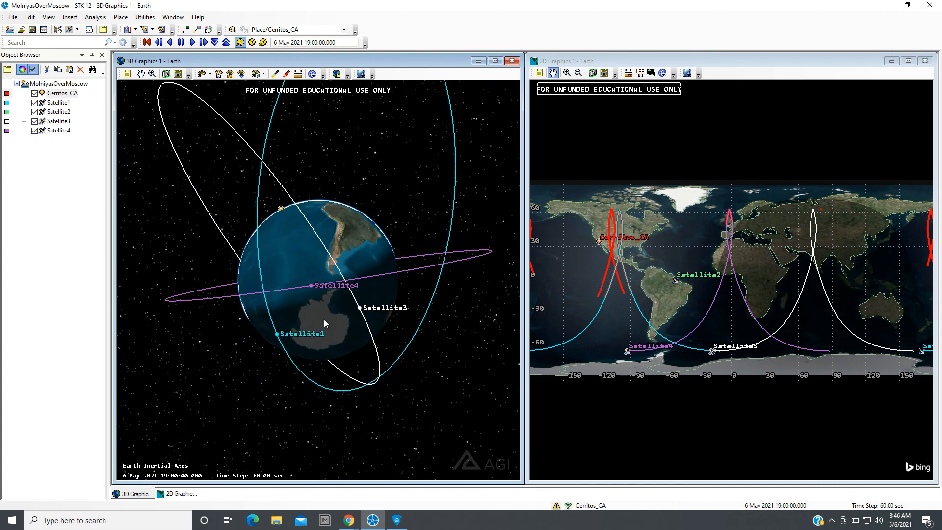
{"action": "scroll", "coordinate": [323, 320], "scroll_direction": "up", "scroll_amount": 3}
{"action": "scroll", "coordinate": [322, 320], "scroll_direction": "up", "scroll_amount": 2}
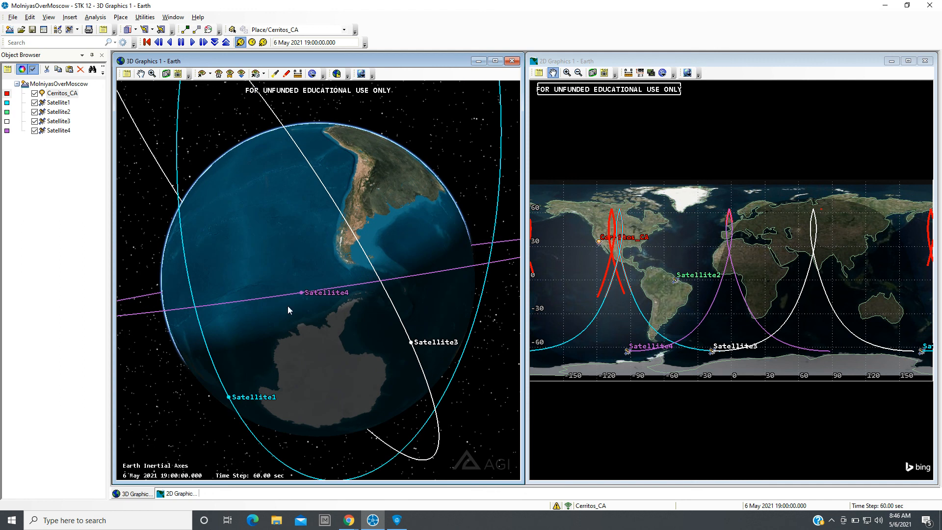
{"action": "scroll", "coordinate": [396, 353], "scroll_direction": "down", "scroll_amount": 8}
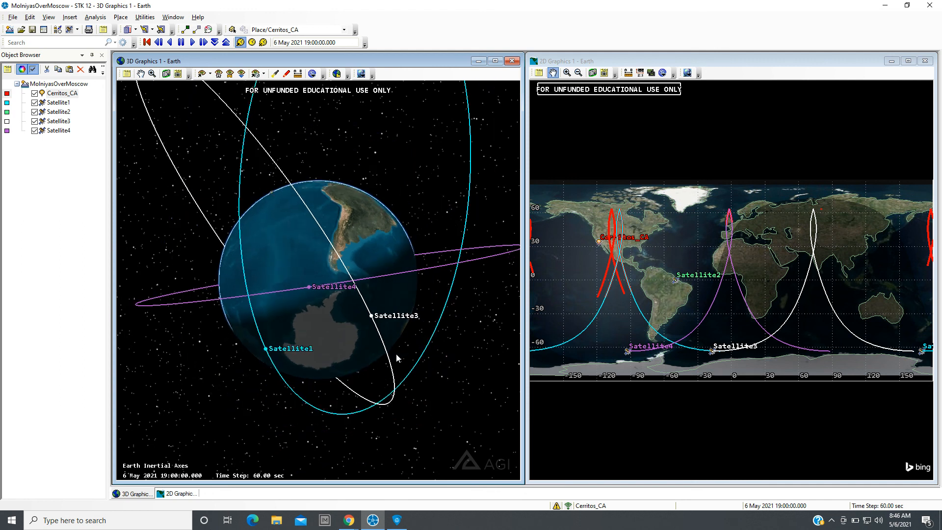
{"action": "left_click_drag", "start_coordinate": [344, 254], "coordinate": [355, 306]}
{"action": "scroll", "coordinate": [337, 314], "scroll_direction": "down", "scroll_amount": 4}
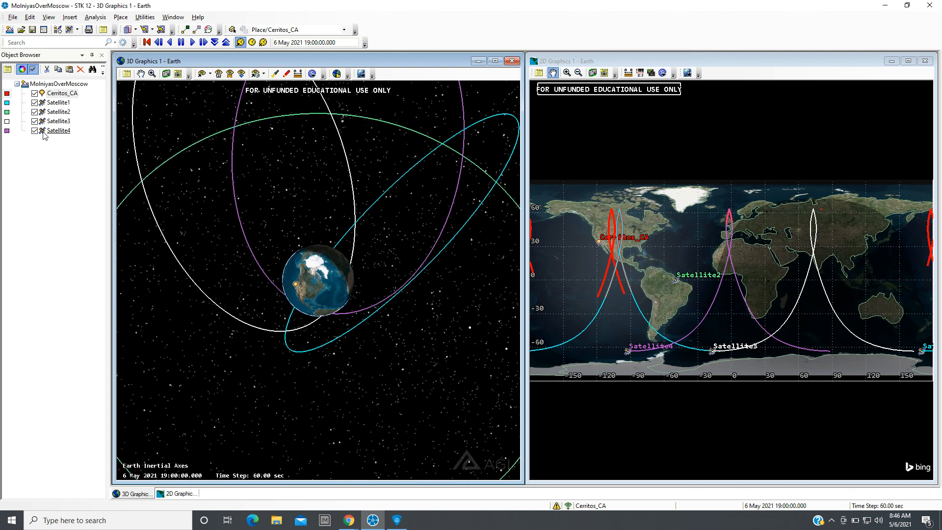
Open the properties of Satellite4.
{"action": "double_click", "coordinate": [43, 131]}
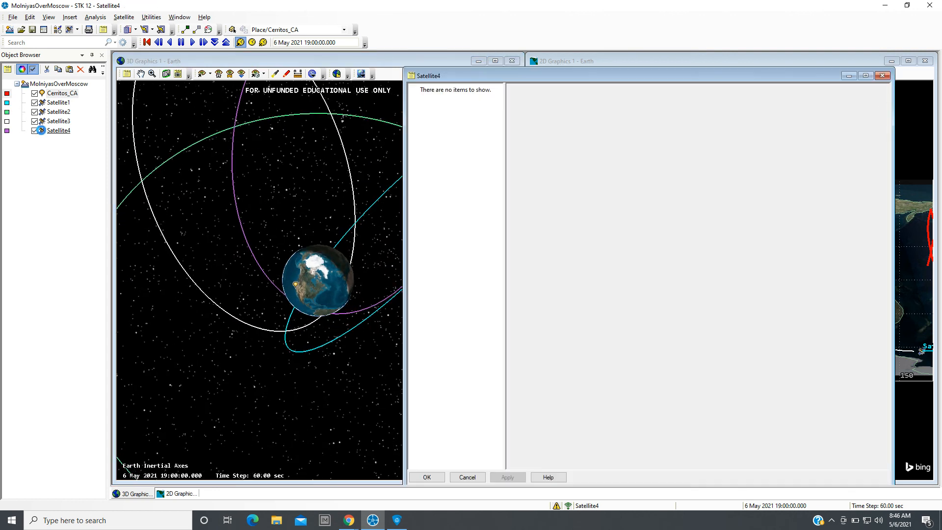
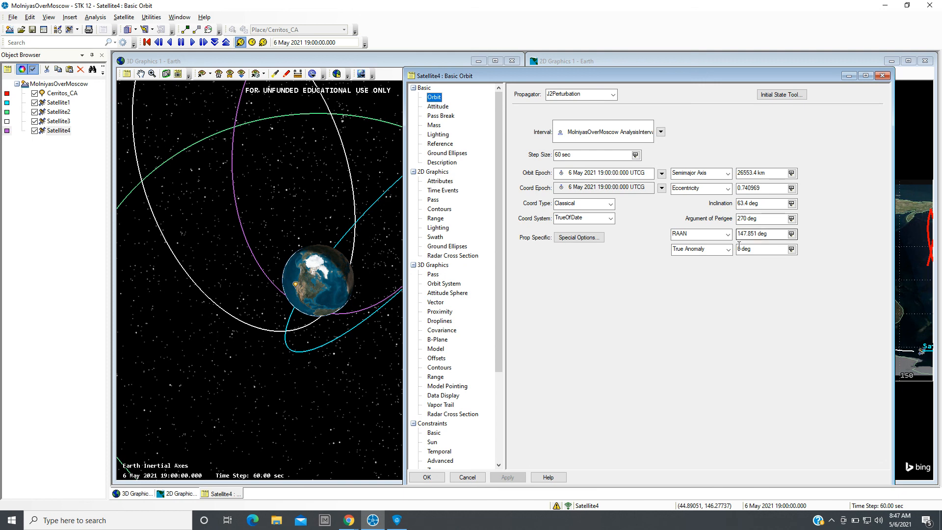
Close Satellite4's properties without changes and examine the four orbits in the 3D view from several angles and distances.
{"action": "left_click", "coordinate": [740, 250]}
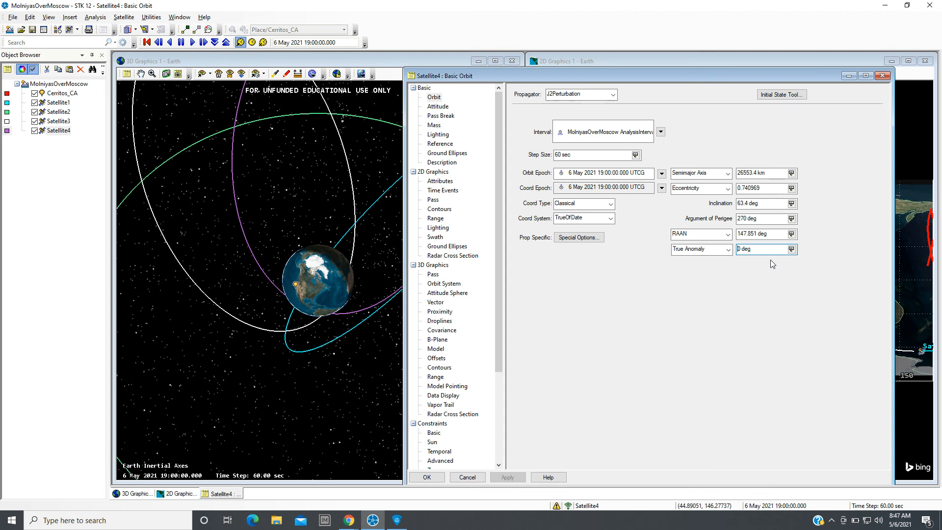
{"action": "left_click", "coordinate": [430, 478]}
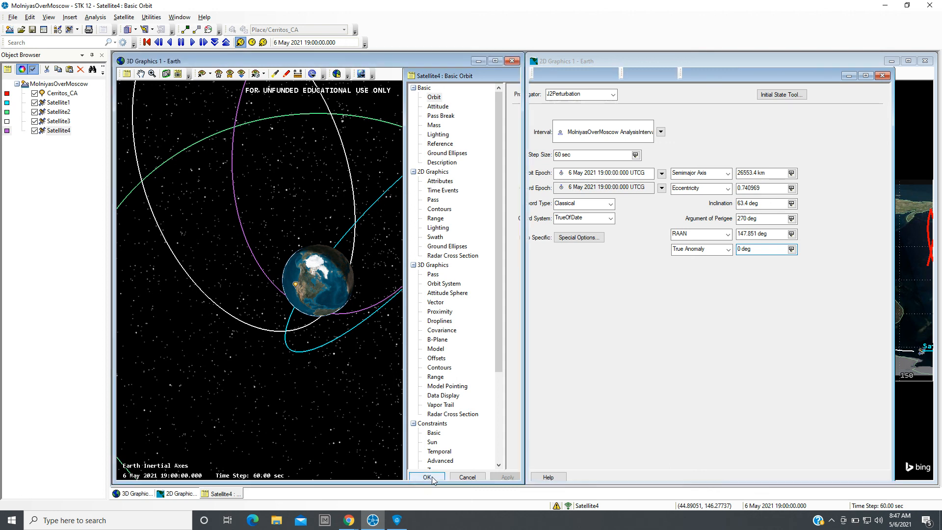
{"action": "left_click_drag", "start_coordinate": [337, 418], "coordinate": [368, 367]}
{"action": "scroll", "coordinate": [342, 363], "scroll_direction": "up", "scroll_amount": 5}
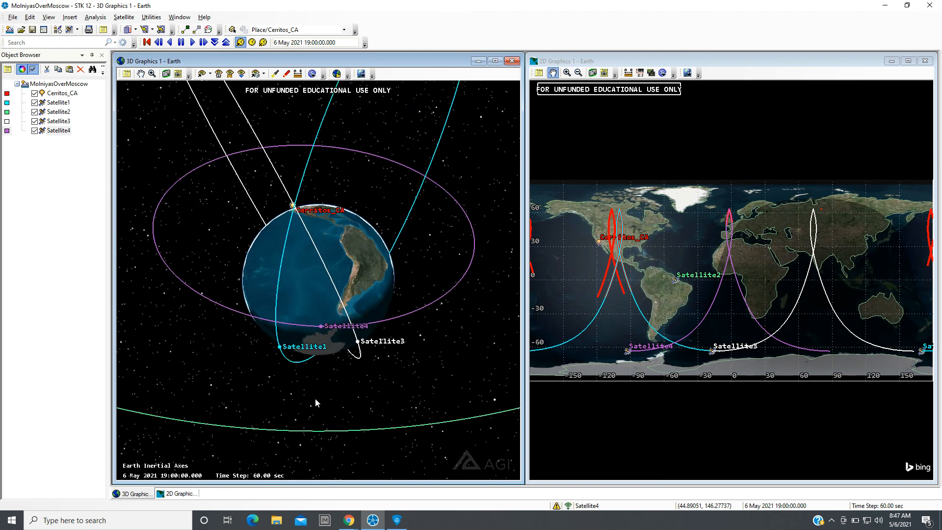
{"action": "left_click_drag", "start_coordinate": [315, 399], "coordinate": [319, 331]}
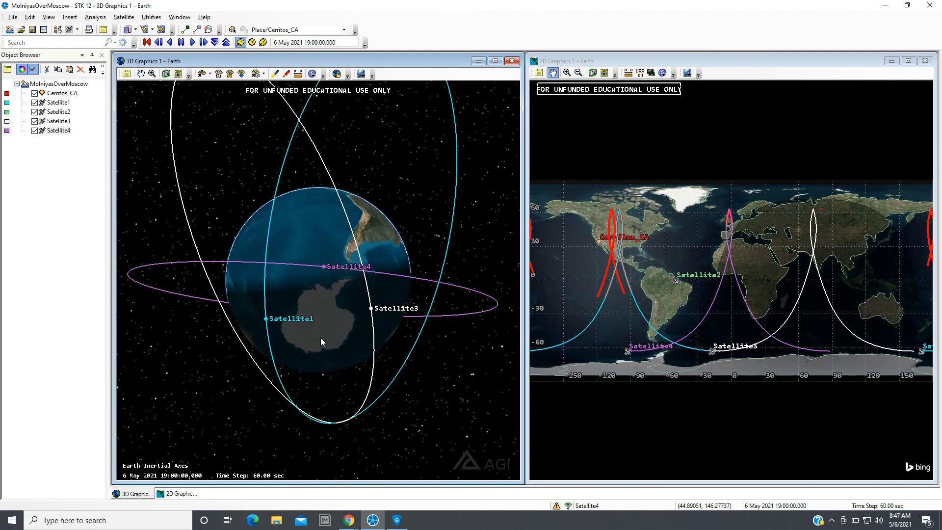
{"action": "left_click_drag", "start_coordinate": [326, 367], "coordinate": [274, 388]}
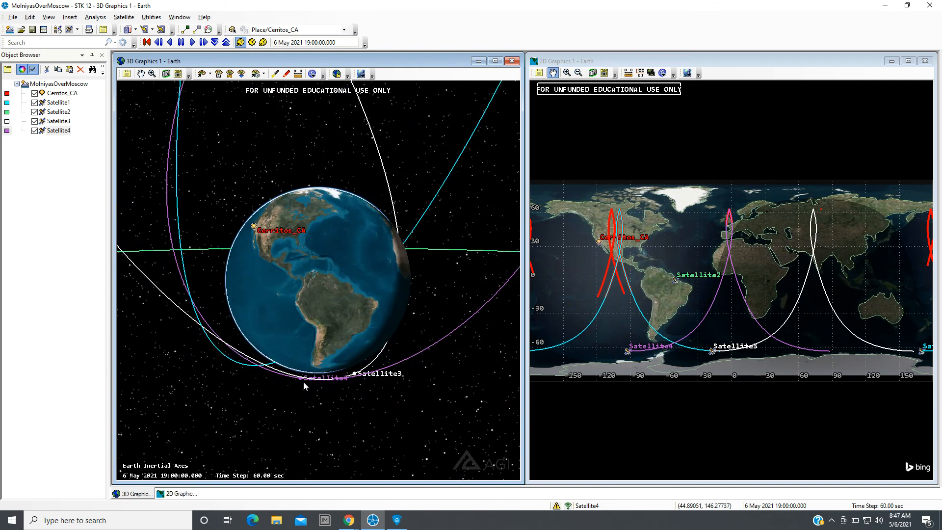
{"action": "scroll", "coordinate": [310, 386], "scroll_direction": "down", "scroll_amount": 10}
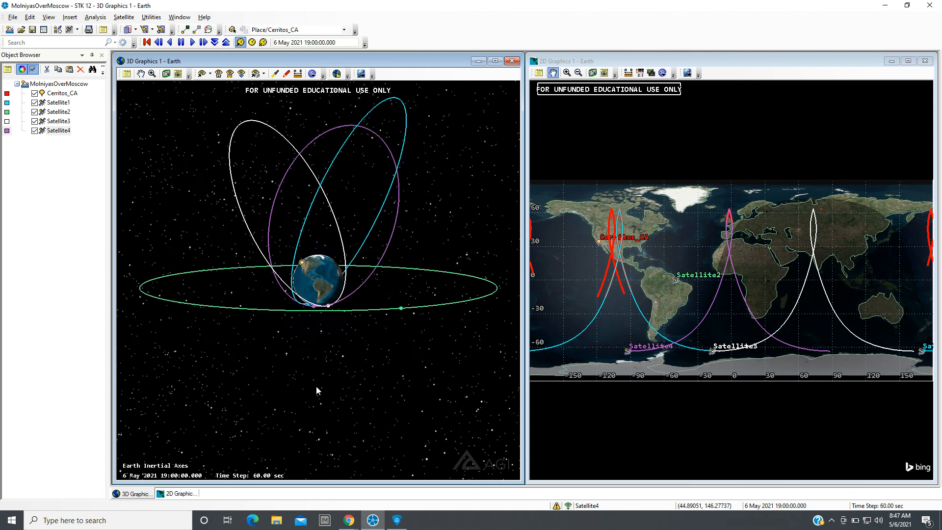
{"action": "left_click_drag", "start_coordinate": [357, 311], "coordinate": [332, 330]}
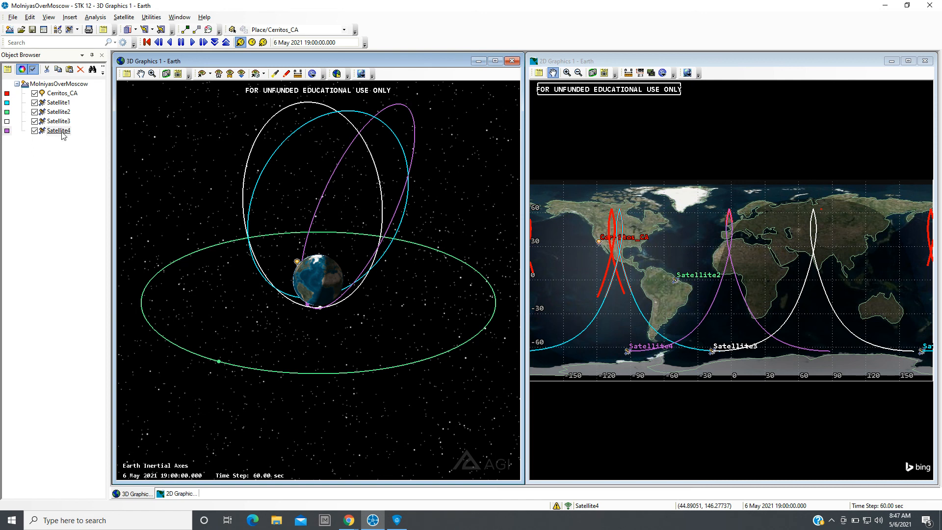
Open Satellite4's properties and set its True Anomaly to 180 deg, applying the change.
{"action": "left_click", "coordinate": [41, 133]}
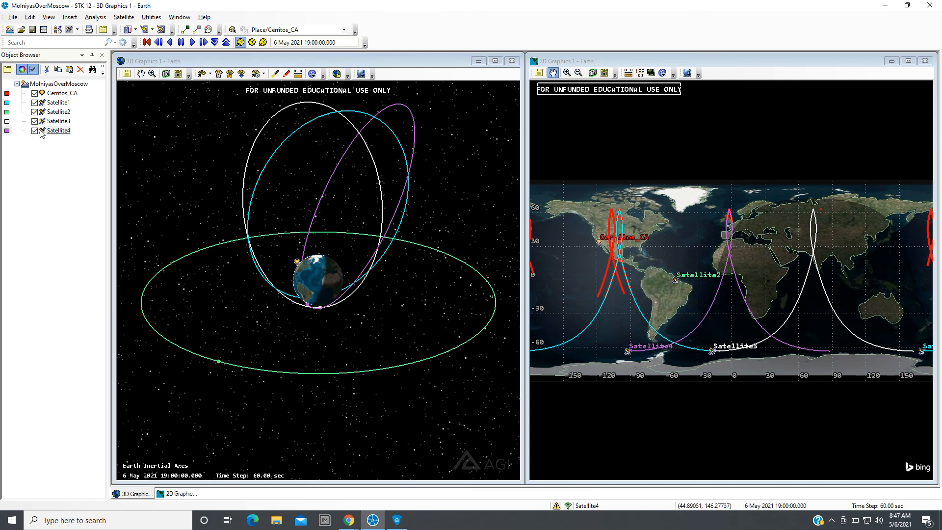
{"action": "double_click", "coordinate": [41, 132]}
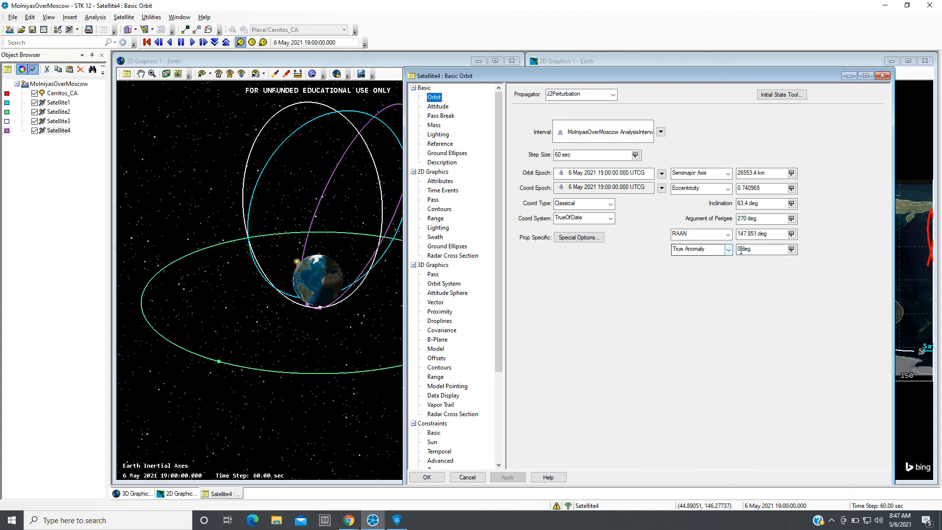
{"action": "left_click", "coordinate": [741, 250]}
{"action": "type", "text": "18"}
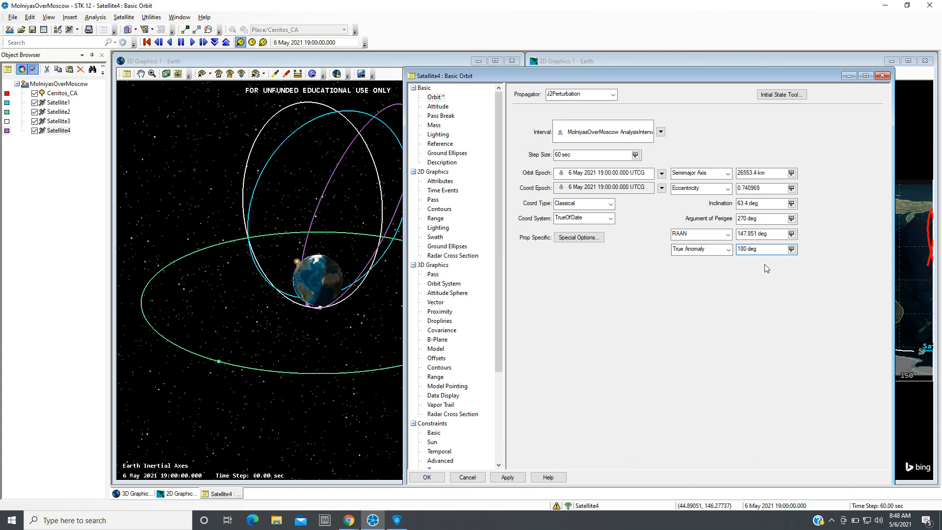
{"action": "left_click", "coordinate": [517, 476]}
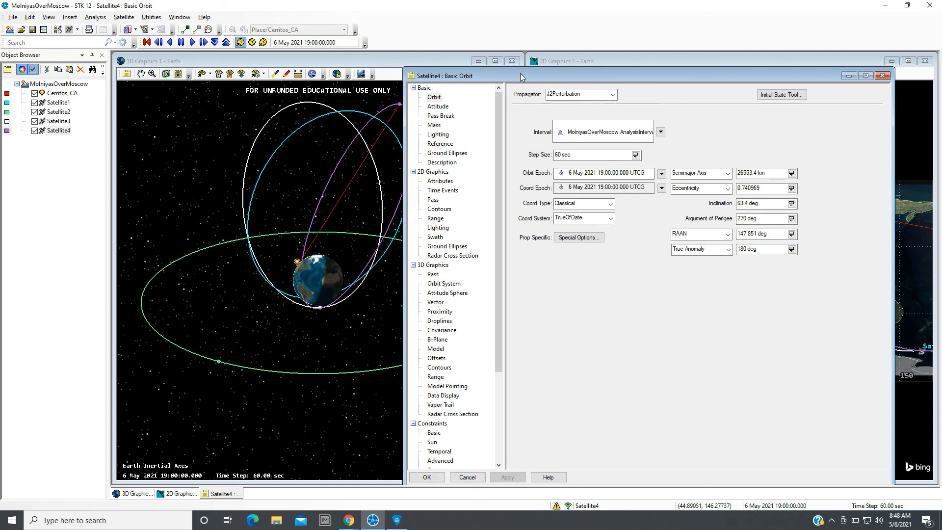
Examine Satellite4's shifted position relative to the other orbits in the 3D view from several angles.
{"action": "left_click_drag", "start_coordinate": [519, 73], "coordinate": [652, 76]}
{"action": "left_click_drag", "start_coordinate": [325, 240], "coordinate": [451, 274]}
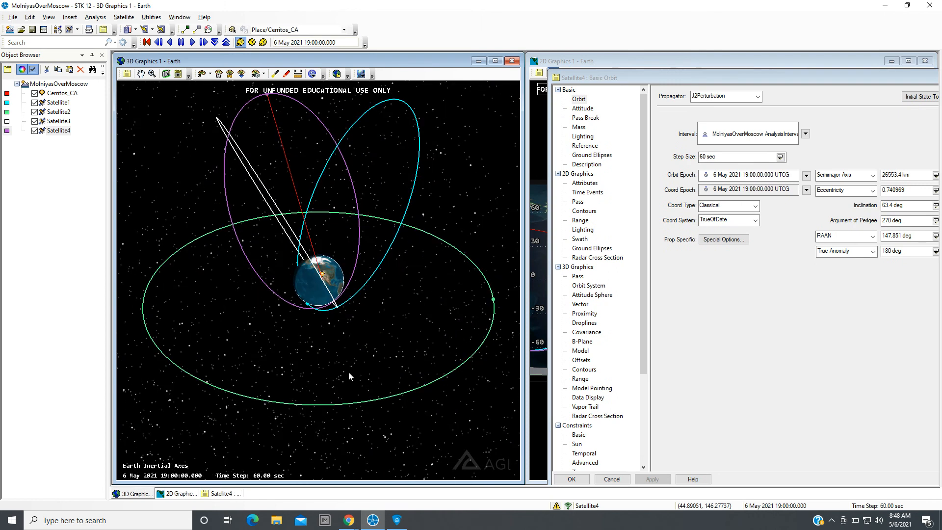
{"action": "left_click_drag", "start_coordinate": [349, 372], "coordinate": [369, 163]}
{"action": "scroll", "coordinate": [299, 323], "scroll_direction": "up", "scroll_amount": 10}
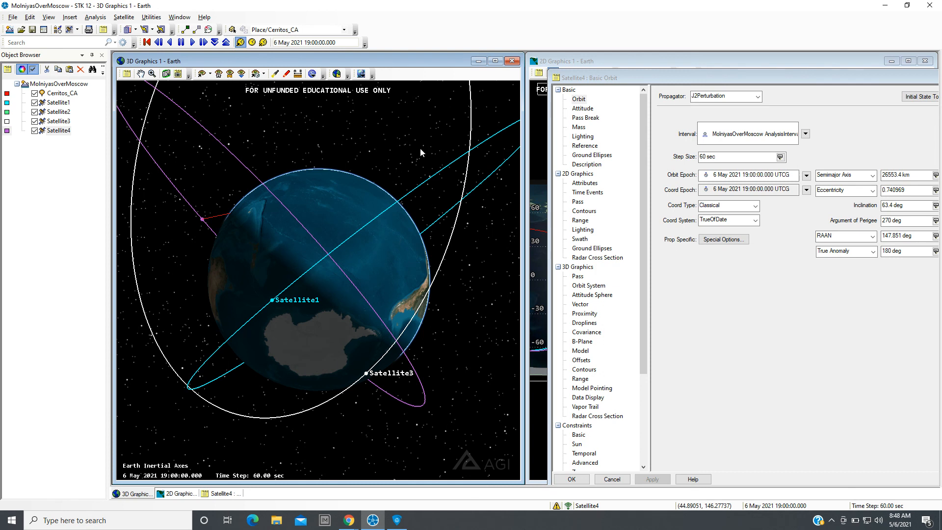
{"action": "left_click_drag", "start_coordinate": [405, 147], "coordinate": [336, 348]}
{"action": "scroll", "coordinate": [336, 348], "scroll_direction": "down", "scroll_amount": 8}
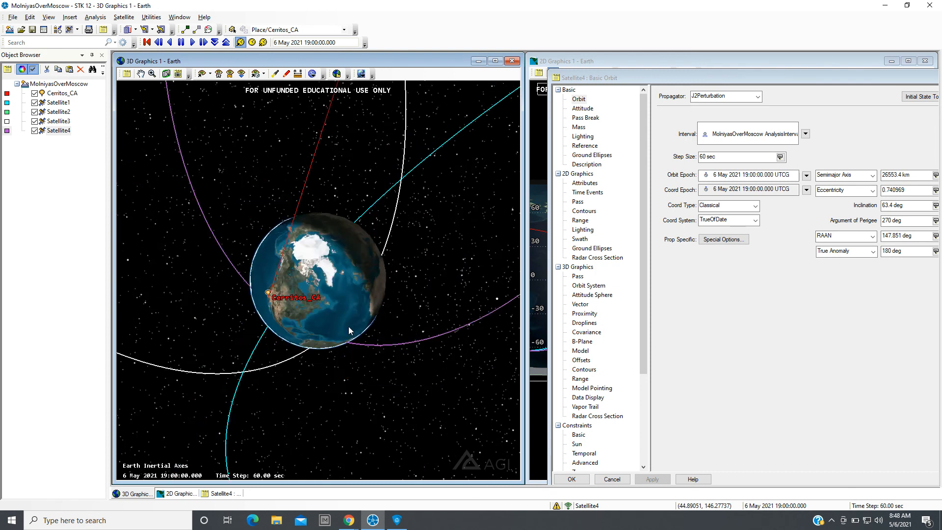
{"action": "scroll", "coordinate": [345, 334], "scroll_direction": "down", "scroll_amount": 3}
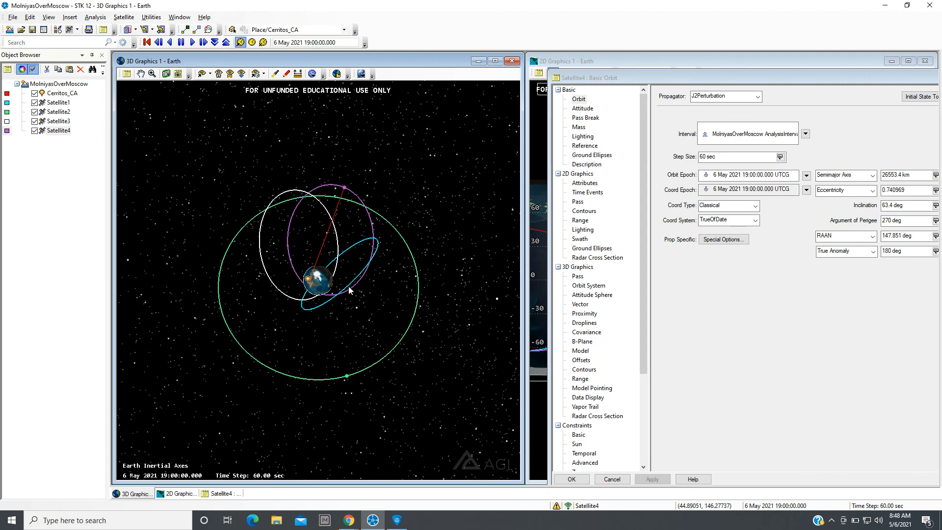
{"action": "left_click_drag", "start_coordinate": [345, 275], "coordinate": [361, 234]}
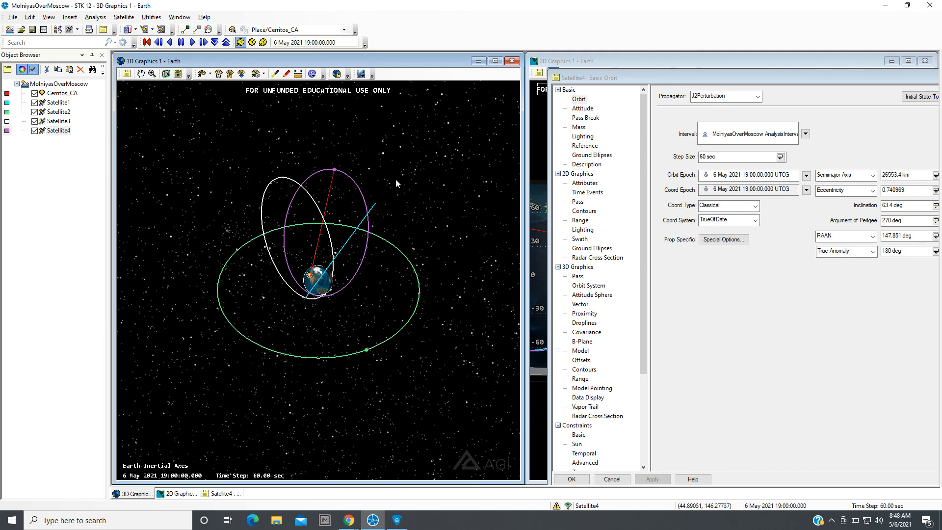
Set Satellite4's True Anomaly to 90 deg and apply it.
{"action": "left_click", "coordinate": [888, 252]}
{"action": "key", "text": "BackSpace"}
{"action": "key", "text": "BackSpace"}
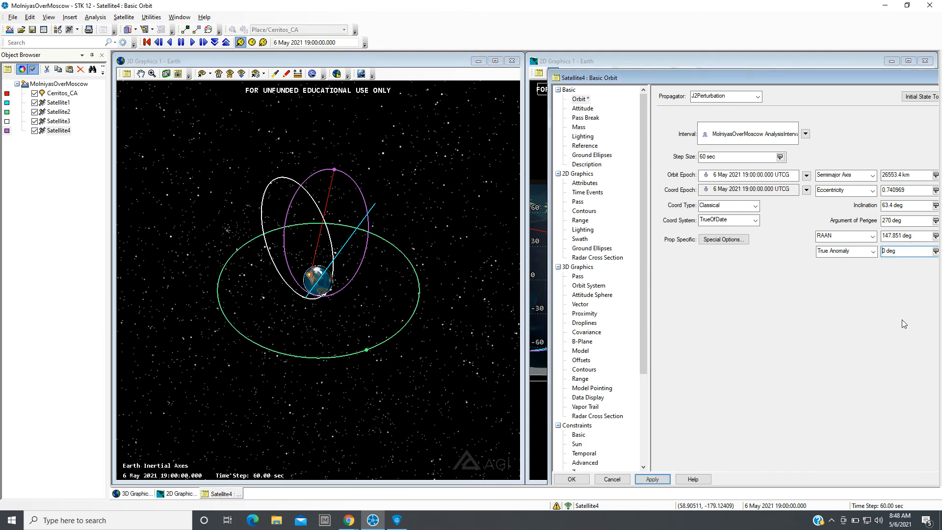
{"action": "type", "text": "9"}
{"action": "left_click", "coordinate": [656, 479]}
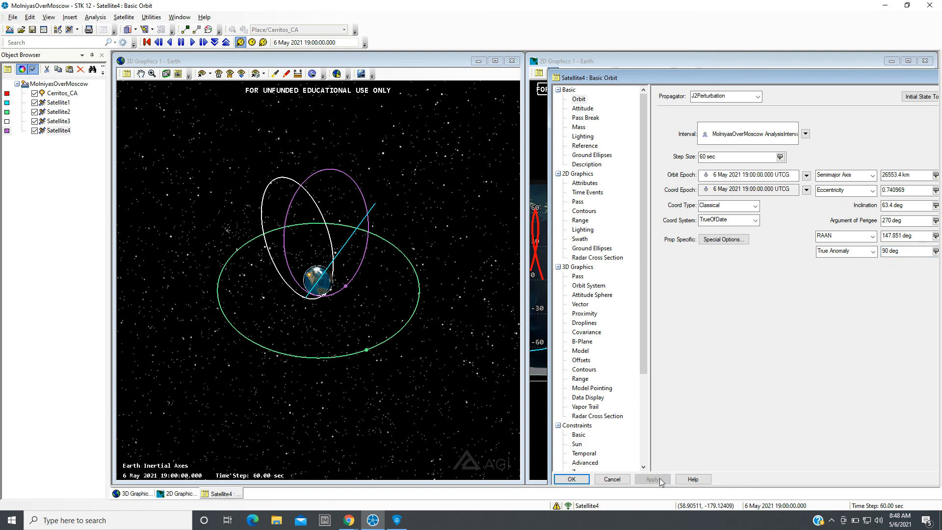
Set Satellite4's True Anomaly to 120 deg and apply it.
{"action": "left_click_drag", "start_coordinate": [433, 393], "coordinate": [406, 360]}
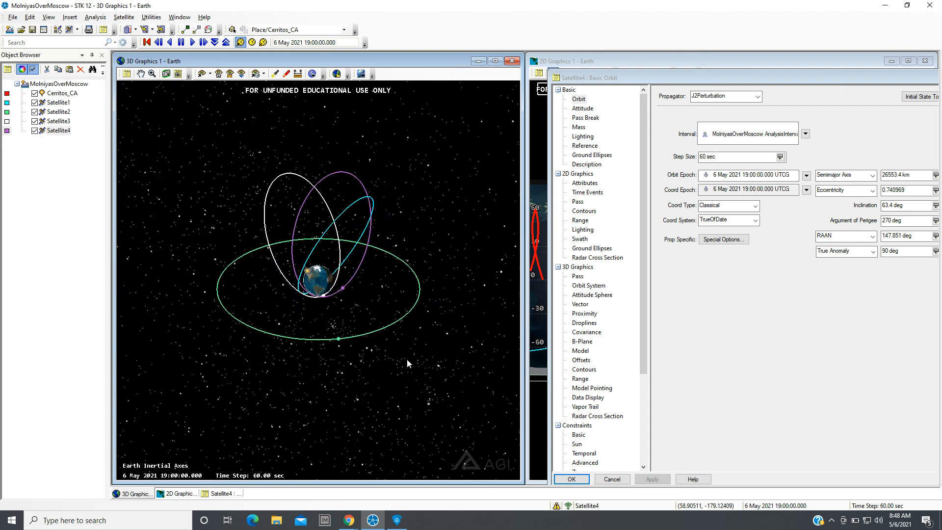
{"action": "left_click", "coordinate": [886, 251]}
{"action": "left_click", "coordinate": [884, 251]}
{"action": "key", "text": "BackSpace"}
{"action": "type", "text": "12"}
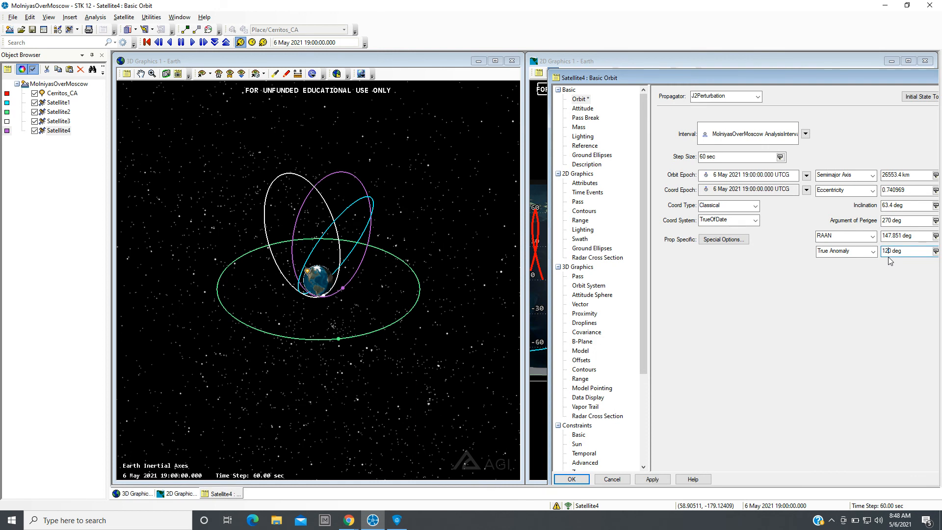
{"action": "left_click", "coordinate": [652, 479]}
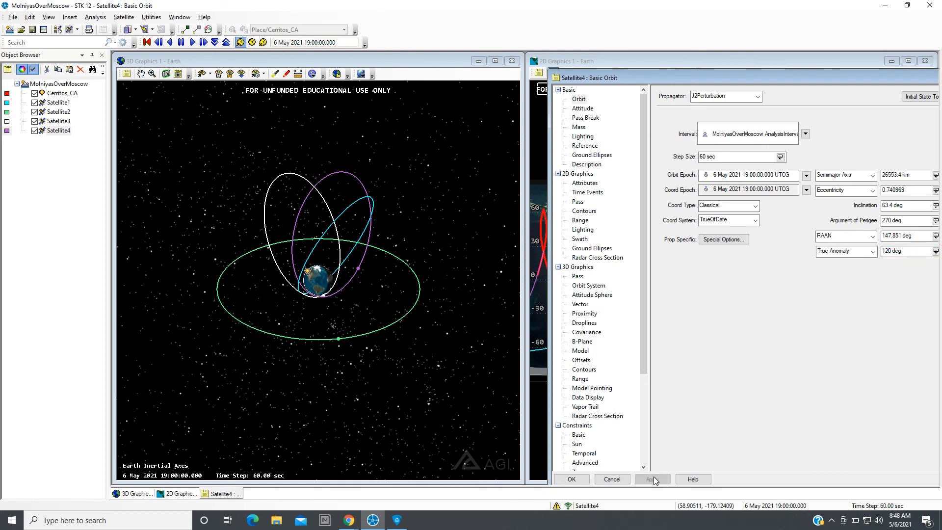
Set Satellite4's True Anomaly to 150 deg and apply it.
{"action": "left_click", "coordinate": [889, 251]}
{"action": "key", "text": "BackSpace"}
{"action": "type", "text": "5"}
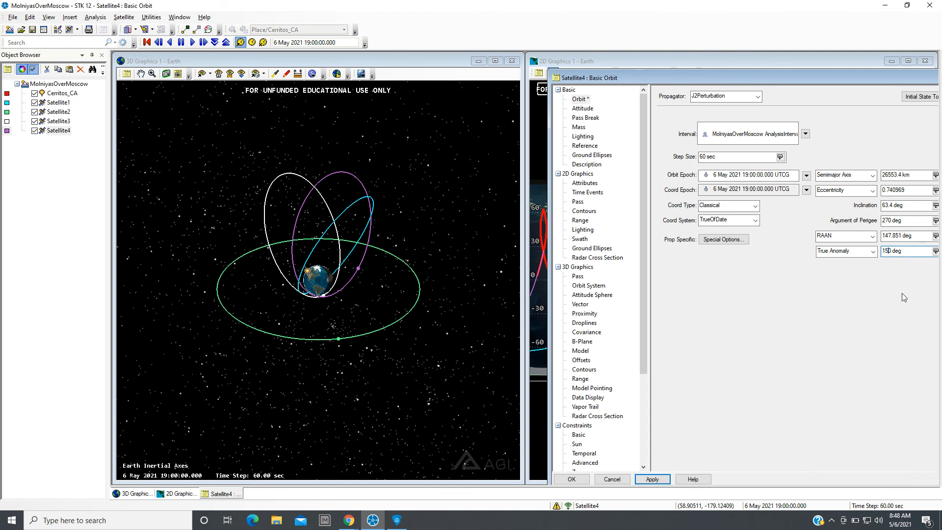
{"action": "left_click", "coordinate": [647, 481]}
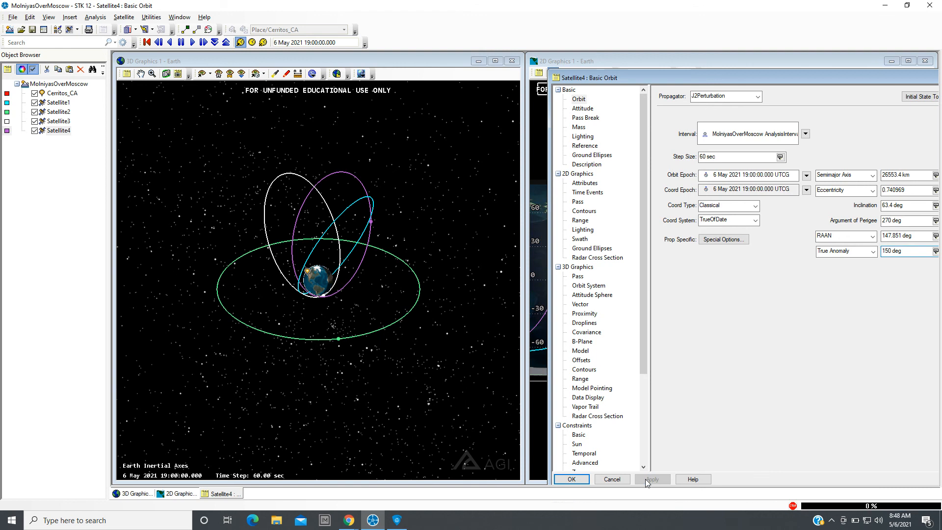
Set Satellite4's True Anomaly back to 180 deg, apply it, and close the properties.
{"action": "left_click", "coordinate": [889, 251]}
{"action": "key", "text": "BackSpace"}
{"action": "type", "text": "8"}
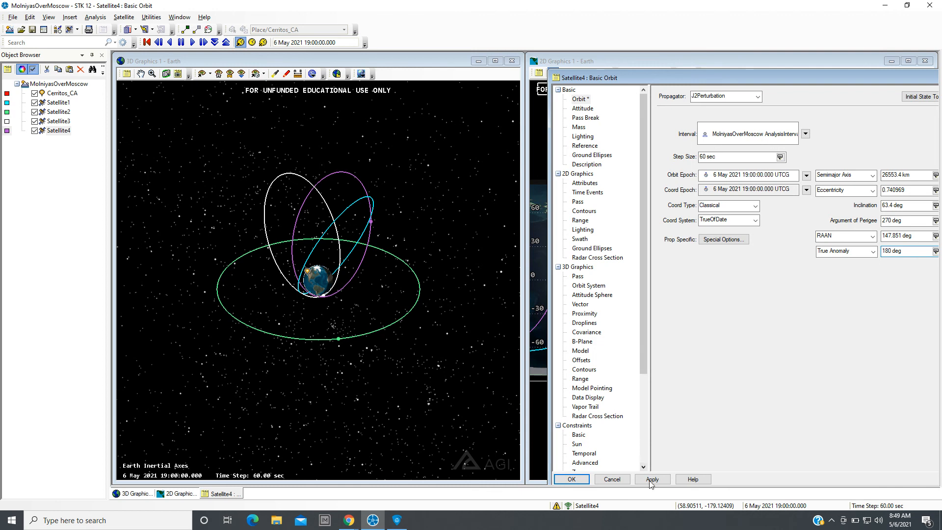
{"action": "left_click", "coordinate": [652, 480]}
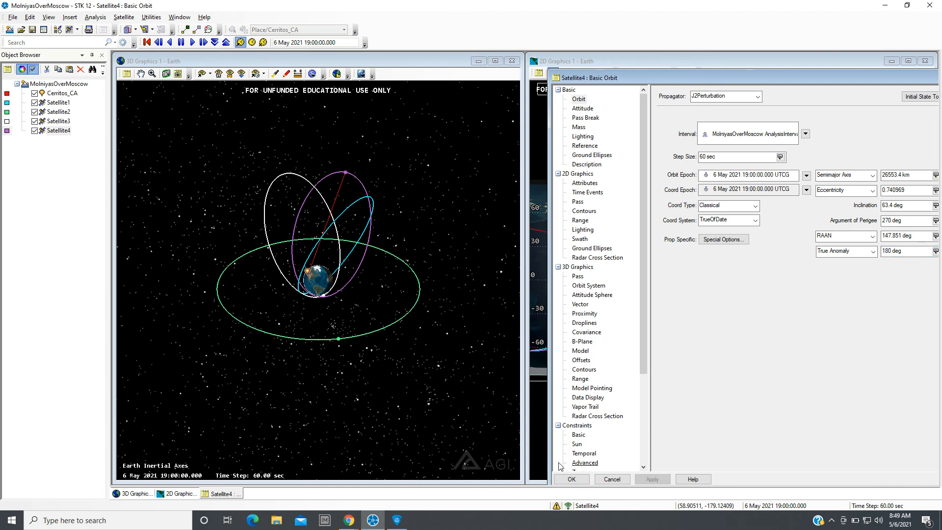
{"action": "left_click", "coordinate": [570, 480]}
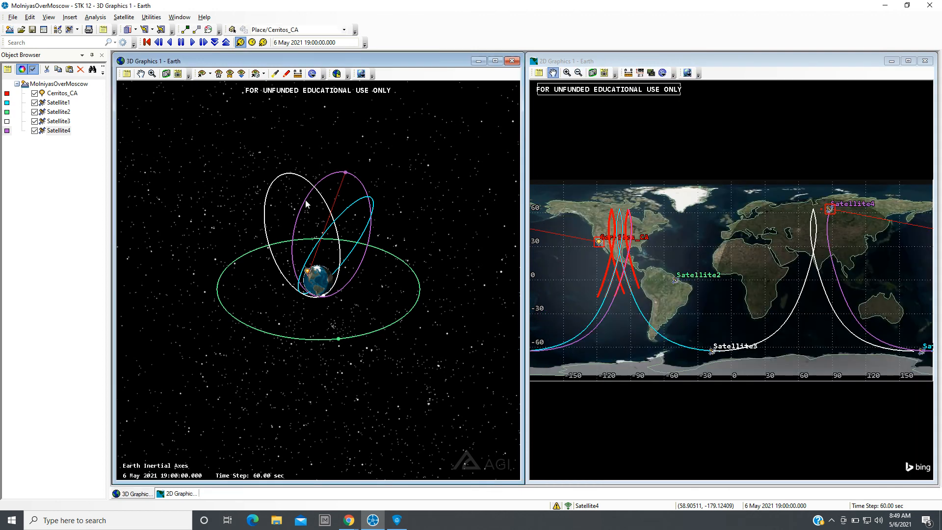
Play the animation while orbiting the 3D view, then reset it to the start time.
{"action": "right_click_drag", "start_coordinate": [293, 188], "coordinate": [279, 346]}
{"action": "left_click_drag", "start_coordinate": [315, 397], "coordinate": [237, 384]}
{"action": "scroll", "coordinate": [319, 282], "scroll_direction": "down", "scroll_amount": 5}
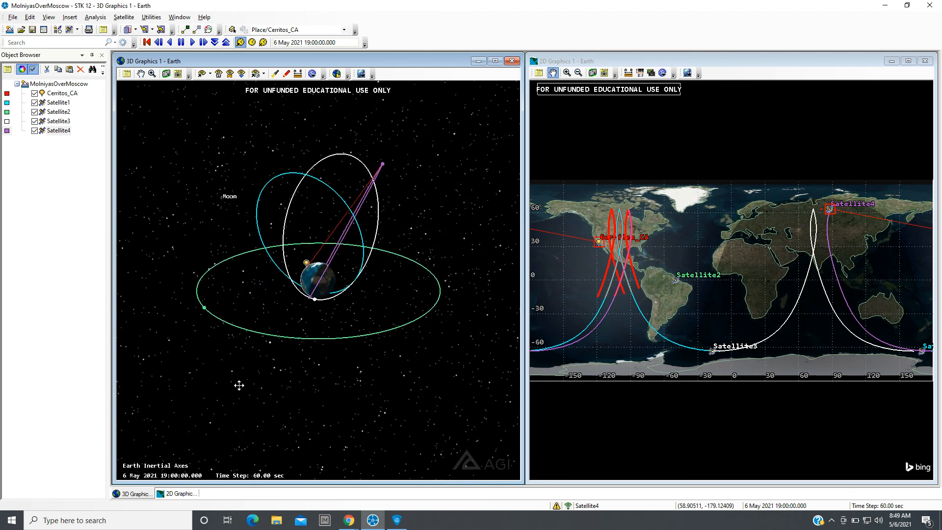
{"action": "left_click", "coordinate": [193, 42]}
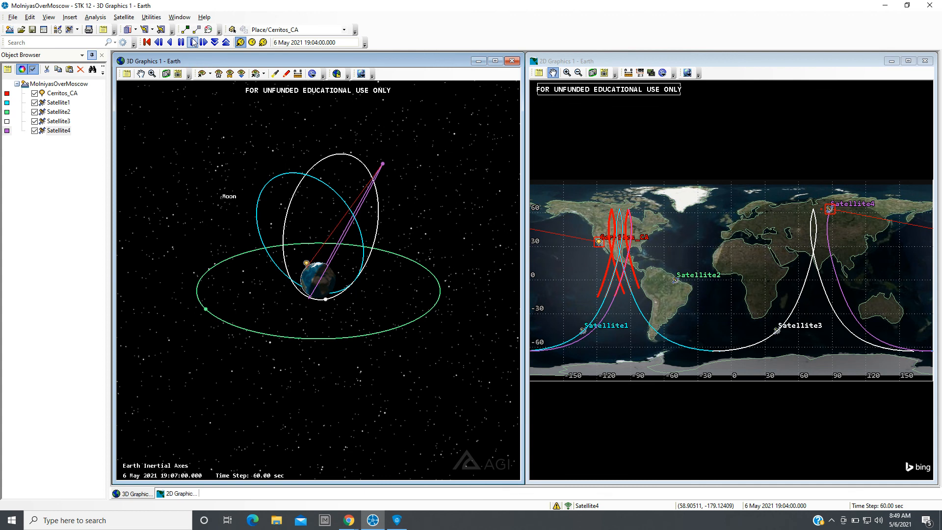
{"action": "left_click_drag", "start_coordinate": [263, 295], "coordinate": [465, 307]}
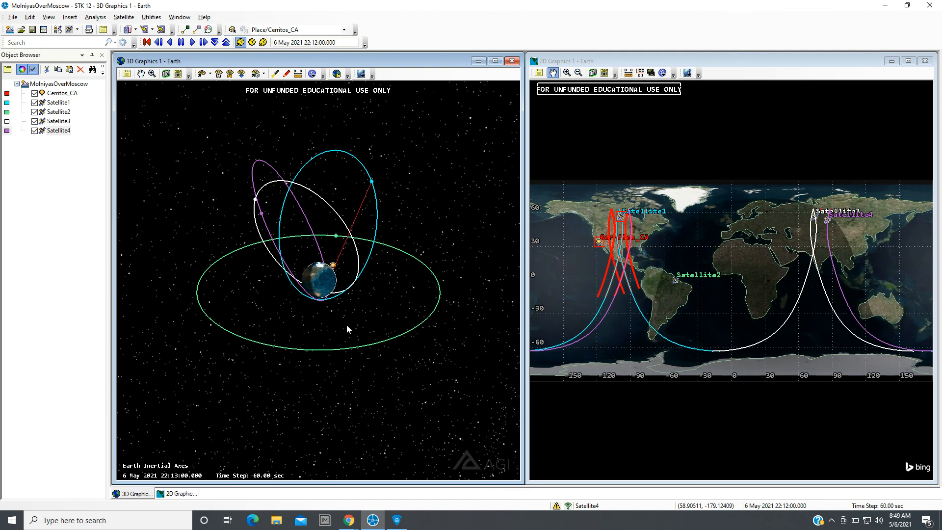
{"action": "left_click_drag", "start_coordinate": [347, 324], "coordinate": [310, 325]}
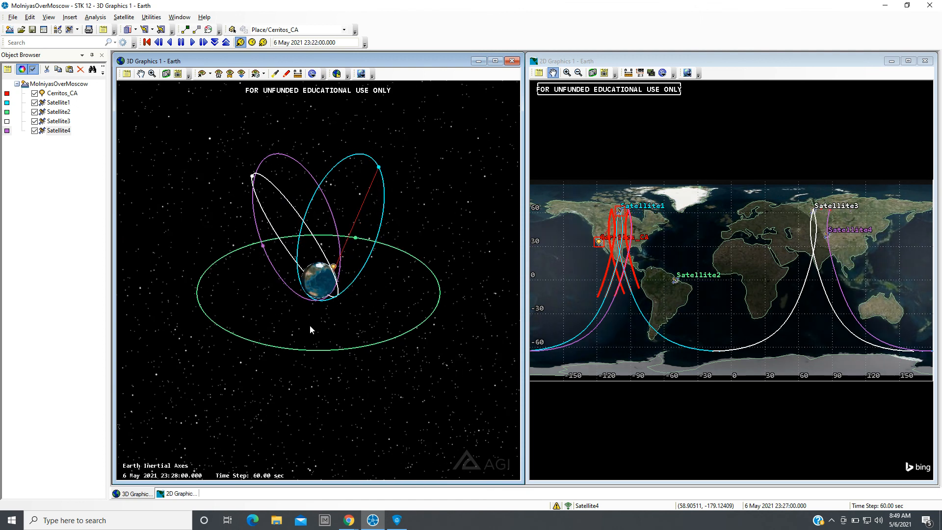
{"action": "left_click", "coordinate": [148, 42]}
Maximize the 3D Graphics window and reframe the orbits.
{"action": "left_click", "coordinate": [495, 62]}
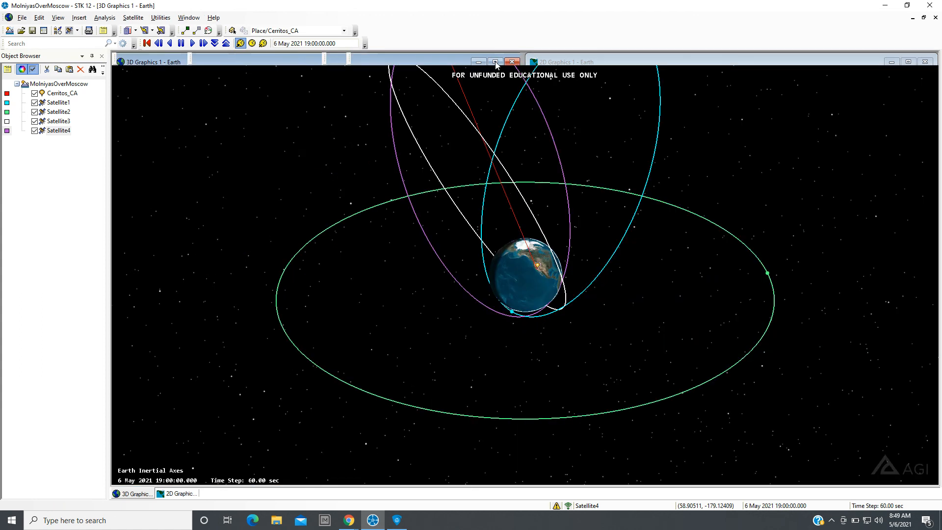
{"action": "scroll", "coordinate": [548, 348], "scroll_direction": "down", "scroll_amount": 3}
{"action": "left_click_drag", "start_coordinate": [546, 336], "coordinate": [500, 322]}
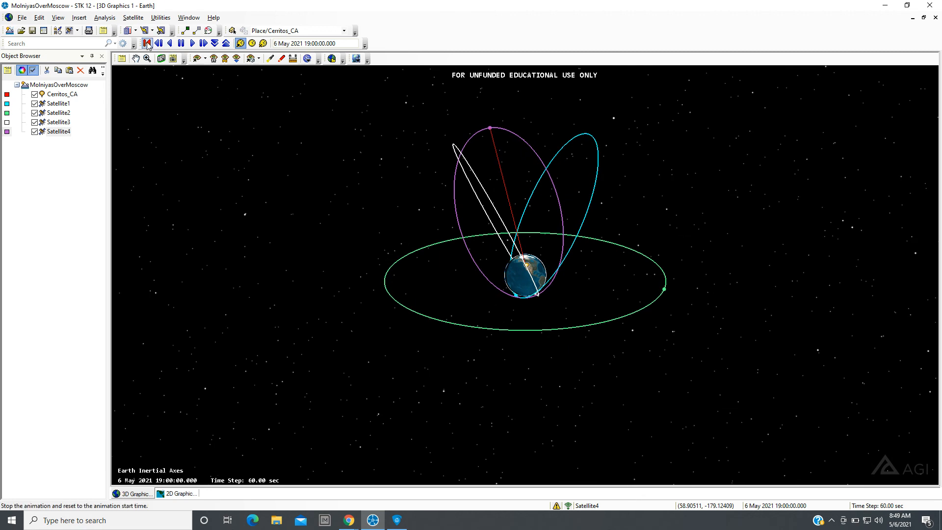
Play the animation, increase the time step to 180 sec, and pause it.
{"action": "left_click", "coordinate": [193, 45]}
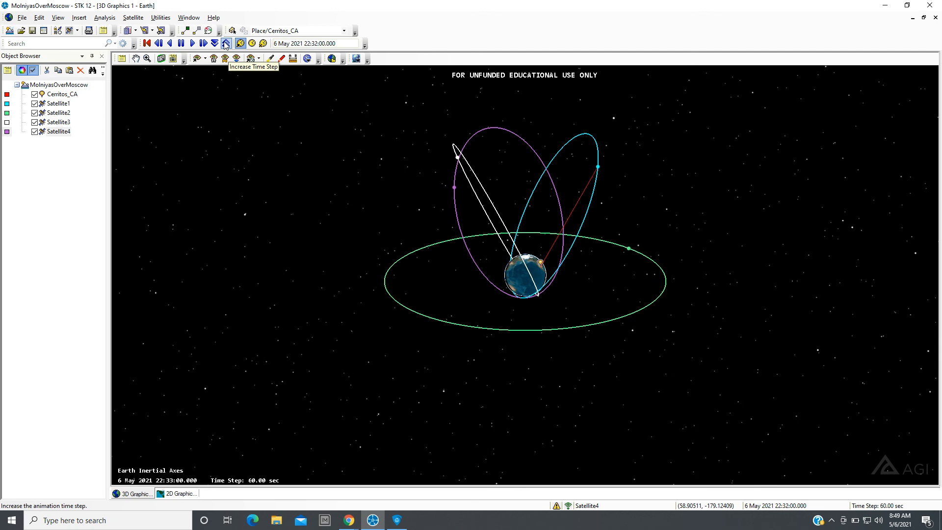
{"action": "left_click", "coordinate": [225, 44]}
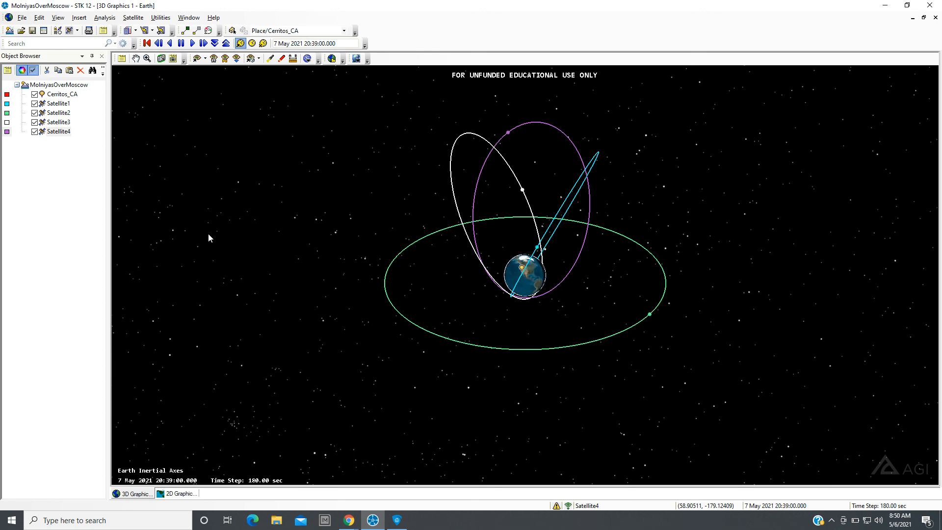
{"action": "left_click", "coordinate": [190, 43]}
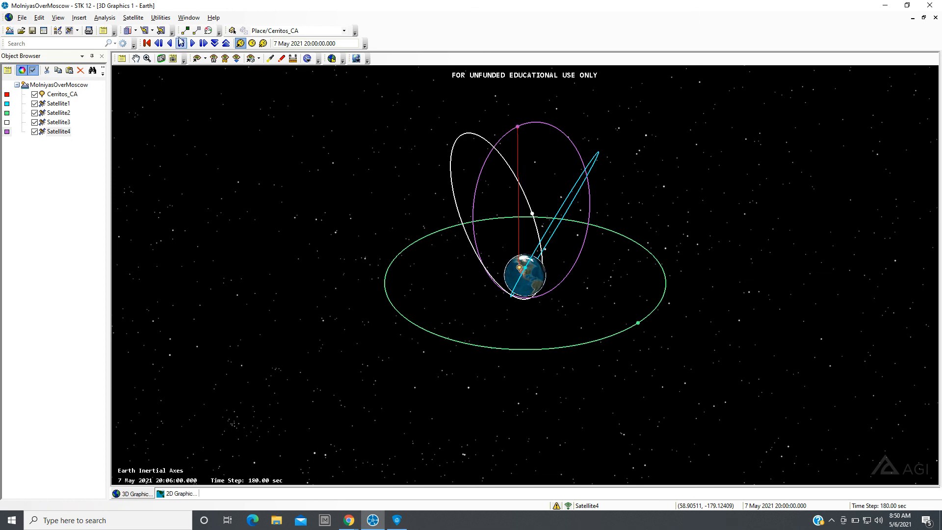
Lower the animation time step to 60 sec and keep the animation playing while orbiting the 3D view.
{"action": "left_click_drag", "start_coordinate": [398, 297], "coordinate": [673, 271]}
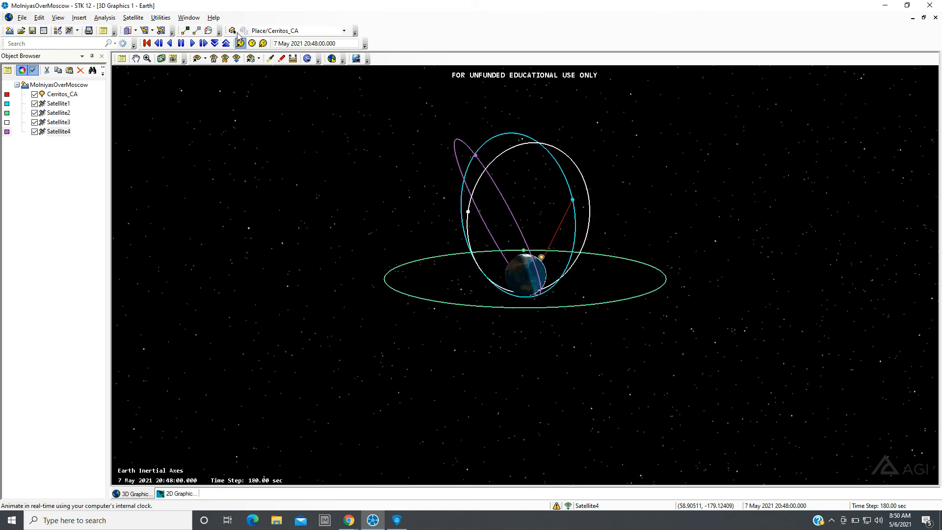
{"action": "left_click", "coordinate": [214, 43]}
{"action": "left_click", "coordinate": [172, 43]}
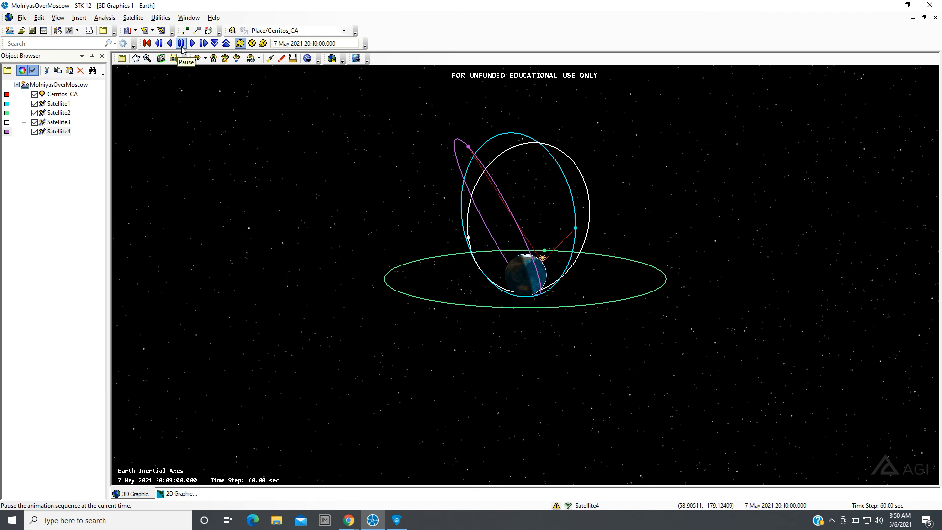
{"action": "left_click", "coordinate": [192, 44]}
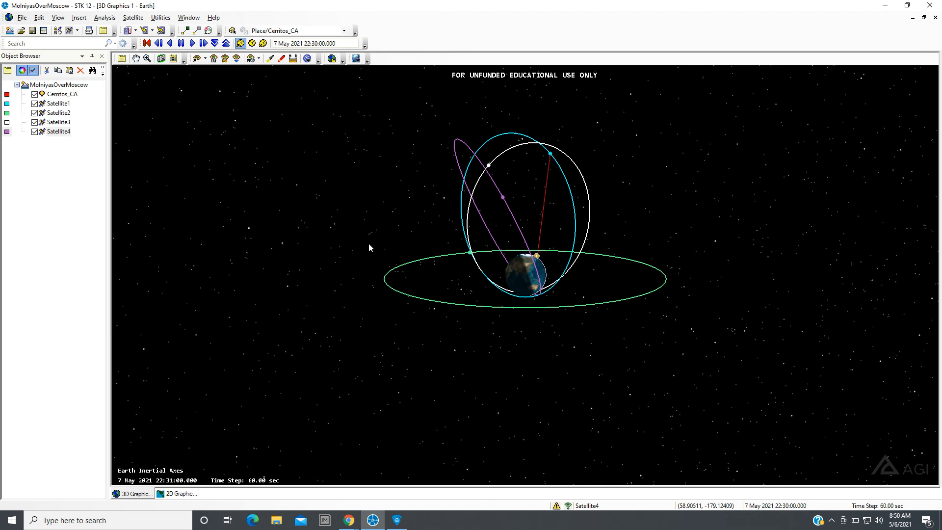
{"action": "left_click_drag", "start_coordinate": [437, 336], "coordinate": [631, 350]}
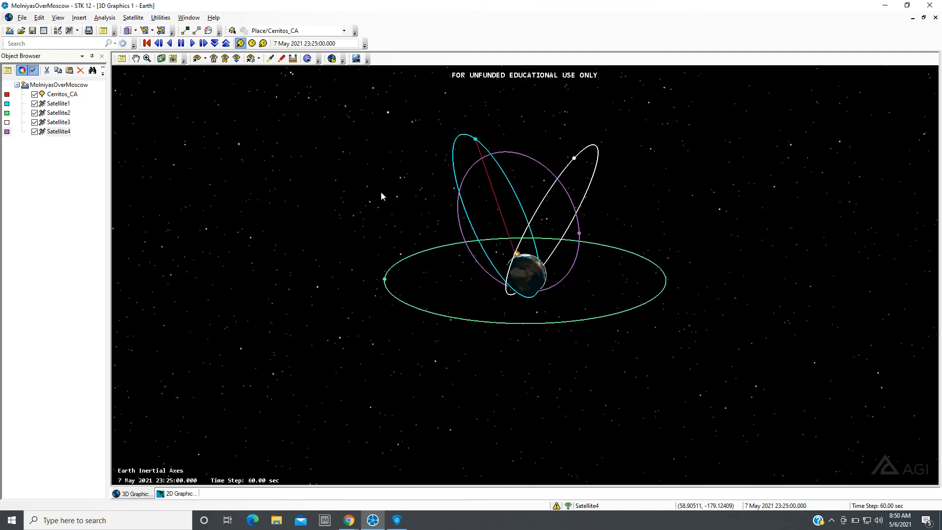
Raise the animation time step to 180 sec and orbit the 3D view as the satellites move.
{"action": "left_click", "coordinate": [226, 43]}
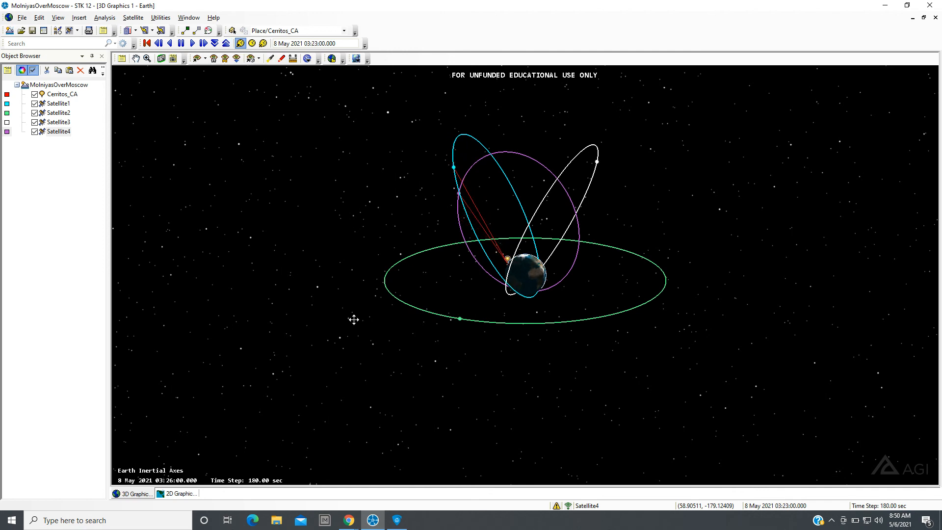
{"action": "left_click_drag", "start_coordinate": [353, 320], "coordinate": [702, 308]}
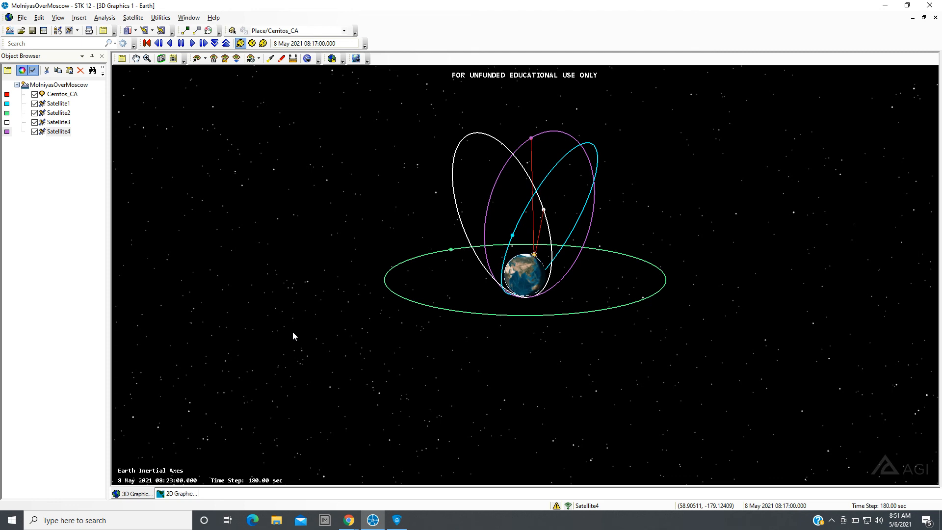
{"action": "left_click_drag", "start_coordinate": [296, 332], "coordinate": [370, 330]}
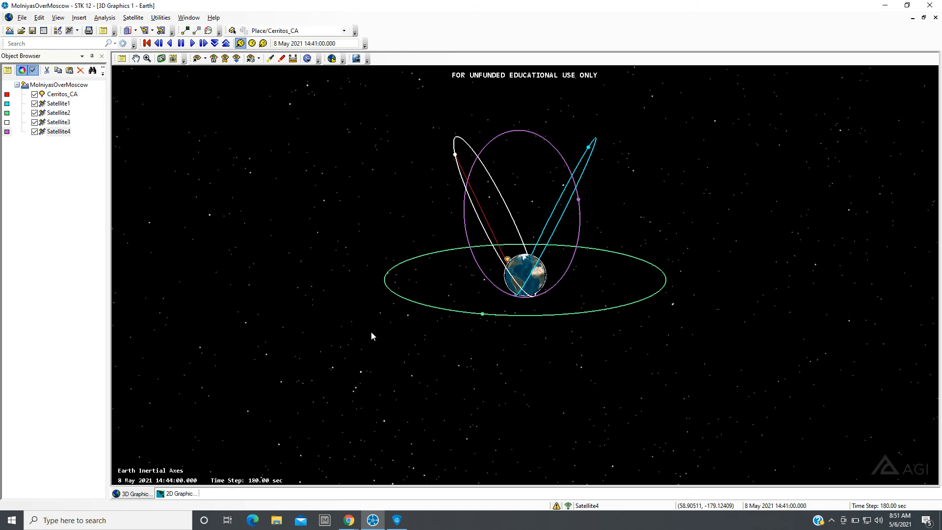
{"action": "left_click_drag", "start_coordinate": [370, 331], "coordinate": [290, 334]}
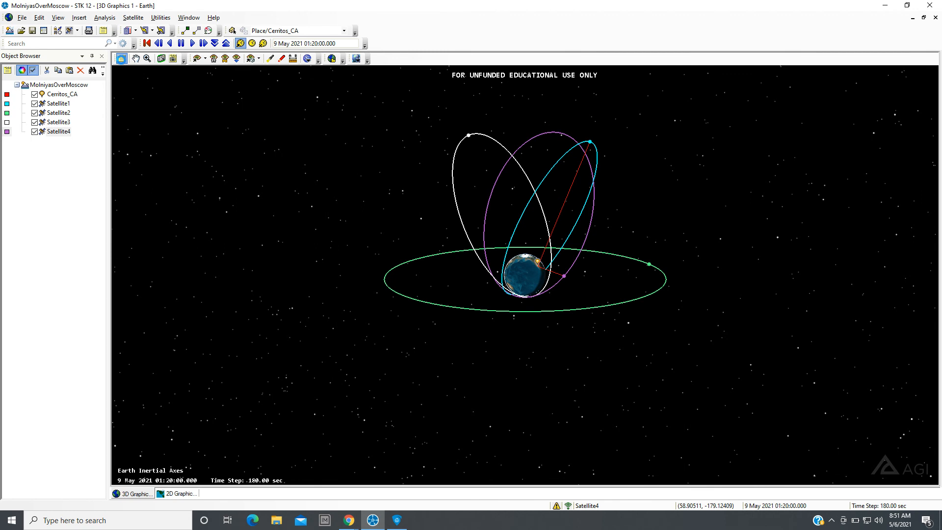
Open the 3D window's annotation properties and enable the Data Display Area in yellow.
{"action": "left_click", "coordinate": [123, 59]}
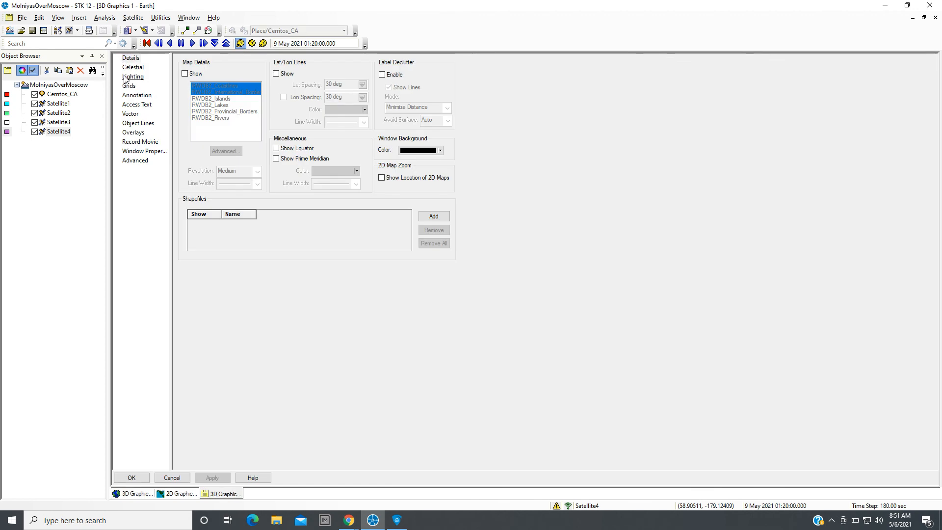
{"action": "left_click", "coordinate": [137, 98]}
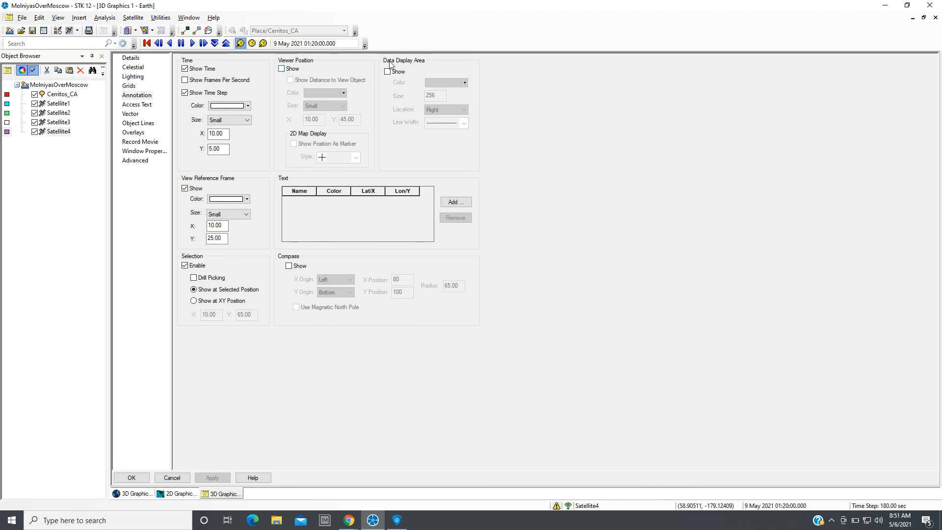
{"action": "left_click", "coordinate": [387, 71]}
{"action": "left_click", "coordinate": [465, 83]}
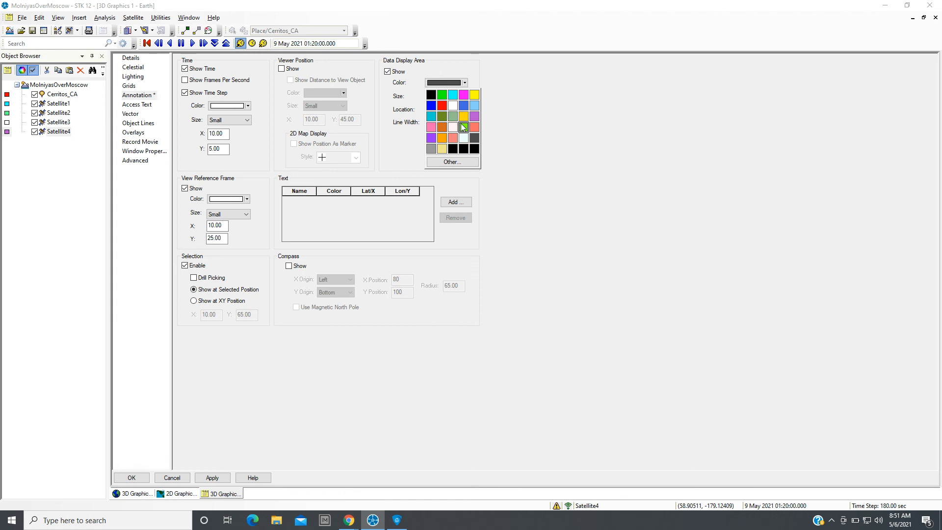
{"action": "left_click", "coordinate": [474, 95]}
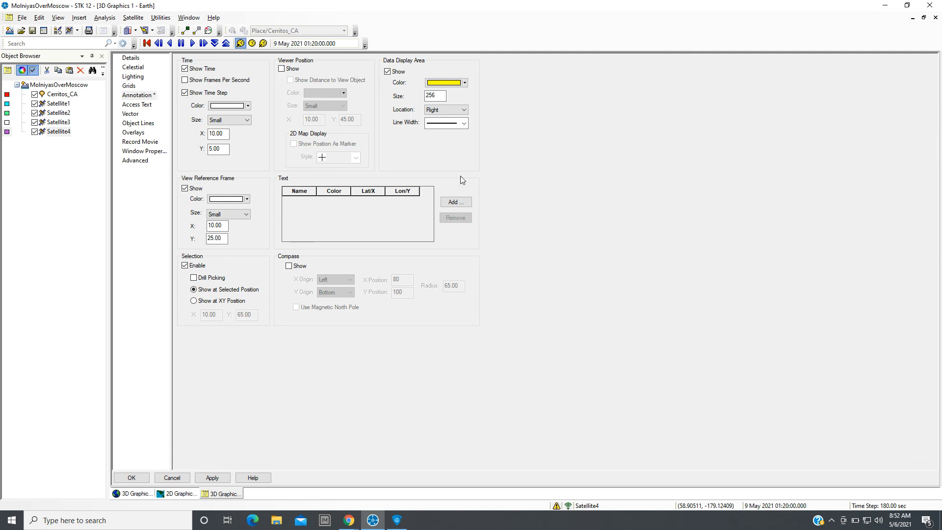
Add a text annotation named Name showing the presenter's name in Large font at a Pixel position, and apply the properties.
{"action": "left_click", "coordinate": [448, 203]}
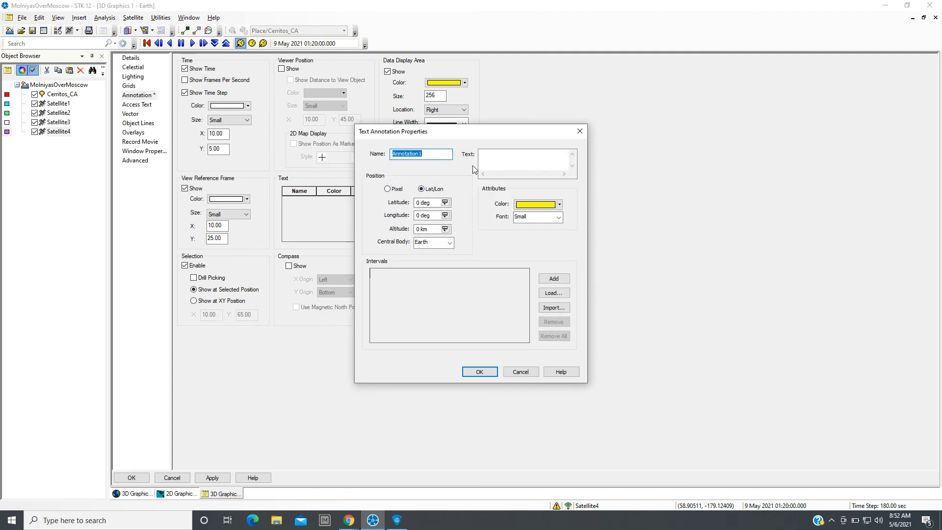
{"action": "type", "text": "Name"}
{"action": "left_click", "coordinate": [542, 161]}
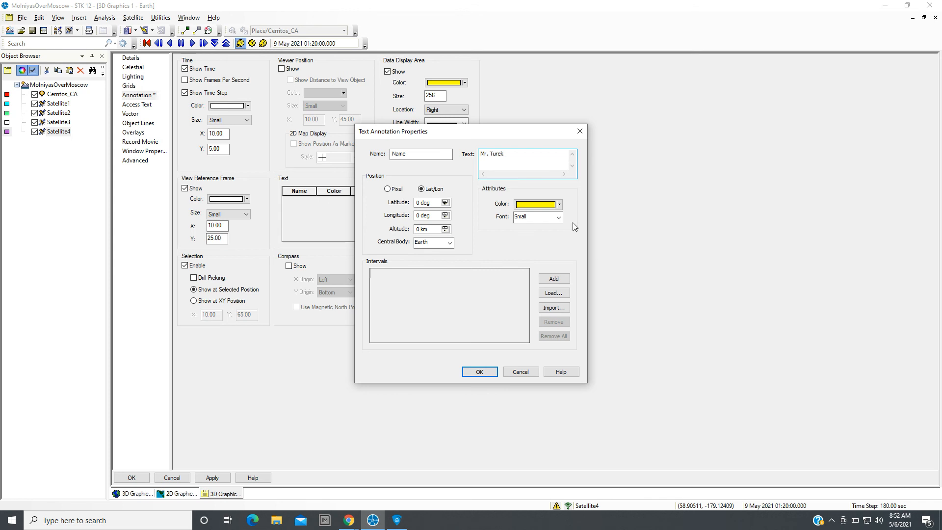
{"action": "left_click", "coordinate": [559, 217]}
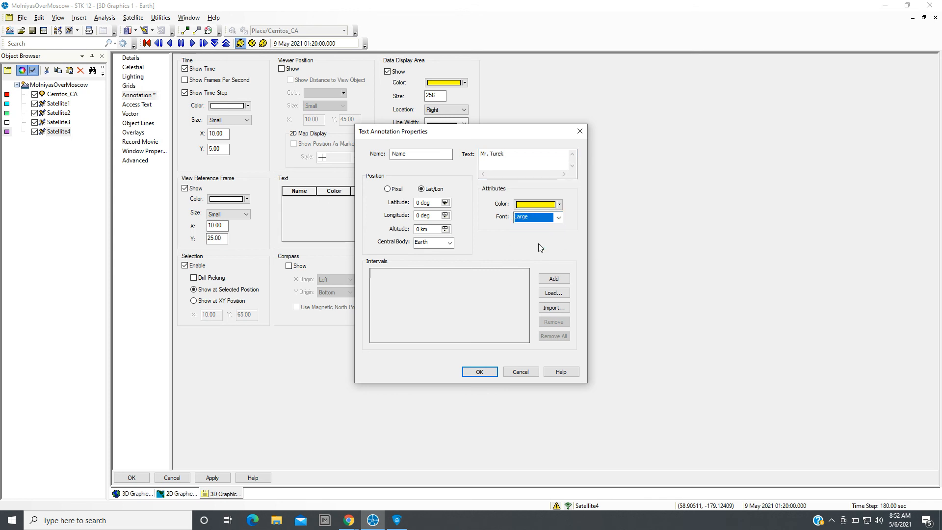
{"action": "left_click", "coordinate": [387, 190]}
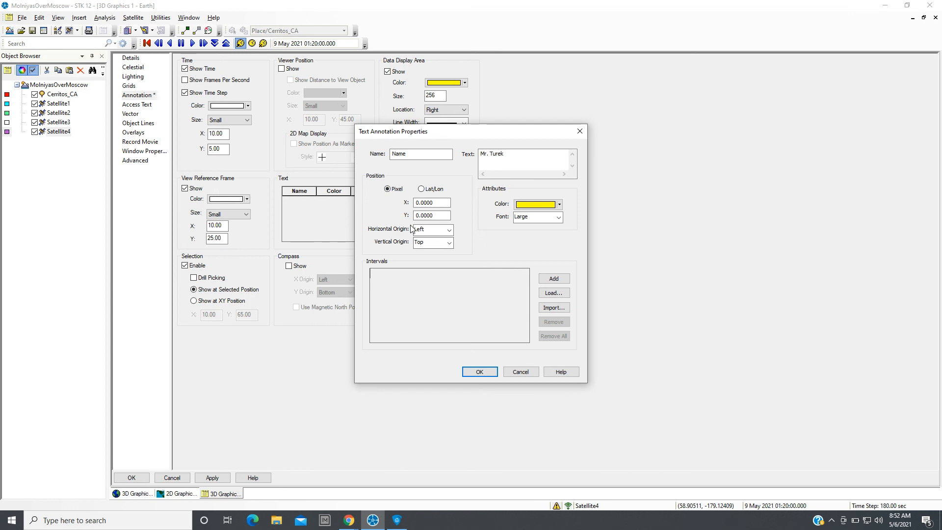
{"action": "left_click", "coordinate": [493, 372]}
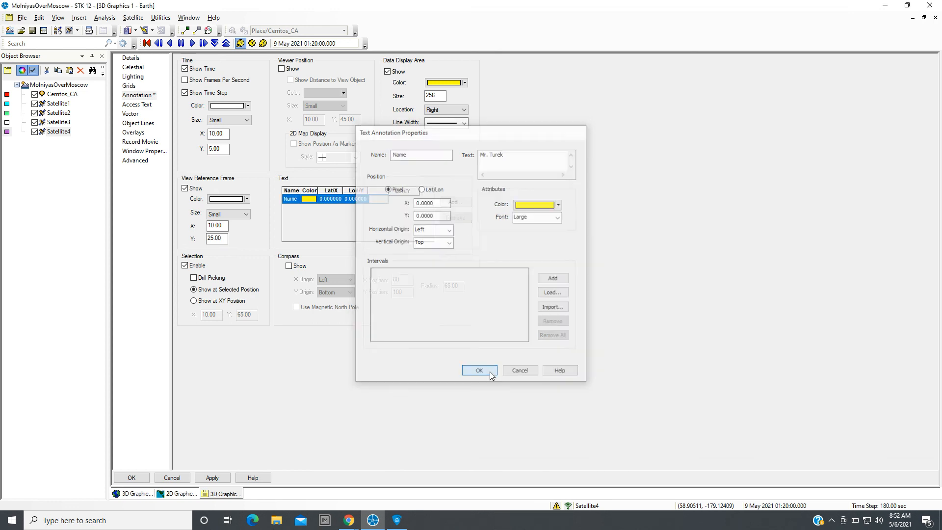
{"action": "left_click", "coordinate": [210, 477]}
{"action": "left_click", "coordinate": [131, 477]}
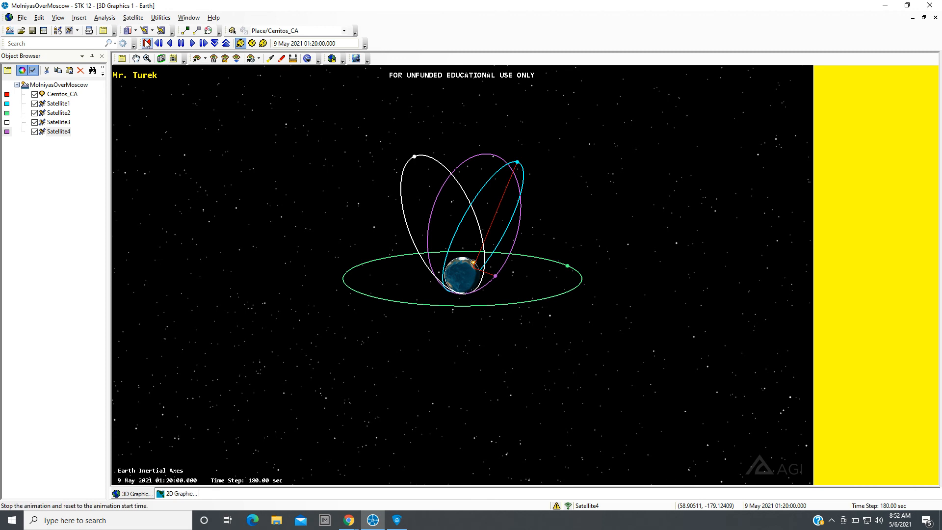
Replay the animation from the start and snap the 3D frame as a .jpg named MolniyaOverCerritos.
{"action": "left_click", "coordinate": [148, 44]}
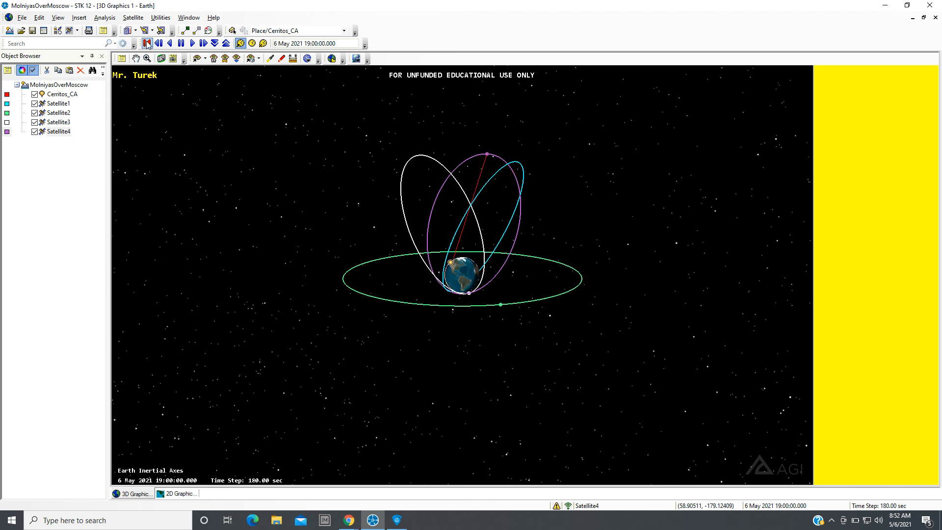
{"action": "left_click", "coordinate": [192, 43]}
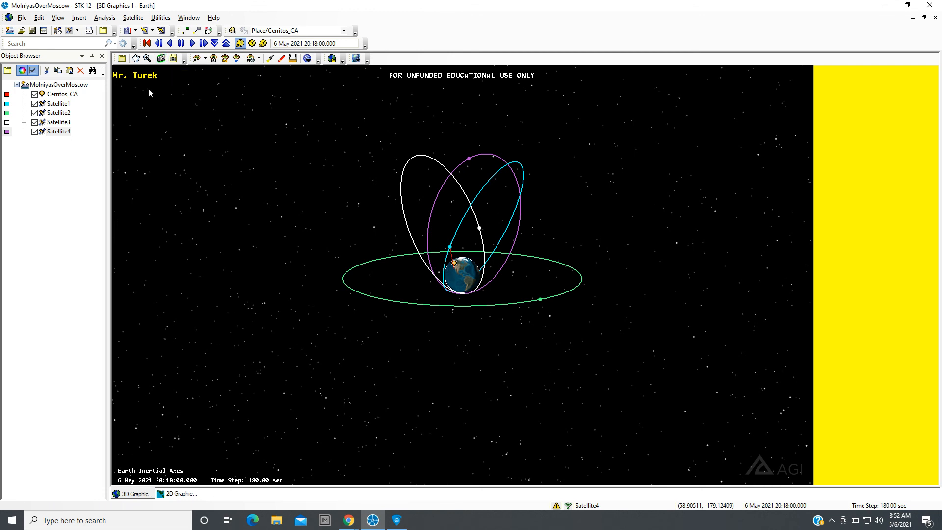
{"action": "left_click", "coordinate": [162, 59]}
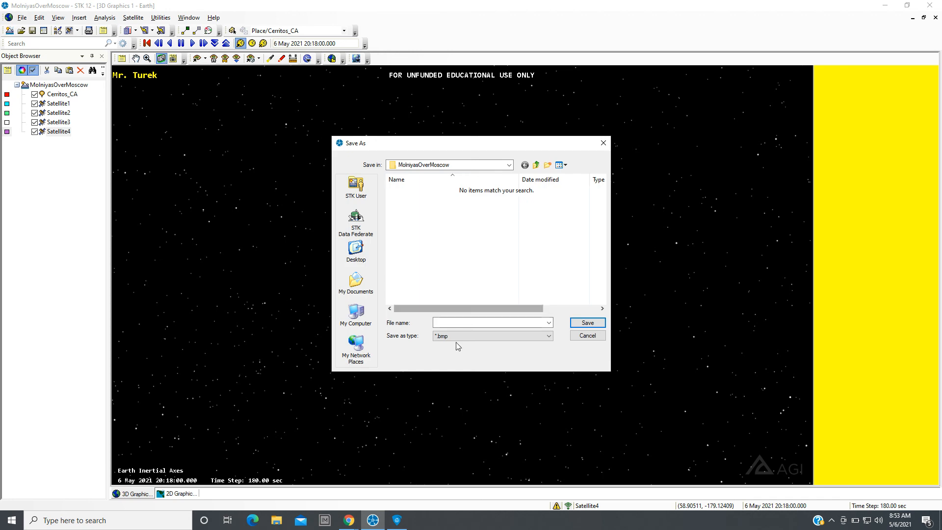
{"action": "left_click", "coordinate": [548, 336]}
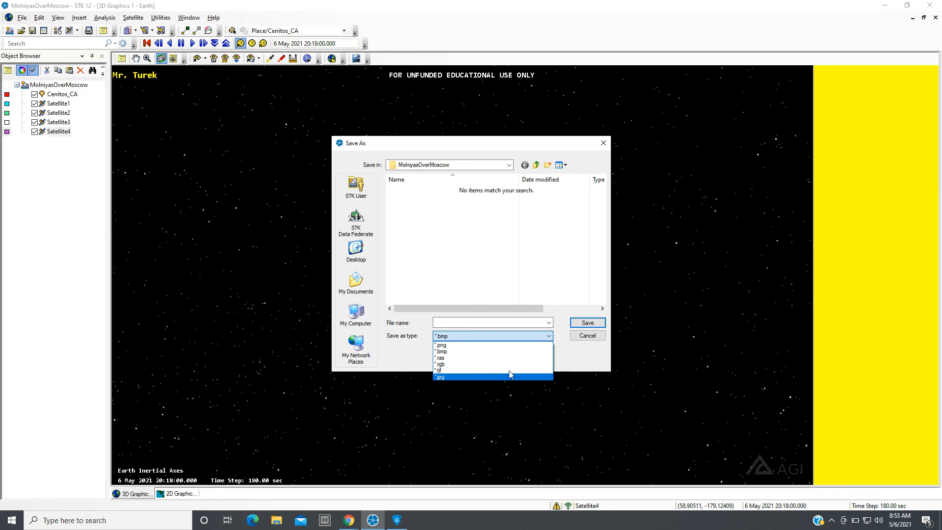
{"action": "left_click", "coordinate": [487, 377]}
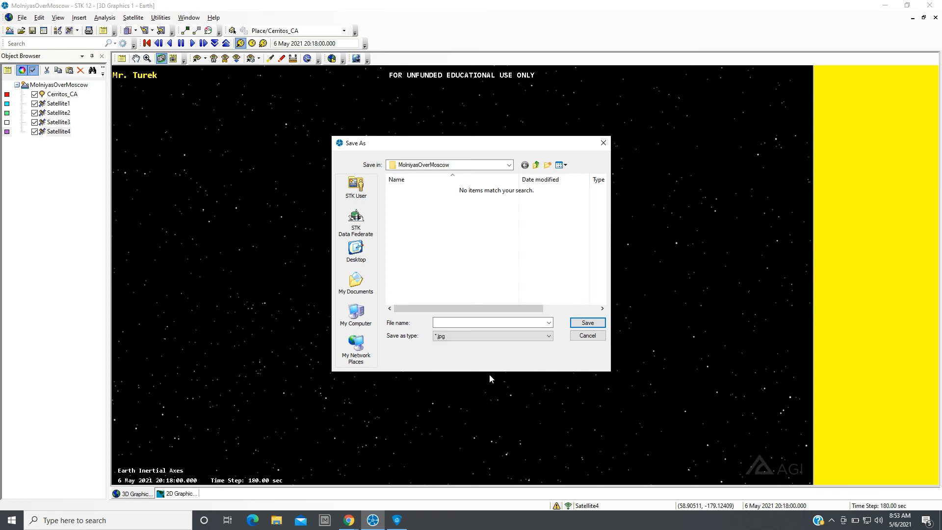
{"action": "left_click", "coordinate": [479, 322]}
{"action": "type", "text": "MolniyaOverCerritos"}
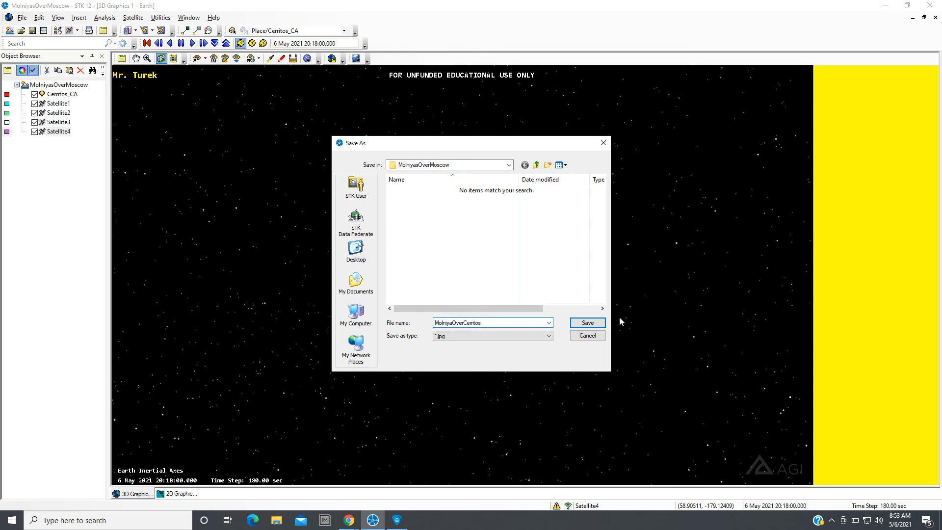
{"action": "left_click", "coordinate": [588, 323]}
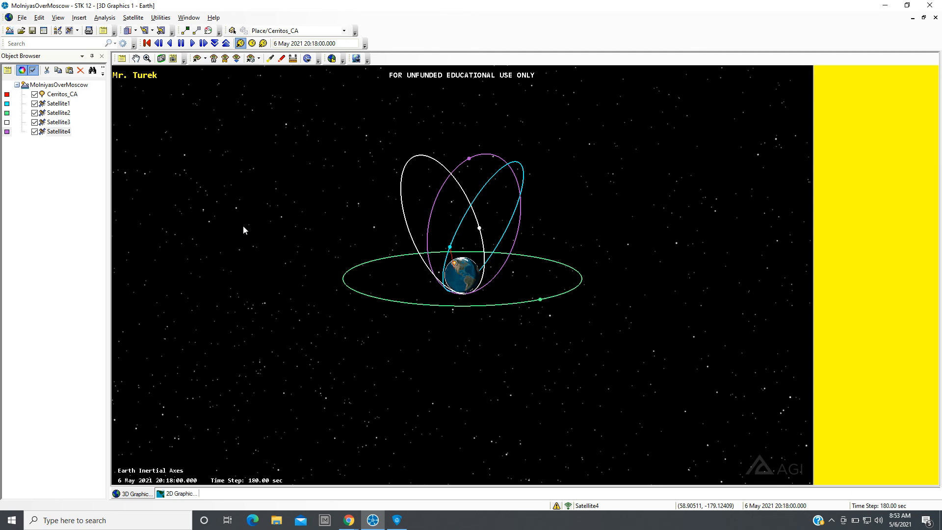
Take a window snip of the STK window and open it in Snip & Sketch.
{"action": "key", "text": "super+shift+s"}
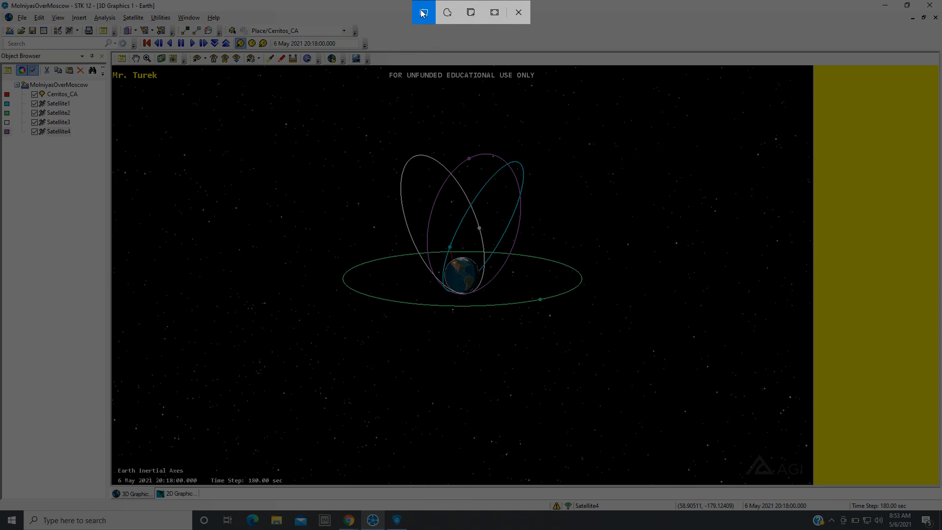
{"action": "left_click", "coordinate": [471, 12]}
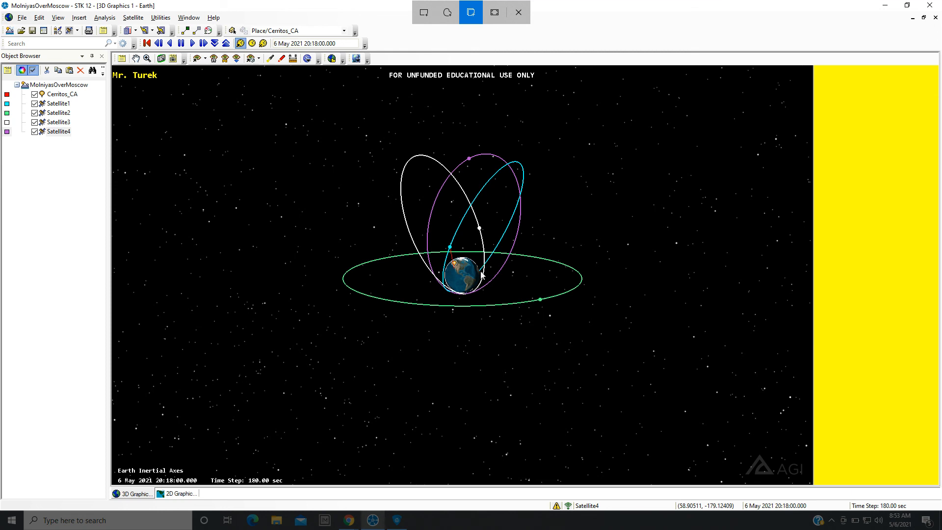
{"action": "left_click", "coordinate": [429, 310]}
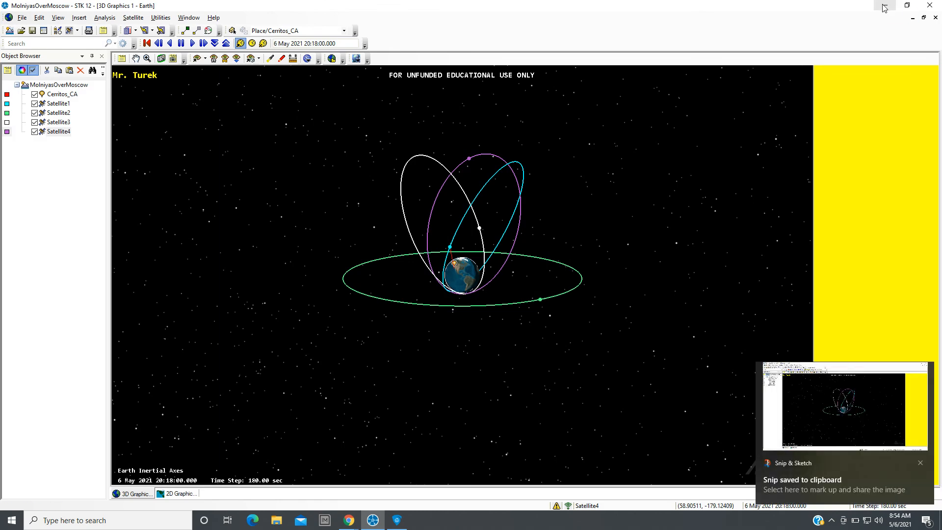
{"action": "left_click", "coordinate": [869, 414]}
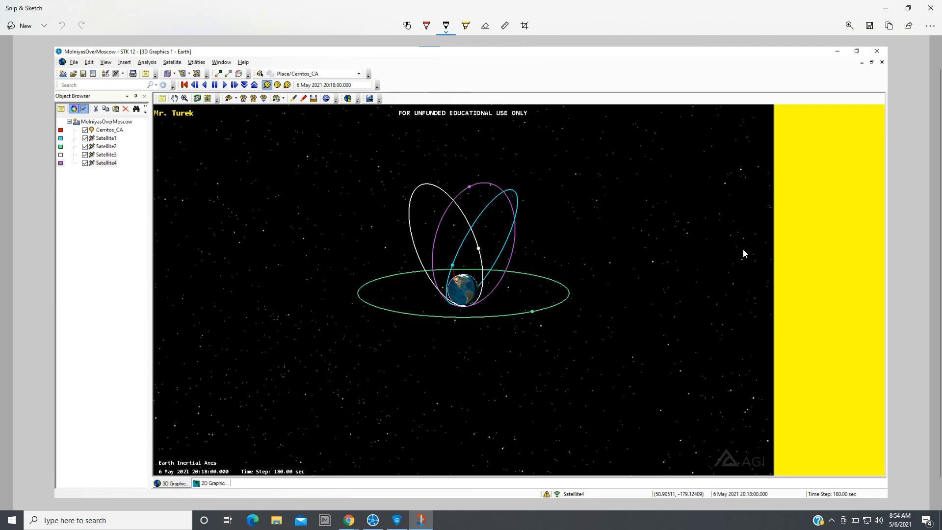
Minimize Snip & Sketch, switch back to STK and dismiss the Chrome notification.
{"action": "left_click", "coordinate": [880, 12]}
{"action": "left_click", "coordinate": [884, 5]}
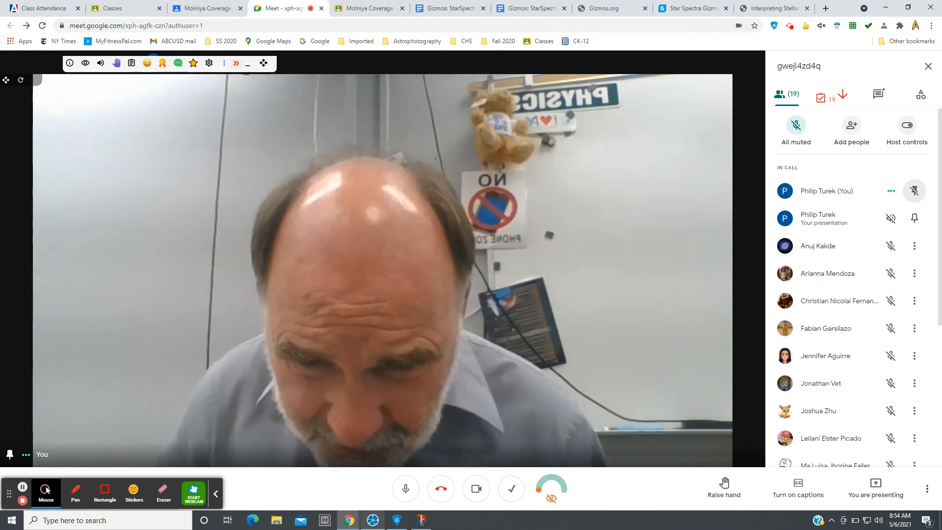
{"action": "left_click", "coordinate": [375, 523]}
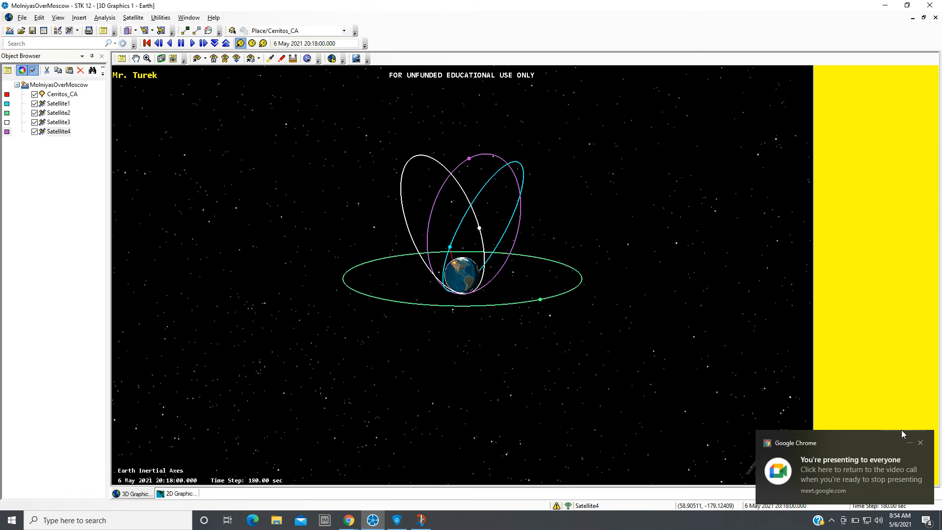
{"action": "left_click", "coordinate": [920, 443]}
Open the Timeline View and enlarge it below the 3D Graphics window.
{"action": "left_click_drag", "start_coordinate": [589, 387], "coordinate": [501, 431]}
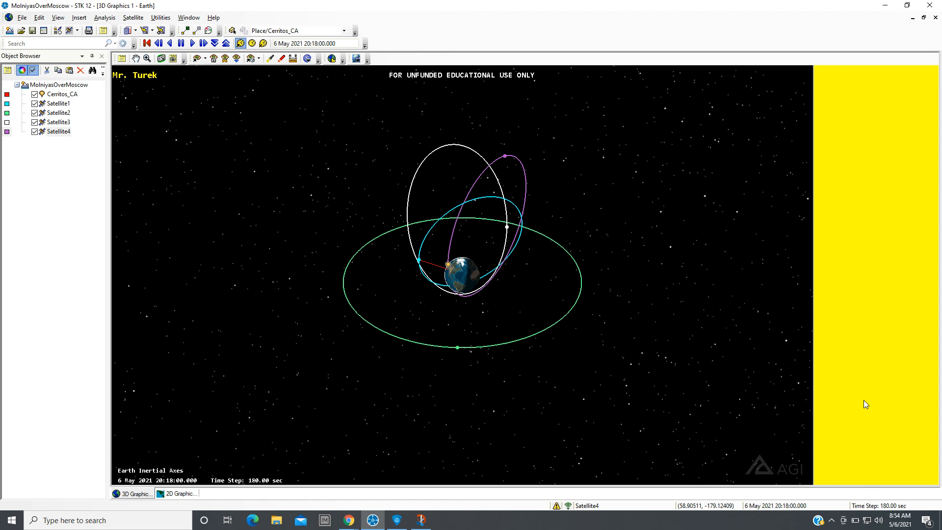
{"action": "left_click", "coordinate": [59, 18]}
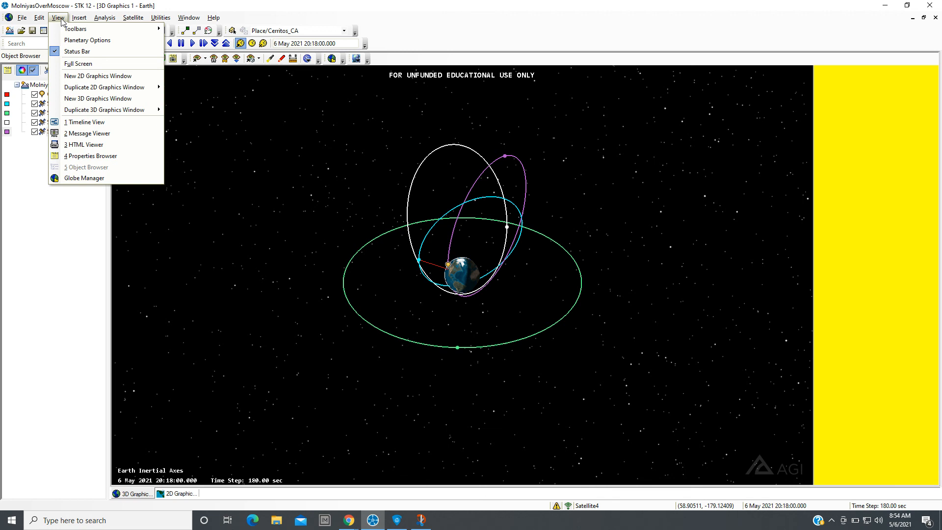
{"action": "left_click", "coordinate": [88, 122]}
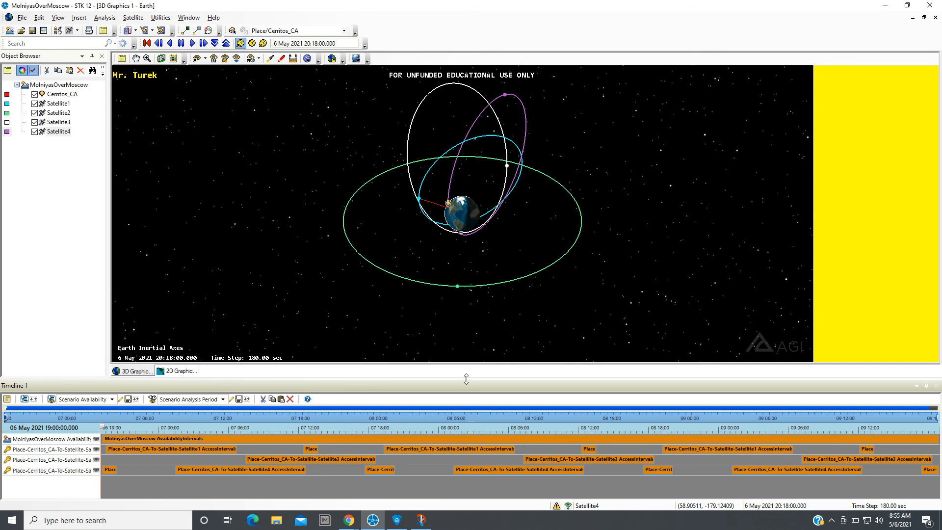
{"action": "left_click_drag", "start_coordinate": [466, 378], "coordinate": [460, 302]}
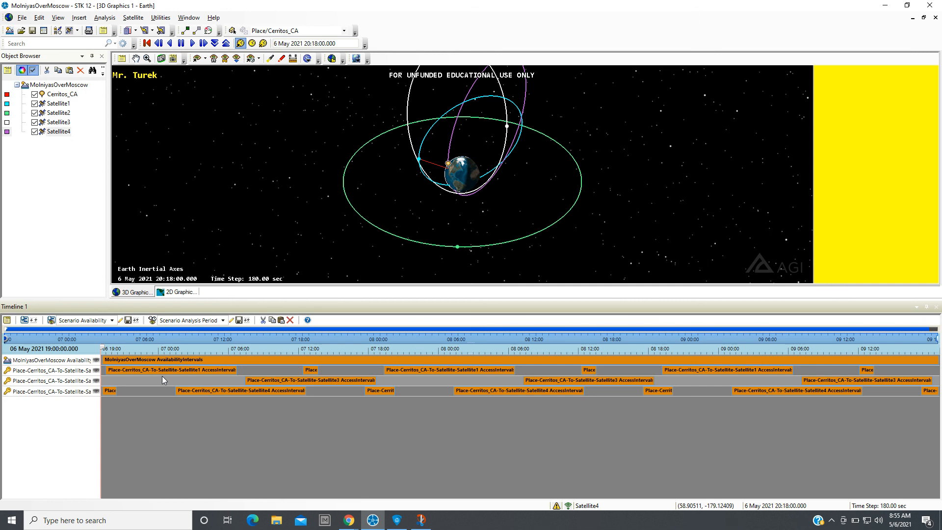
Remove the scenario availability row from the timeline and examine the Cerritos access intervals.
{"action": "left_click", "coordinate": [96, 362]}
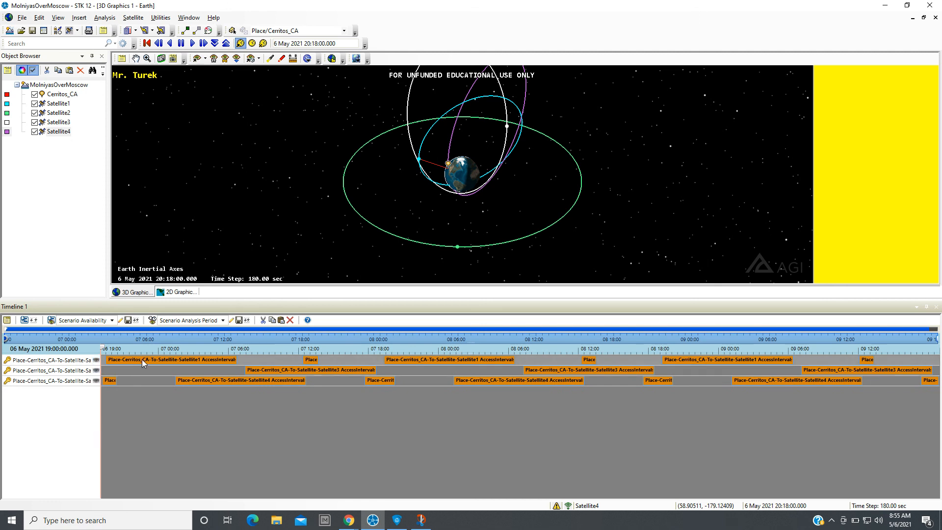
{"action": "mouse_move", "coordinate": [142, 359]}
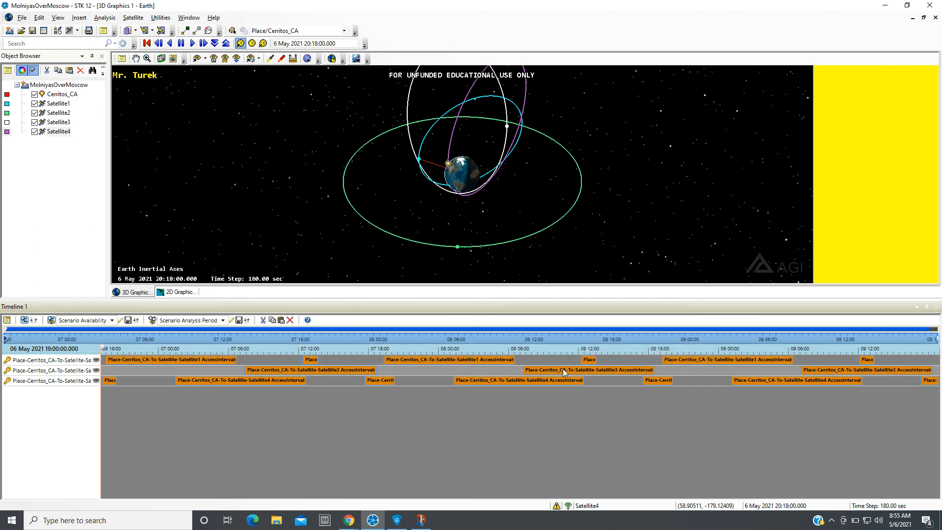
{"action": "mouse_move", "coordinate": [564, 371]}
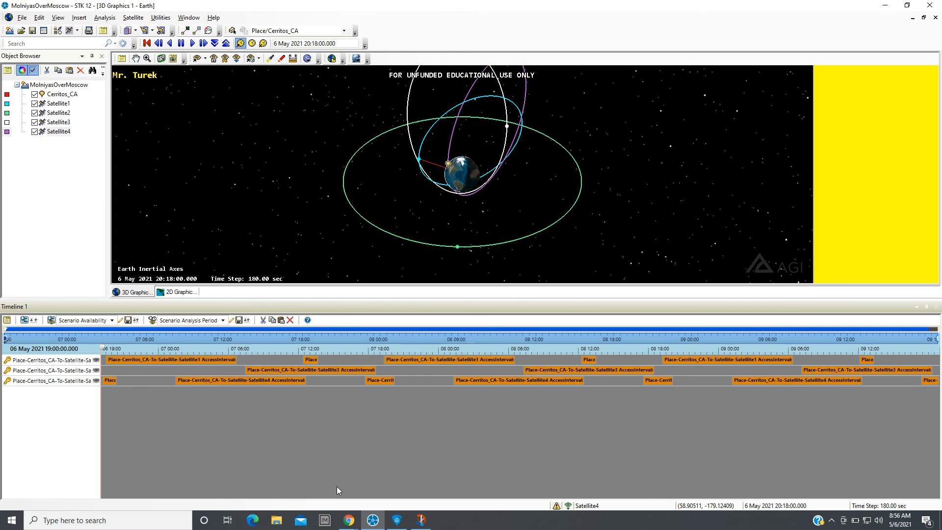
Switch to the Google Meet call in Chrome.
{"action": "mouse_move", "coordinate": [349, 521]}
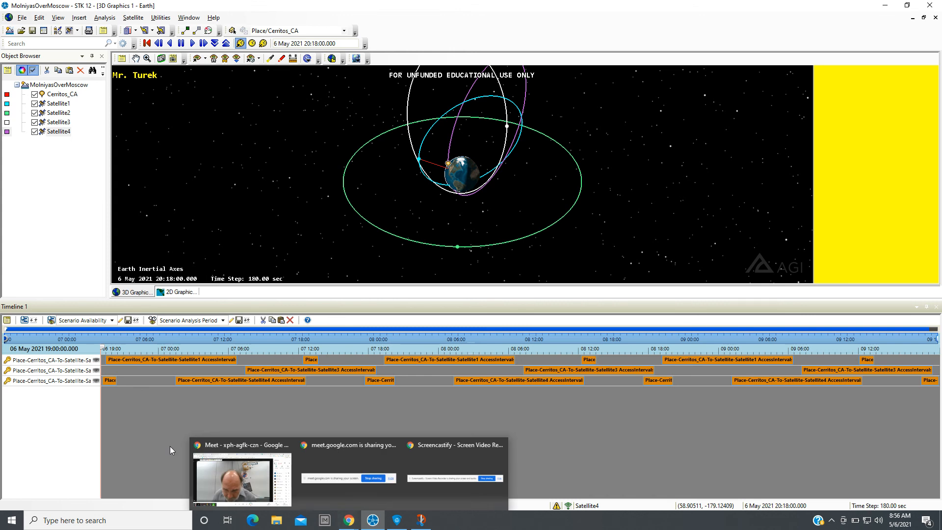
{"action": "left_click", "coordinate": [227, 482]}
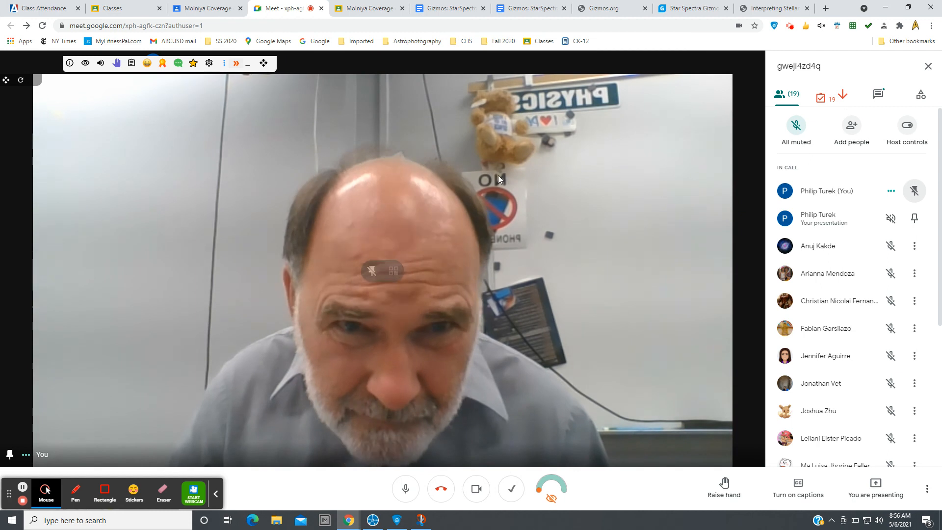